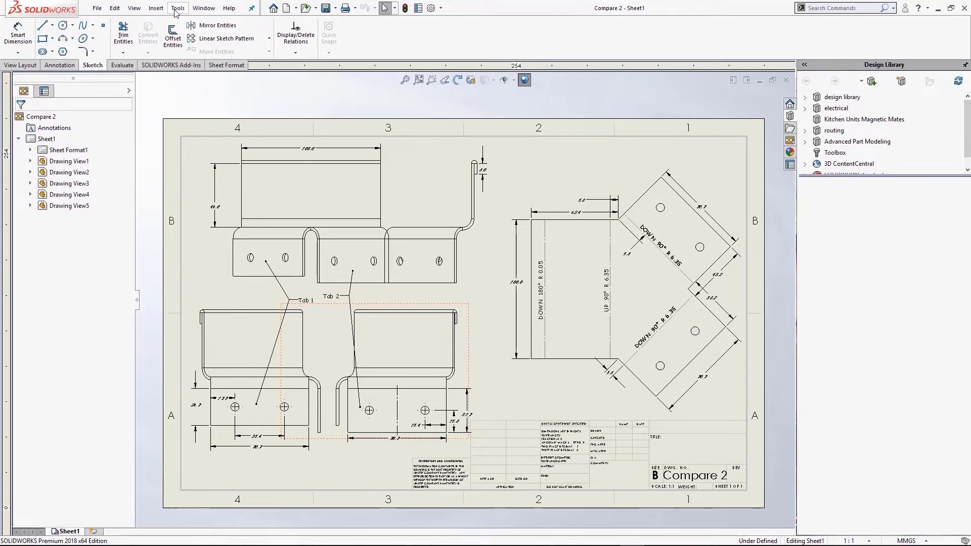
# Launch Design Checker's Build Checks from the Tools menu
pyautogui.click(177, 11)
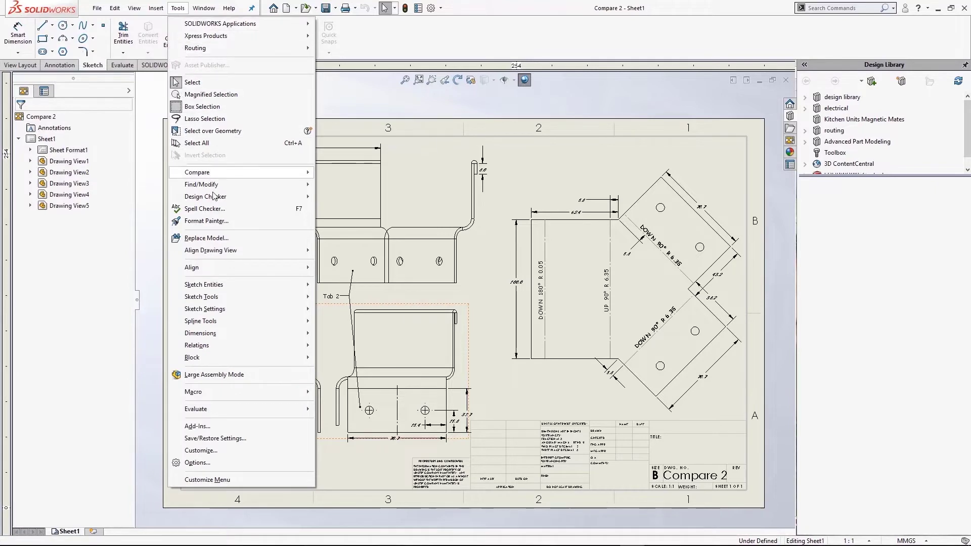
pyautogui.moveTo(215, 201)
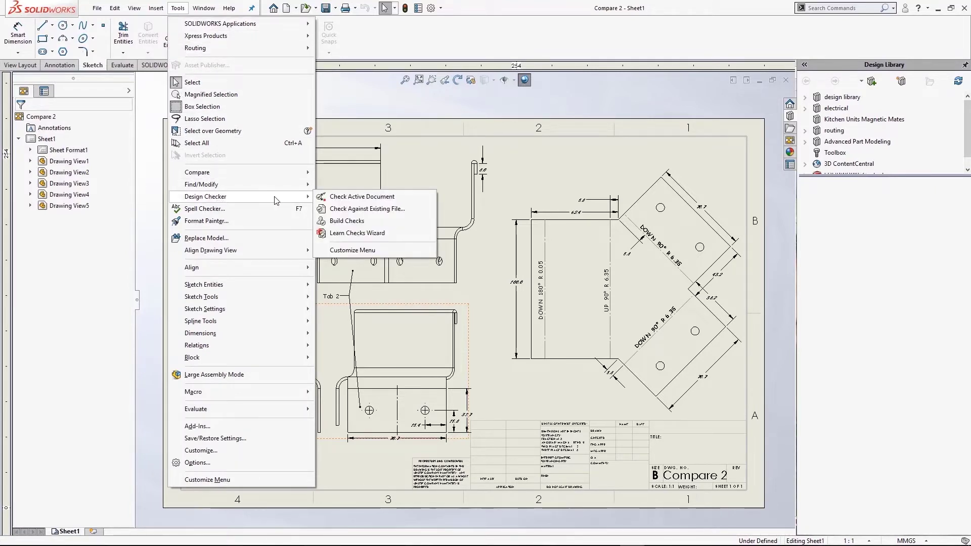
pyautogui.click(350, 219)
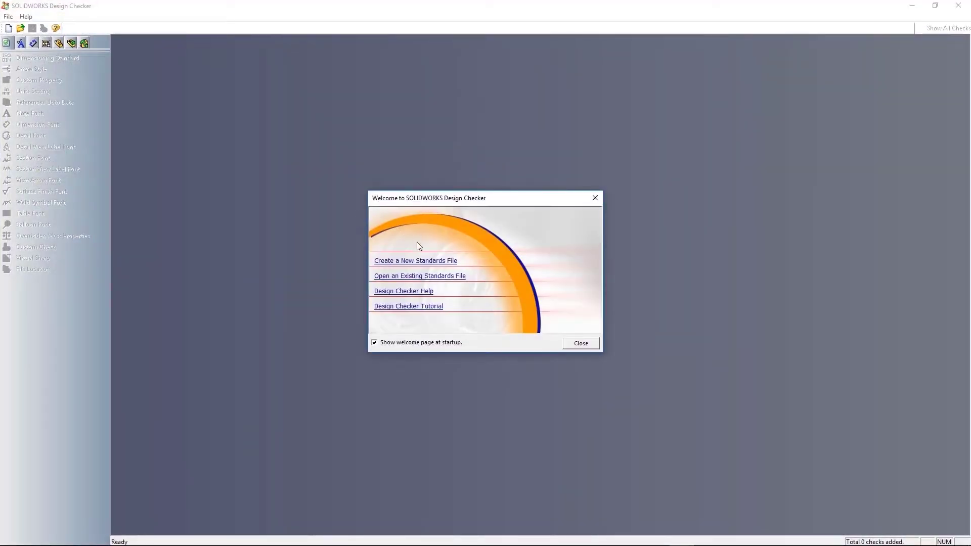
# Start a new standards file with an ISO Dimensioning Standard check
pyautogui.click(425, 261)
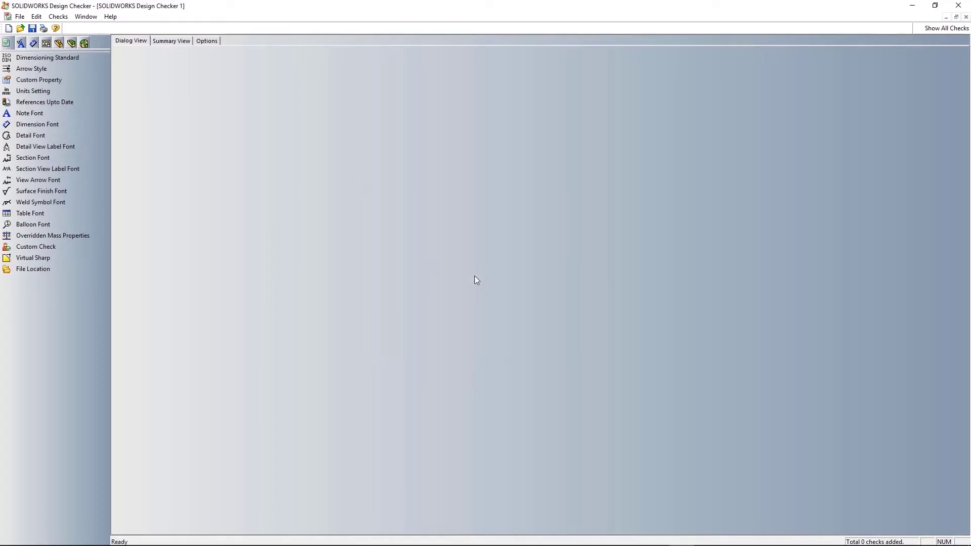
pyautogui.click(59, 57)
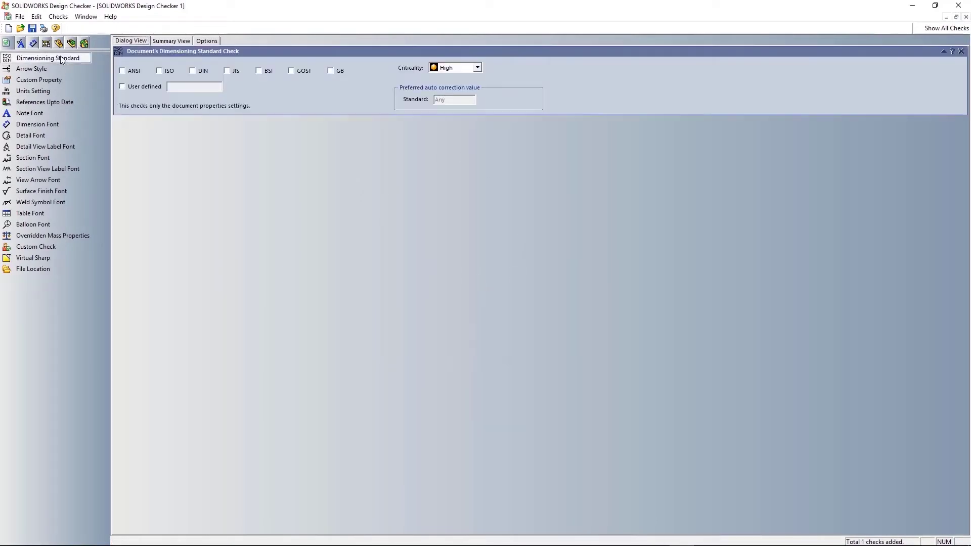
pyautogui.click(159, 71)
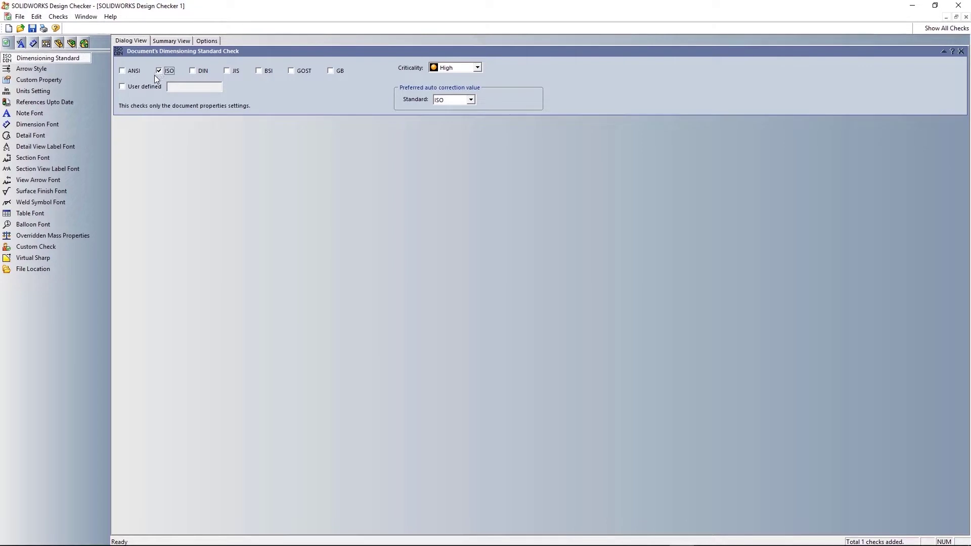
# Add a Custom Property check on DrawnBy with type Text and operator =
pyautogui.click(43, 84)
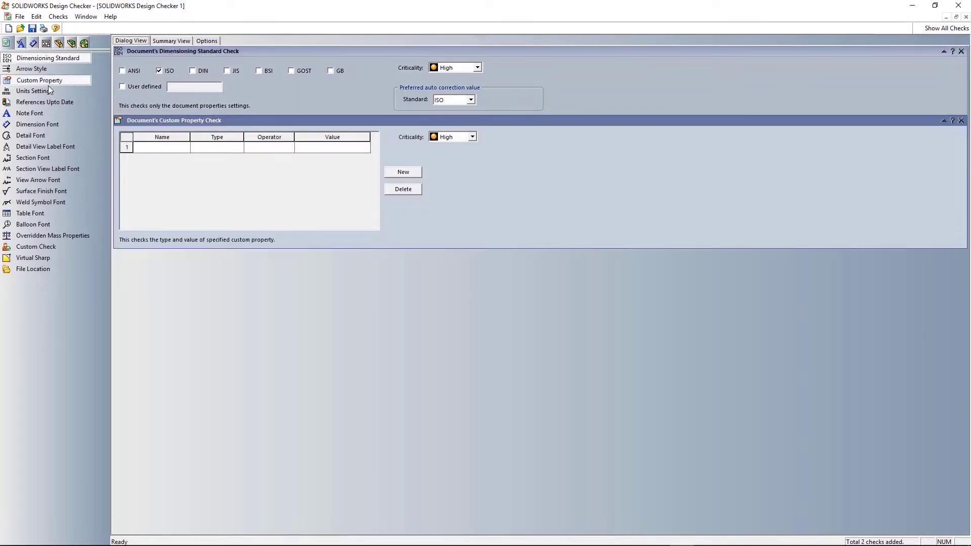
pyautogui.click(179, 147)
pyautogui.click(183, 148)
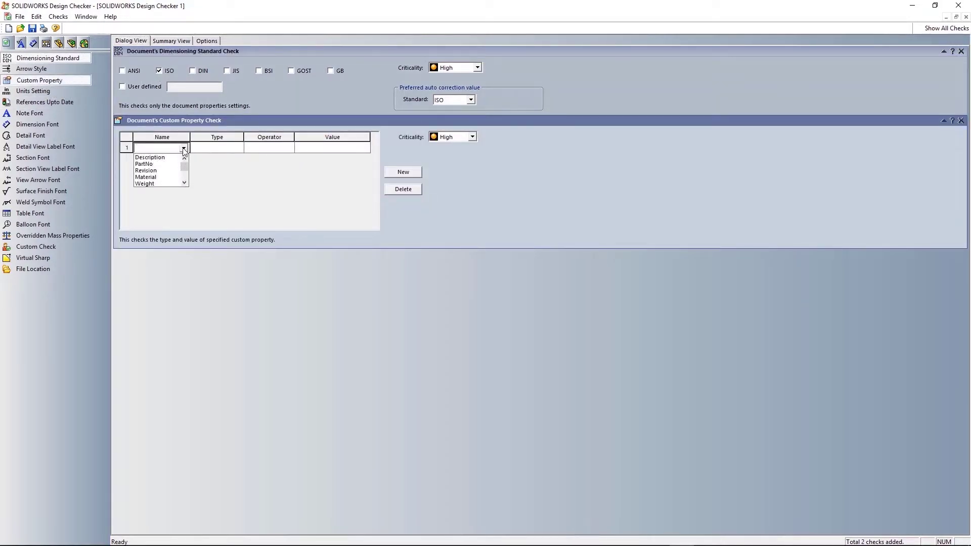
pyautogui.scroll(-3, 159, 177)
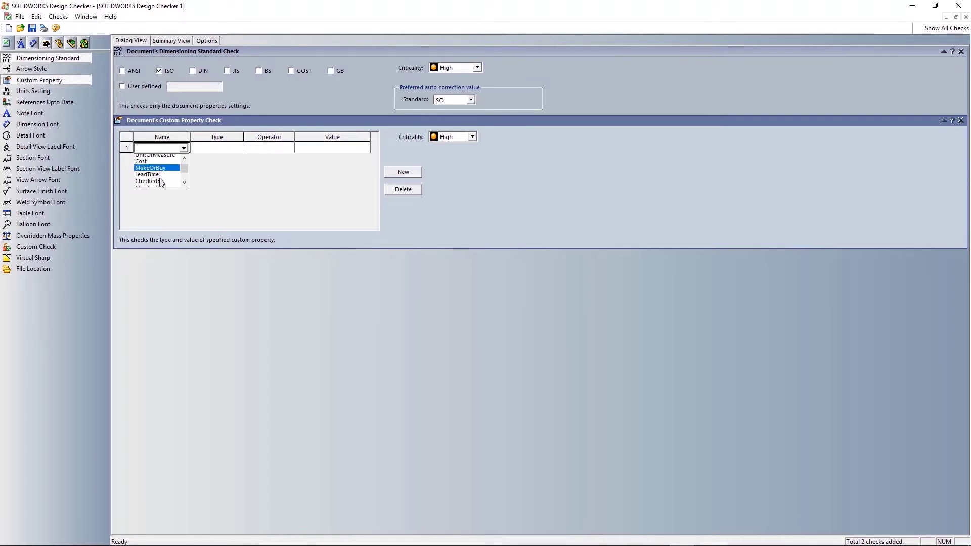
pyautogui.click(157, 183)
pyautogui.click(215, 148)
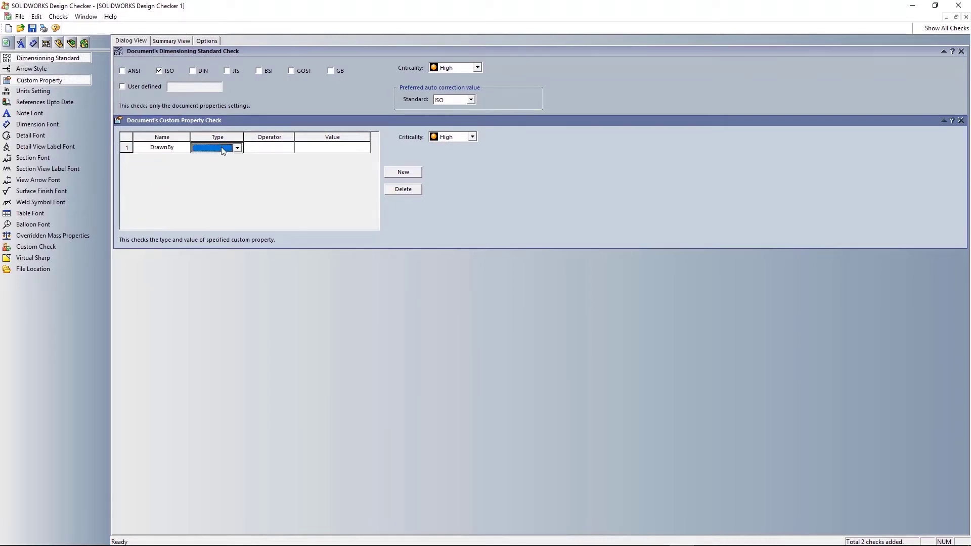
pyautogui.click(236, 148)
pyautogui.click(229, 162)
pyautogui.click(269, 148)
pyautogui.click(290, 148)
pyautogui.click(258, 155)
# Set the expected DrawnBy value to PGM and add an MMGS Units Setting check
pyautogui.click(322, 148)
pyautogui.write('PGM')
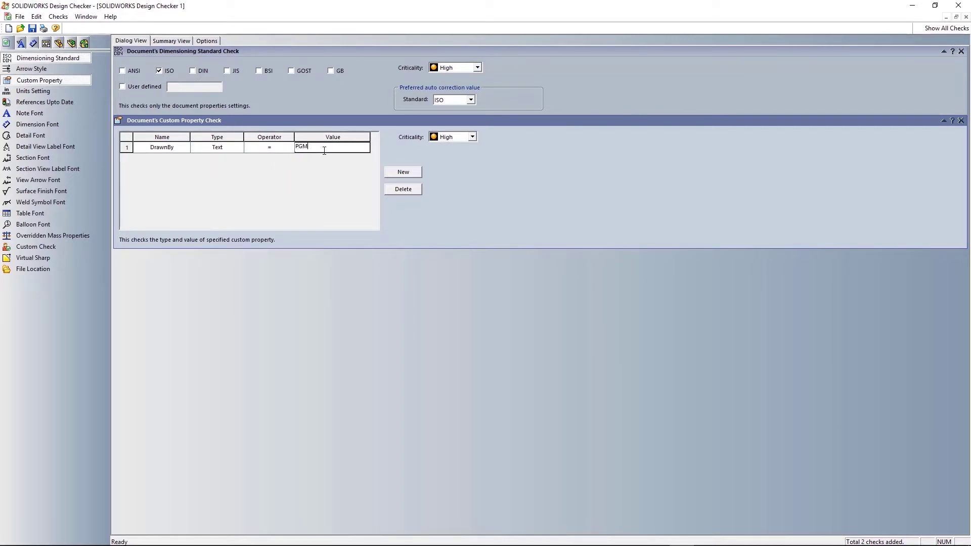
pyautogui.click(322, 180)
pyautogui.click(70, 94)
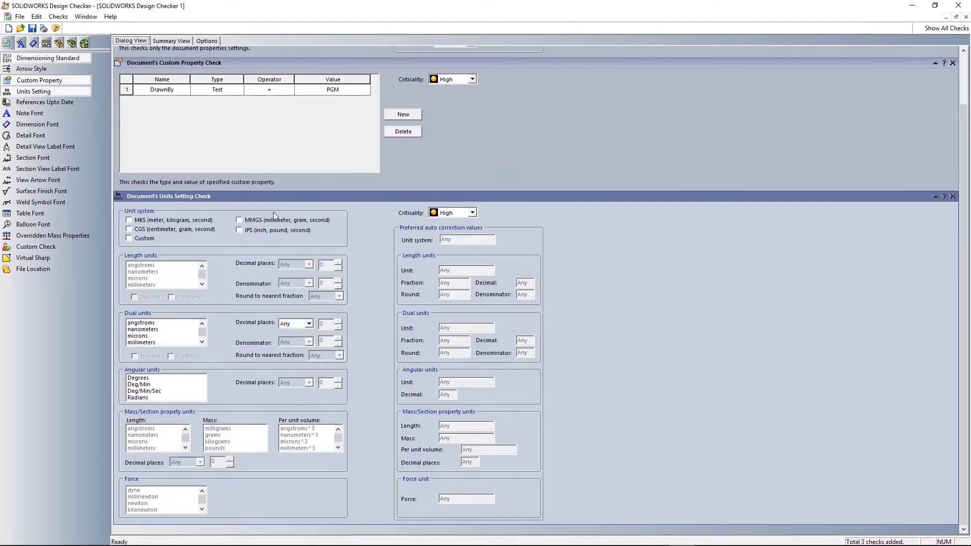
pyautogui.click(240, 220)
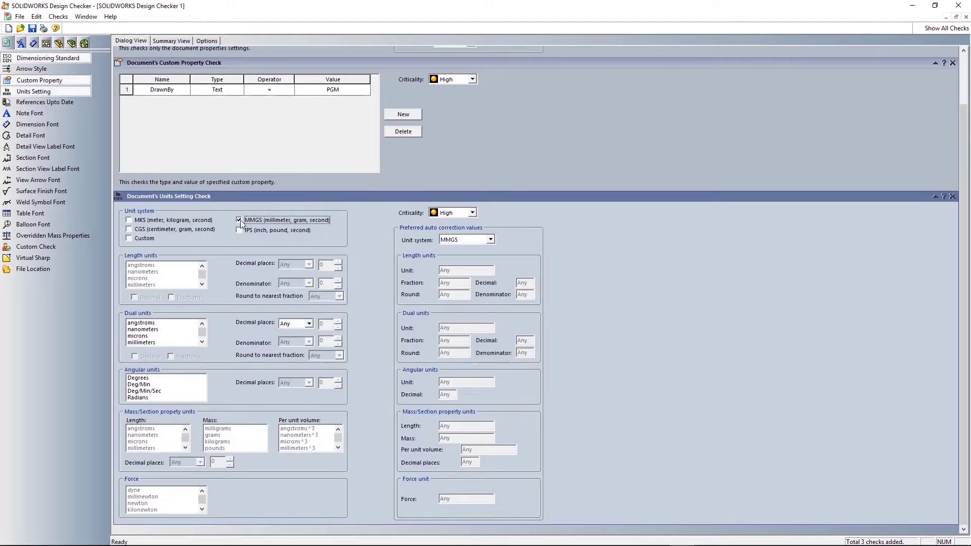
# Add a Note Font check requiring Calibri Regular
pyautogui.click(25, 114)
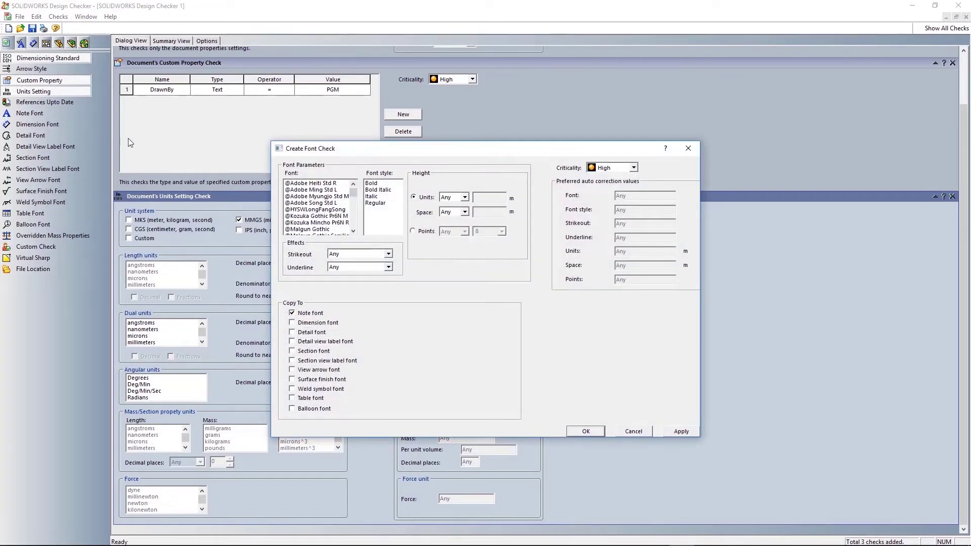
pyautogui.moveTo(354, 194); pyautogui.dragTo(355, 208)
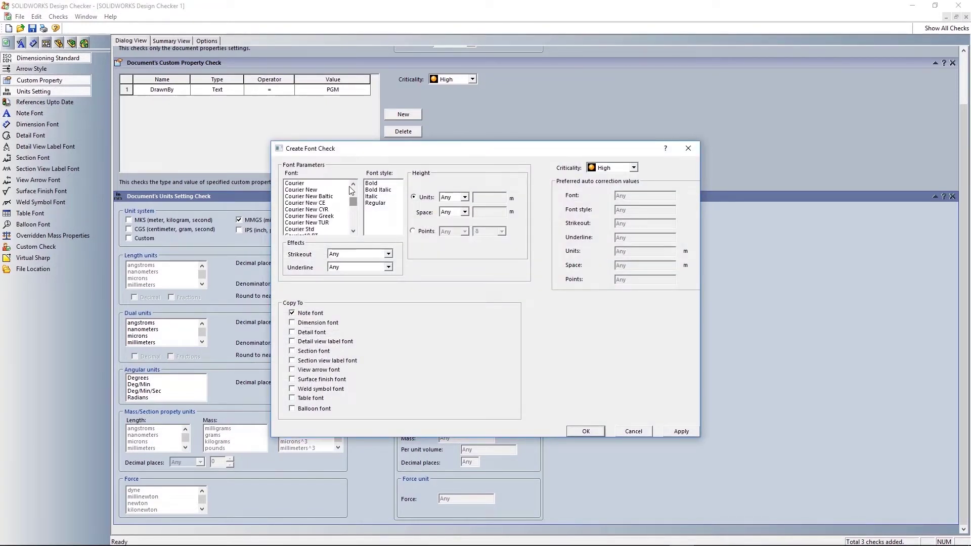
pyautogui.click(353, 184)
pyautogui.click(353, 184)
pyautogui.click(353, 185)
pyautogui.click(353, 184)
pyautogui.click(353, 184)
pyautogui.click(353, 184)
pyautogui.click(353, 184)
pyautogui.click(353, 184)
pyautogui.click(353, 184)
pyautogui.click(353, 184)
pyautogui.click(353, 184)
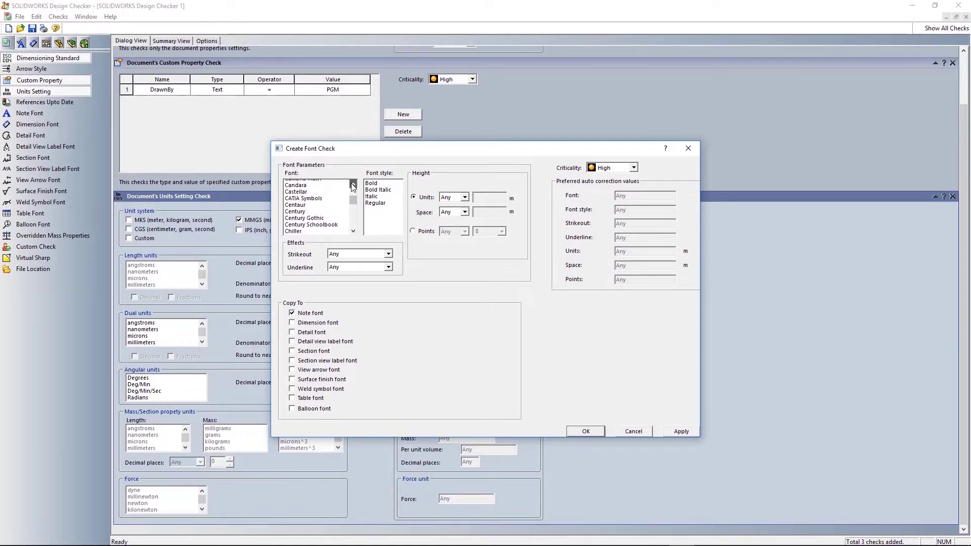
pyautogui.click(353, 185)
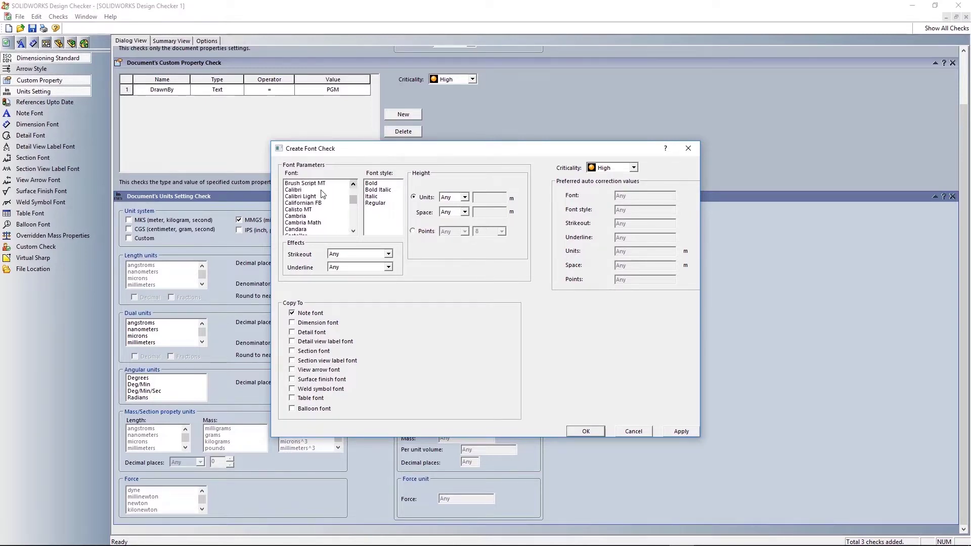
pyautogui.click(296, 190)
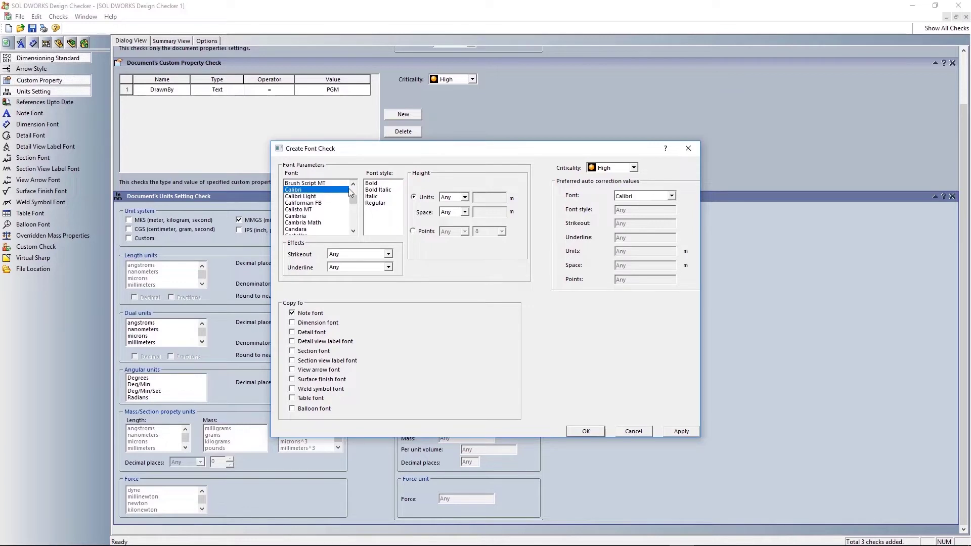
pyautogui.click(376, 203)
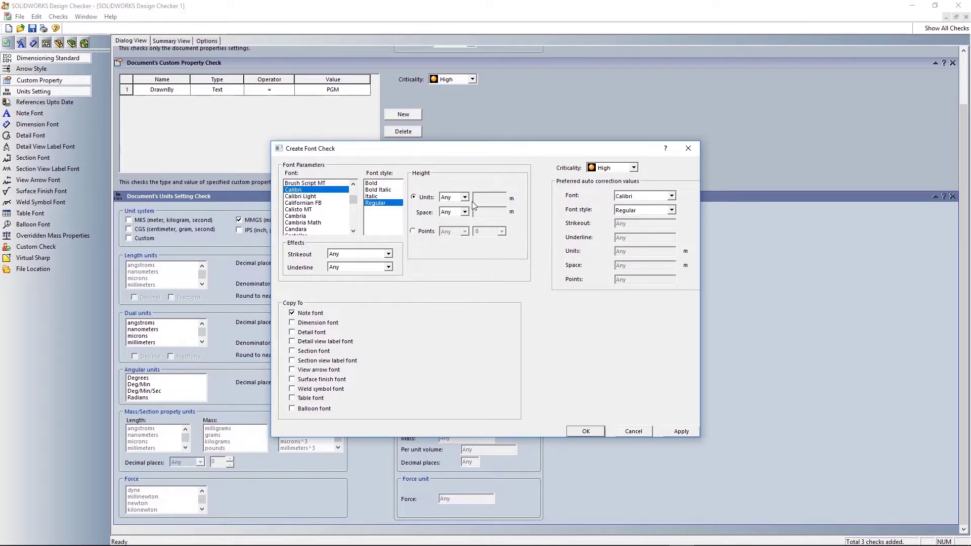
pyautogui.click(587, 432)
# Add a Dimension Font check requiring Calibri Regular
pyautogui.click(43, 124)
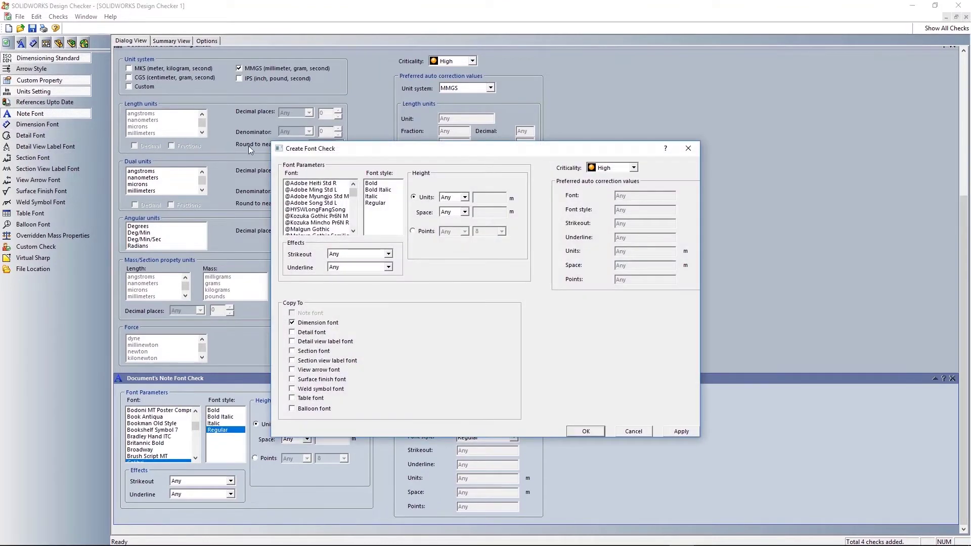
pyautogui.scroll(-8, 354, 199)
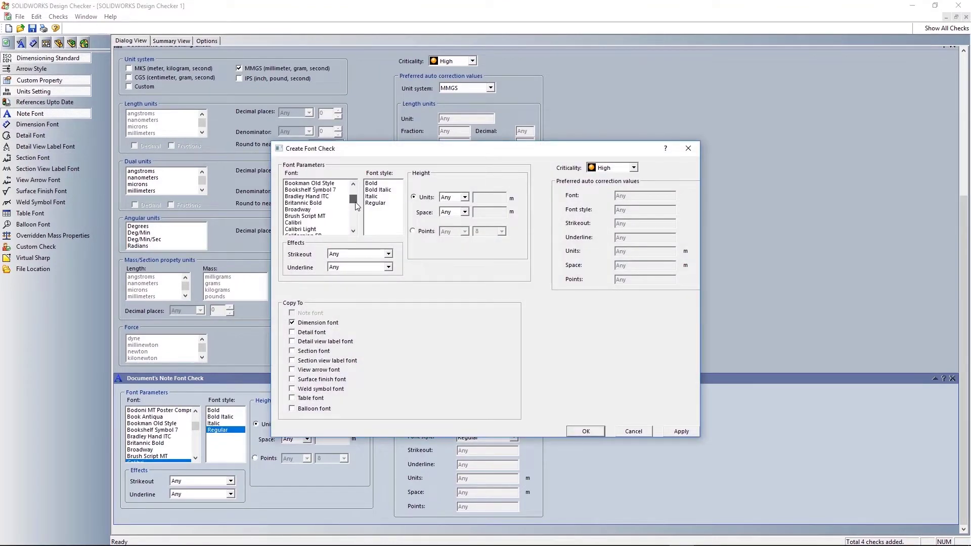
pyautogui.click(301, 223)
pyautogui.click(375, 204)
pyautogui.click(589, 434)
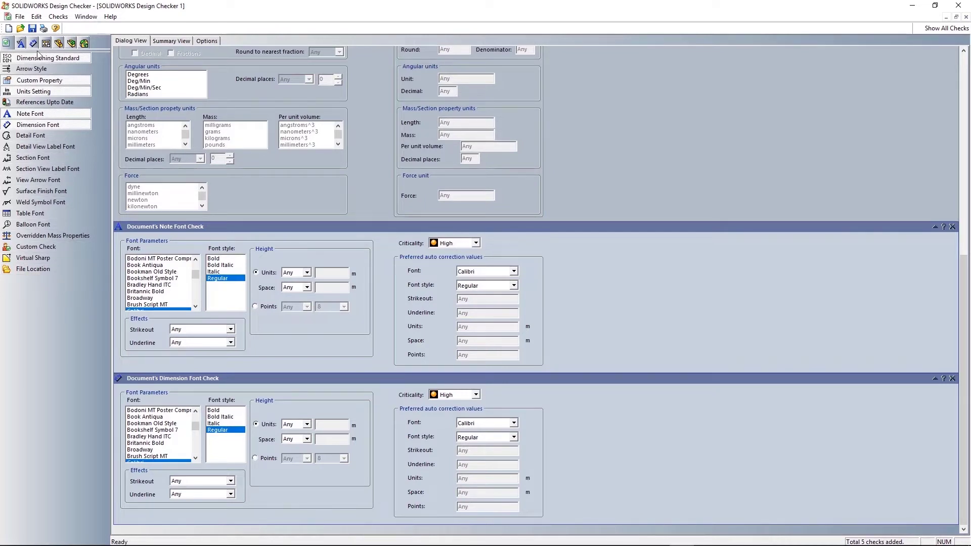
# Add Overridden Dimension, Replaced Original Text, Overlapping and Units Setting dimension checks
pyautogui.click(21, 43)
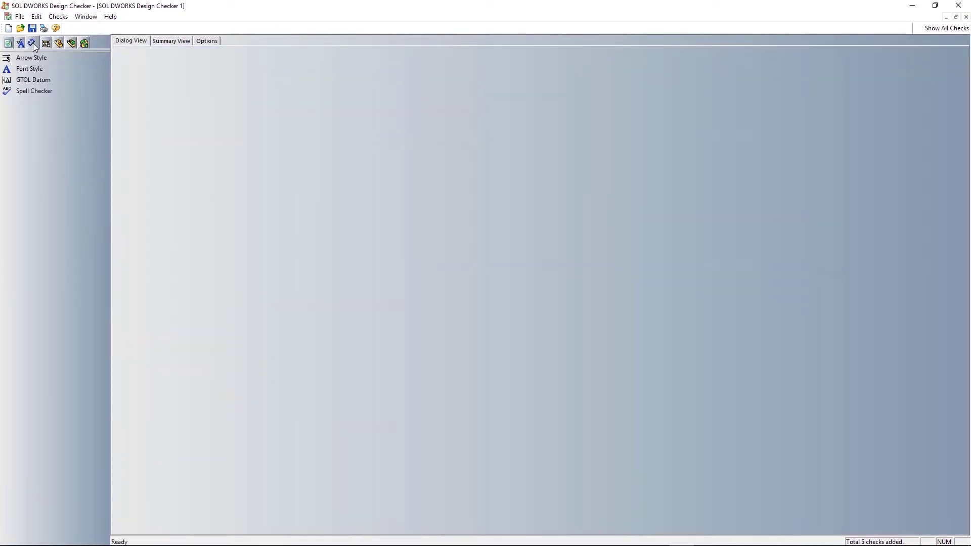
pyautogui.click(32, 44)
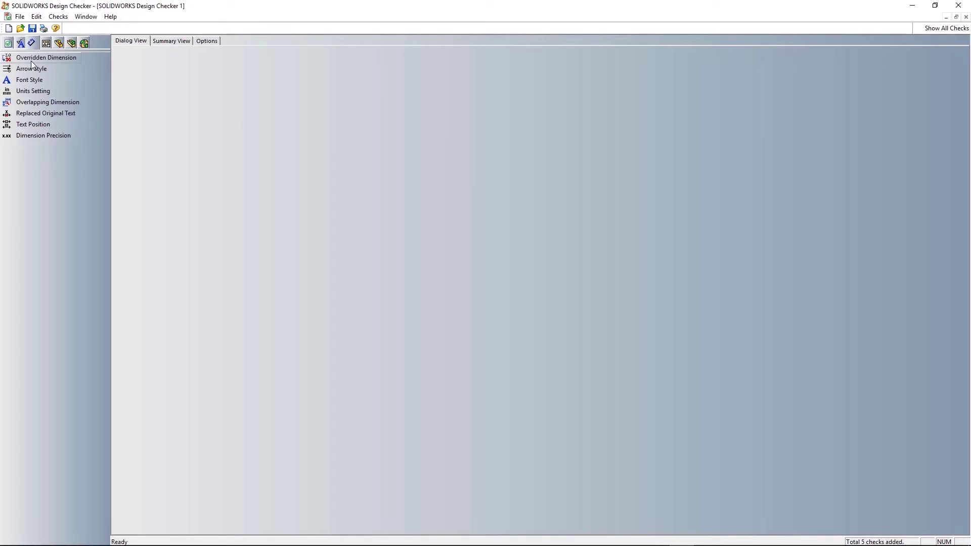
pyautogui.click(32, 59)
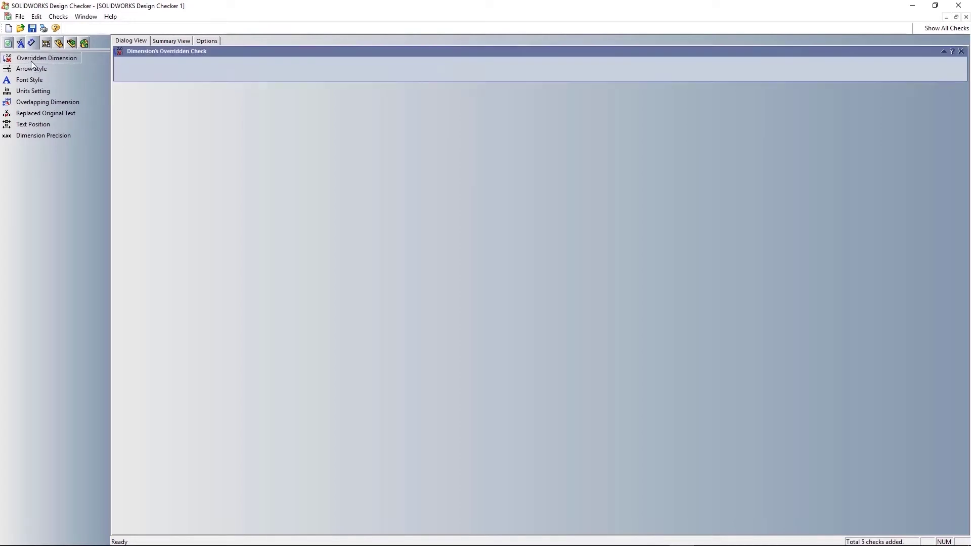
pyautogui.click(57, 116)
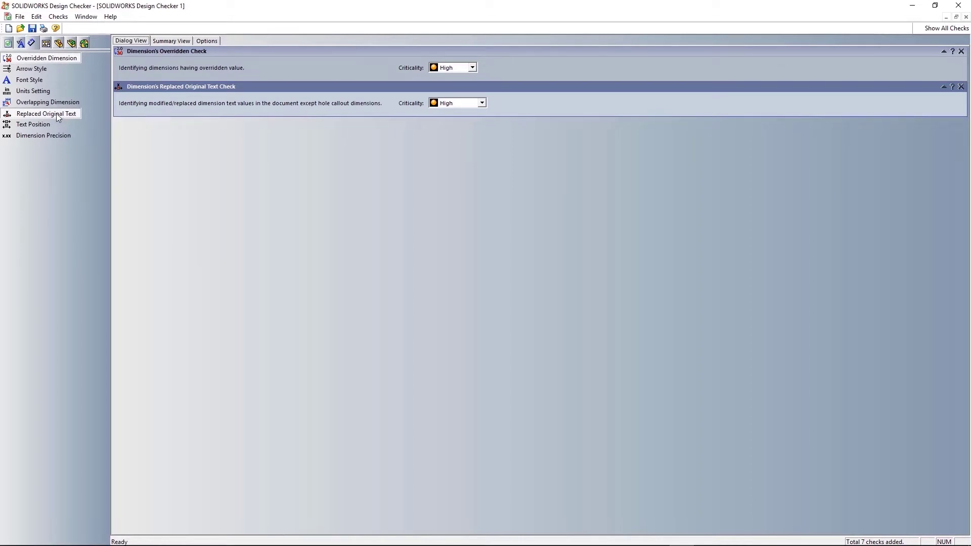
pyautogui.click(20, 102)
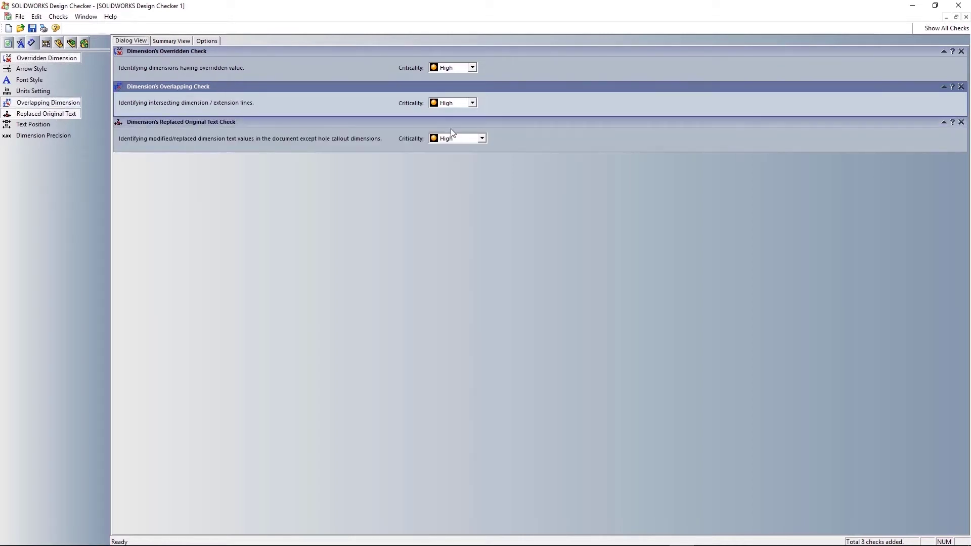
pyautogui.click(20, 91)
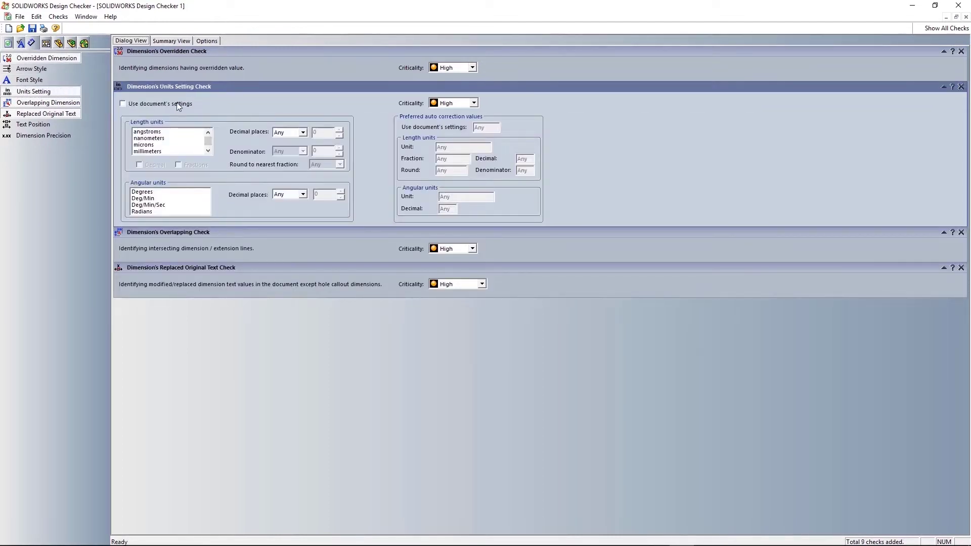
# Require millimetres with decimal places equal to 1 in the dimension units check
pyautogui.click(152, 152)
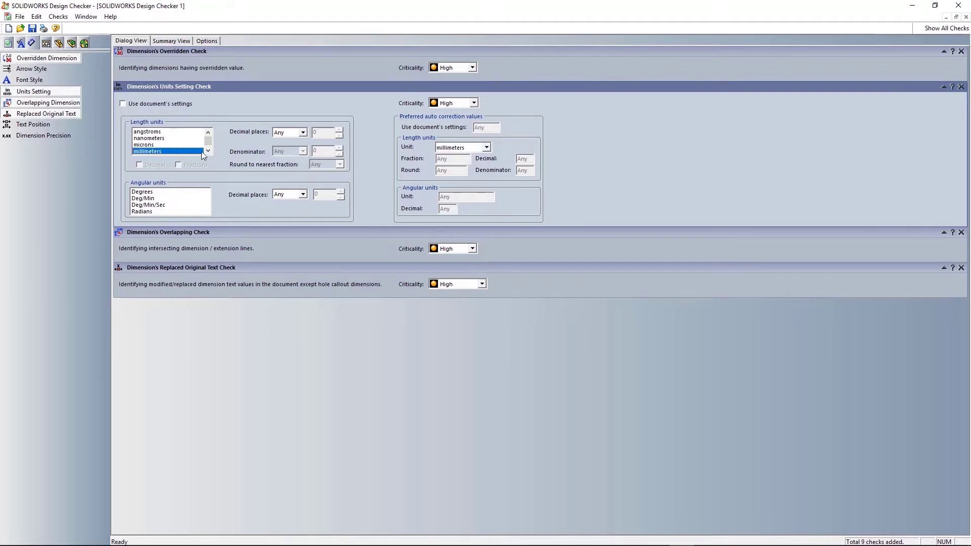
pyautogui.click(303, 133)
pyautogui.click(289, 148)
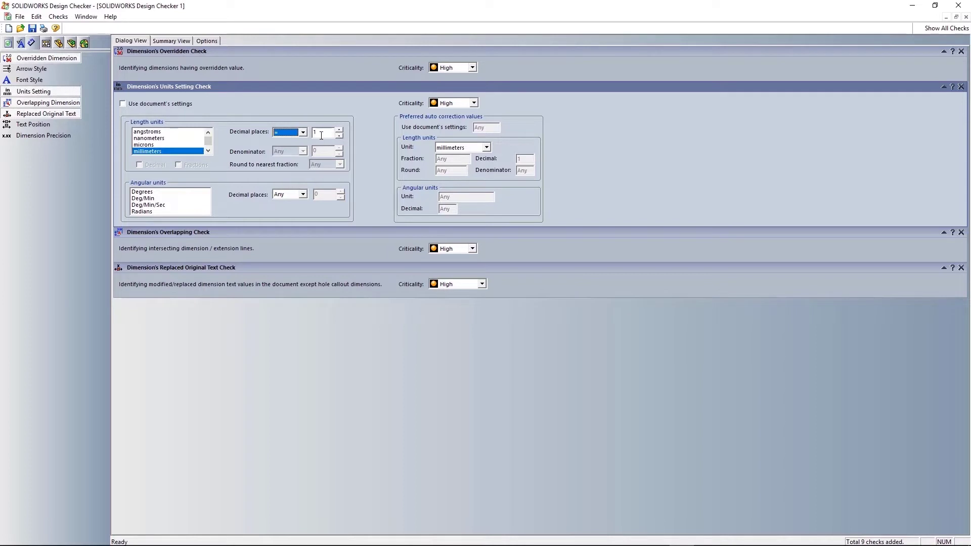
# Set the units check's criticality to Medium and the overlapping check's to Low
pyautogui.click(470, 104)
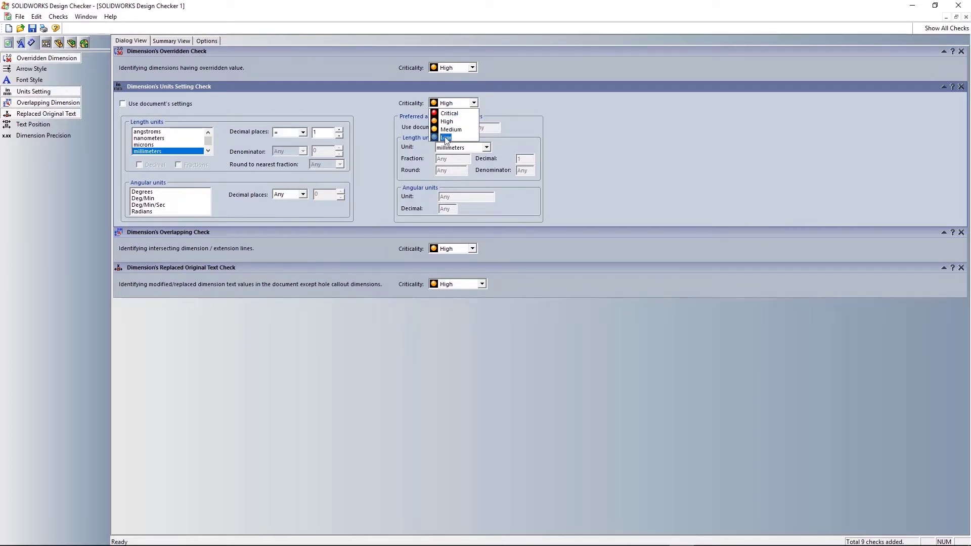
pyautogui.click(448, 131)
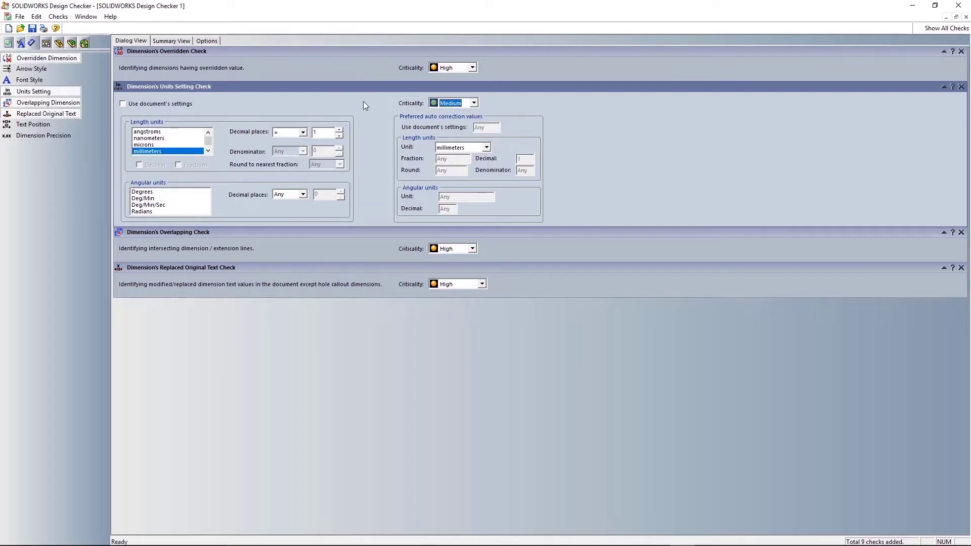
pyautogui.click(441, 250)
pyautogui.click(452, 283)
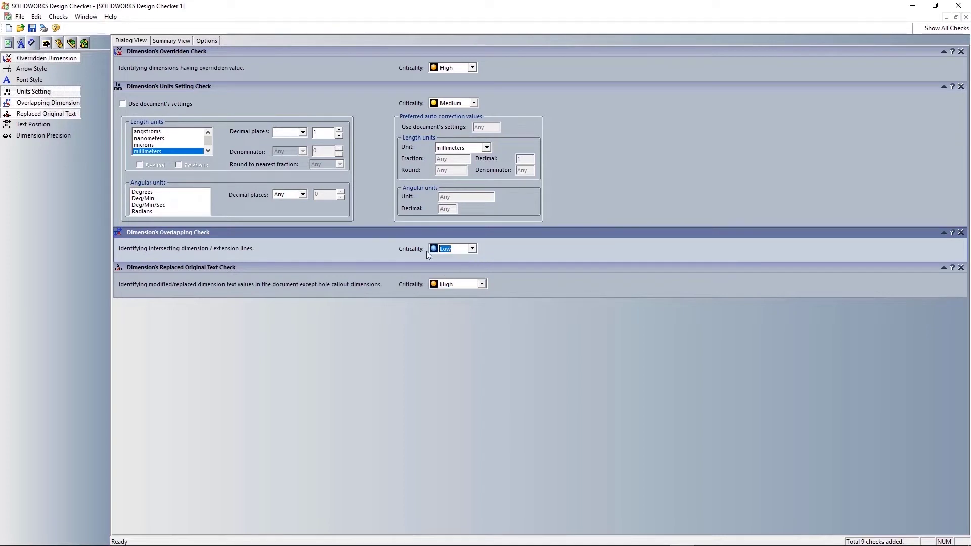
# Add an Overlapping Views drawing check with Critical criticality
pyautogui.click(45, 45)
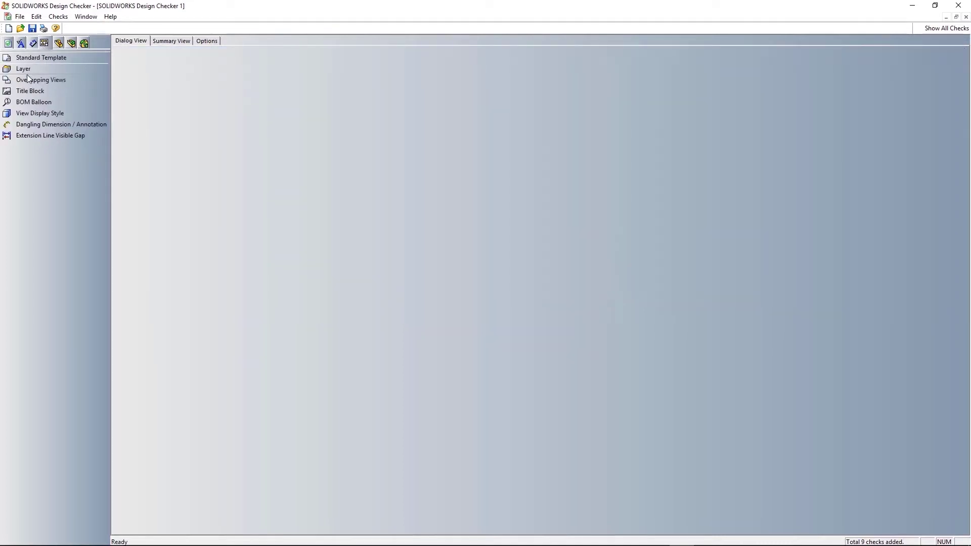
pyautogui.click(26, 79)
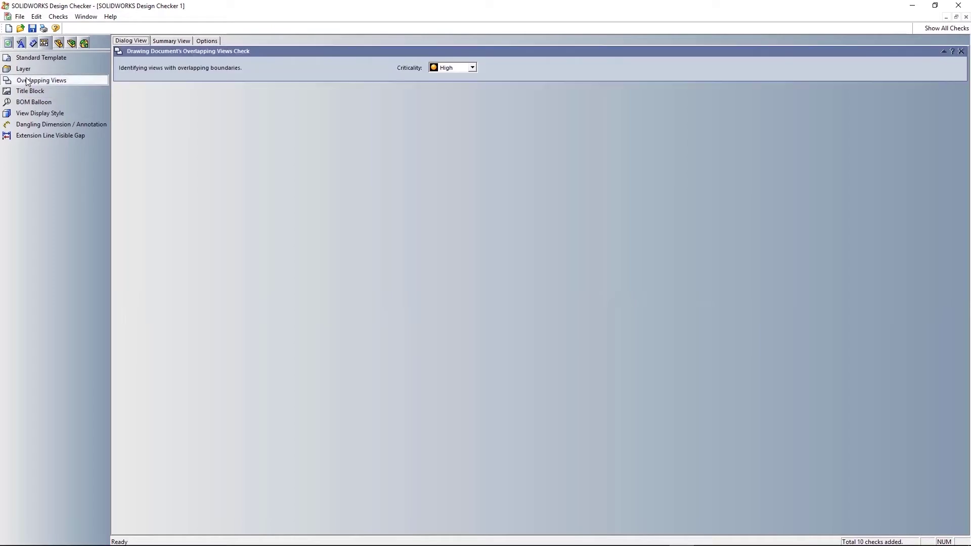
pyautogui.click(470, 71)
# Save the standard as Custom Design Check.swstd in the Part II - Design Checker and Task Scheduler folder
pyautogui.click(33, 29)
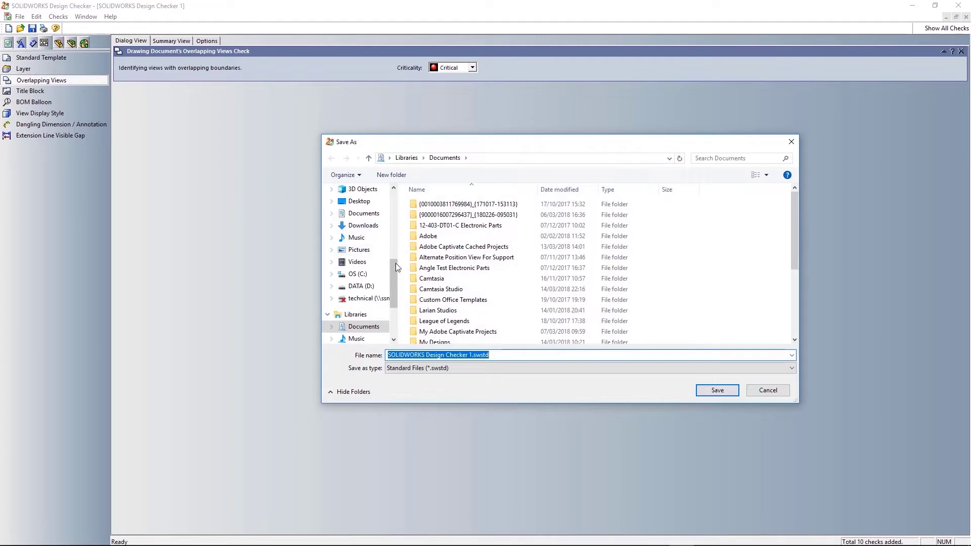
pyautogui.moveTo(395, 264); pyautogui.dragTo(390, 195)
pyautogui.click(365, 295)
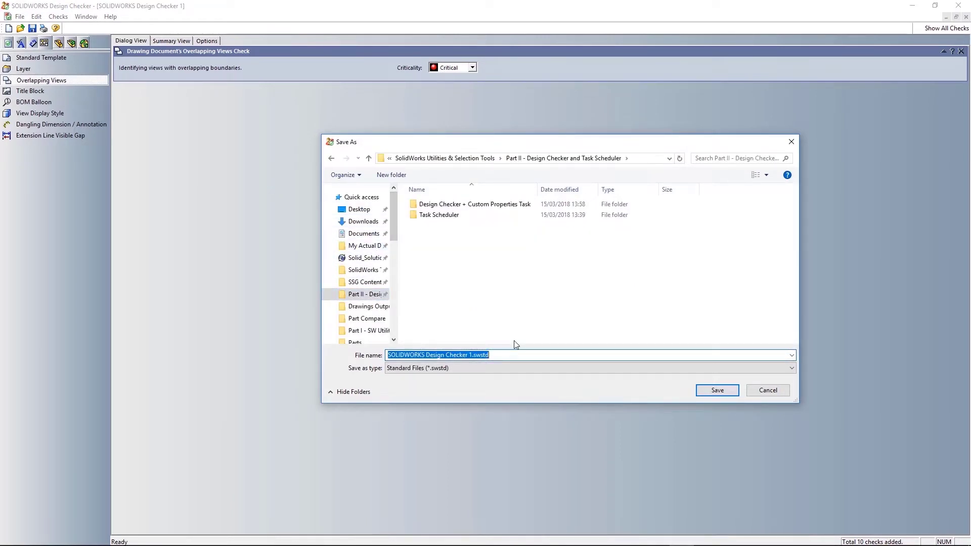
pyautogui.write('Custom Design Check')
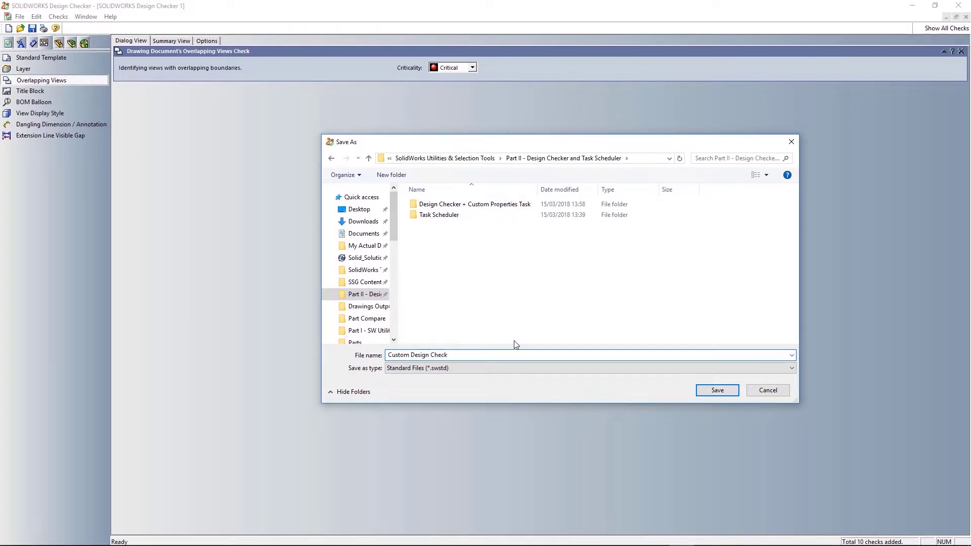
pyautogui.click(709, 393)
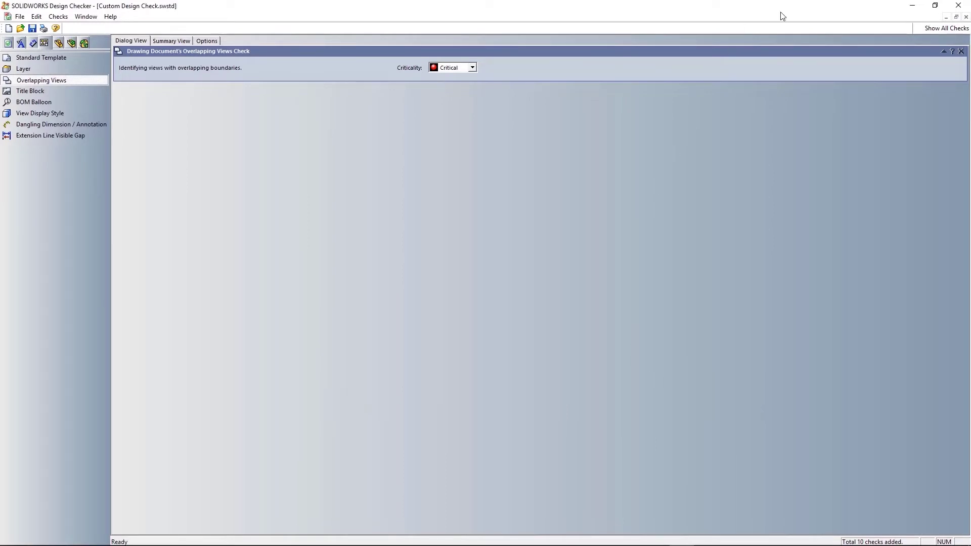
# Close Design Checker and start Check Active Document on the drawing
pyautogui.click(958, 5)
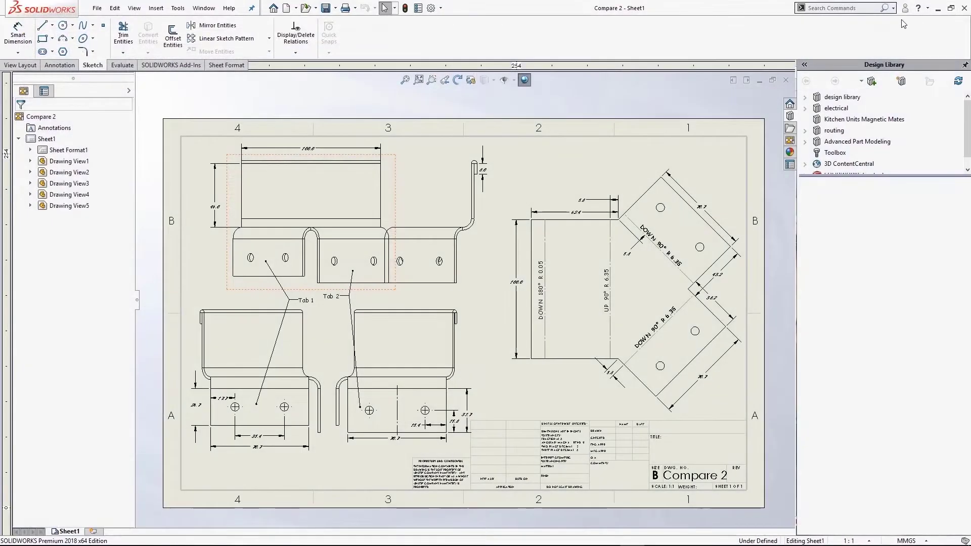
pyautogui.click(177, 8)
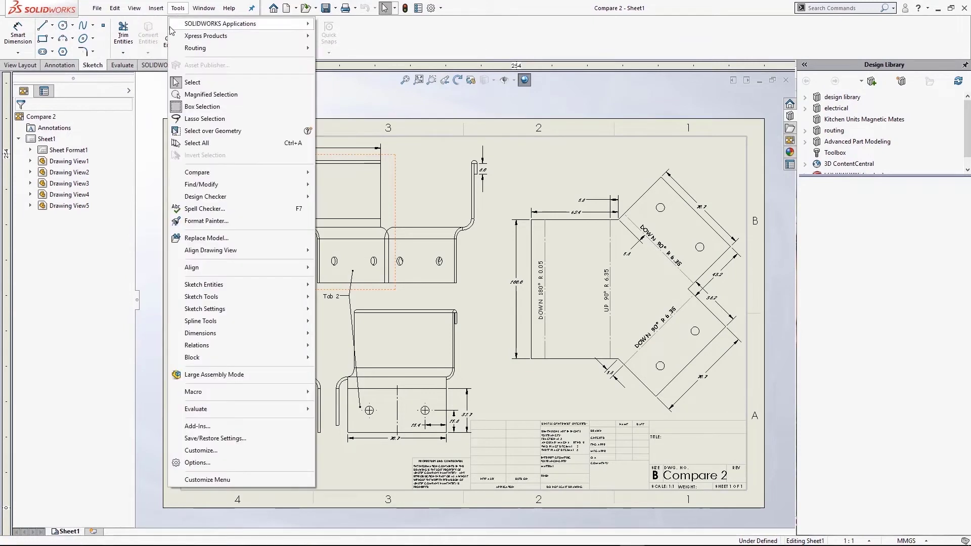
pyautogui.moveTo(187, 200)
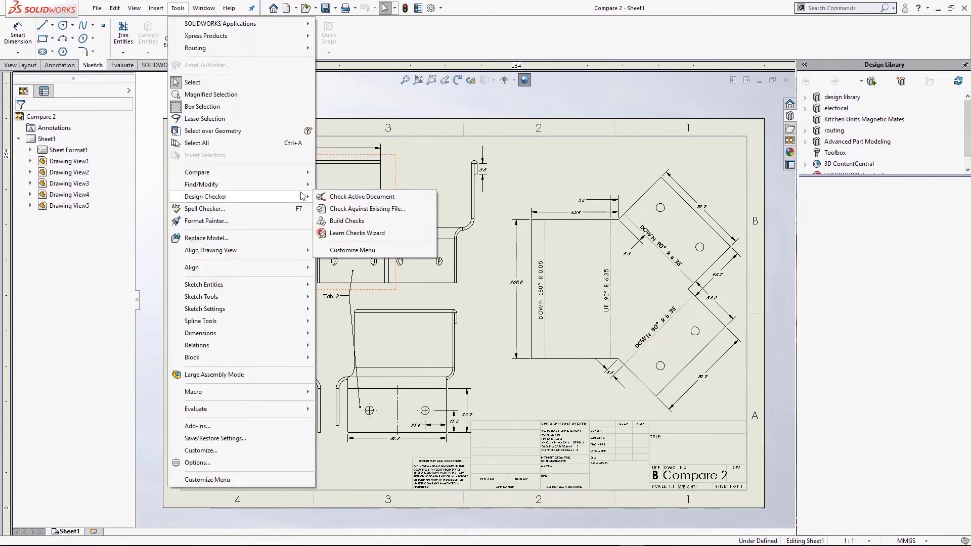
pyautogui.click(362, 196)
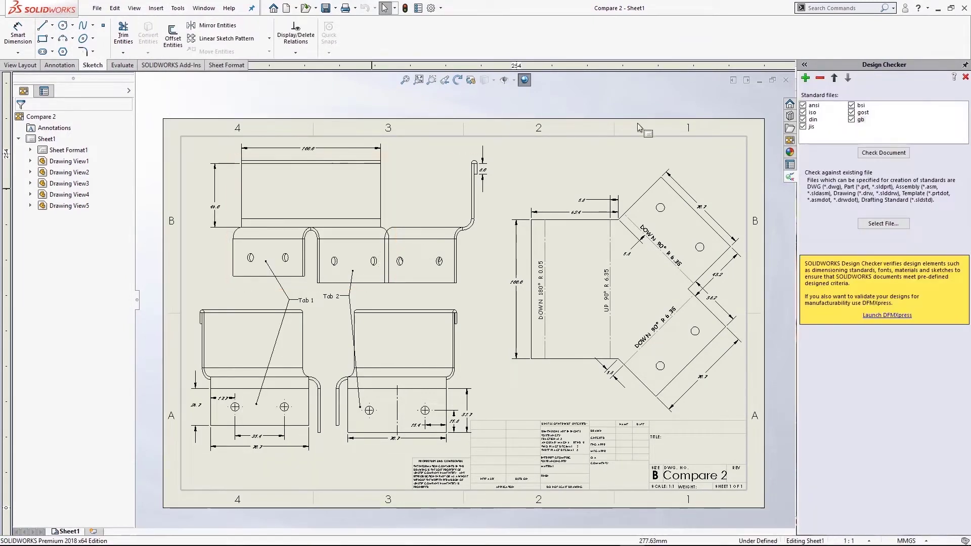
# Add Custom Design Check.swstd to the checker's standards list
pyautogui.click(806, 78)
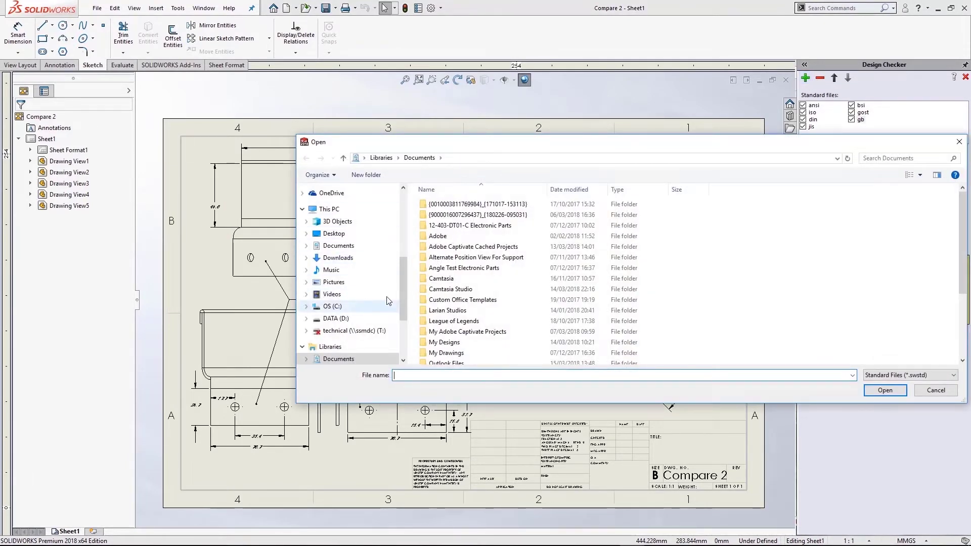
pyautogui.scroll(5, 354, 293)
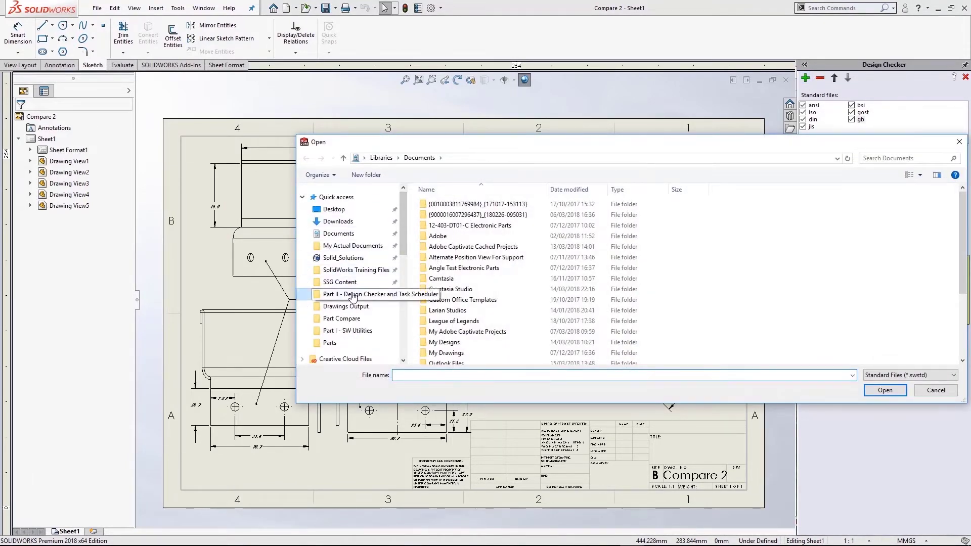
pyautogui.click(353, 295)
pyautogui.click(467, 225)
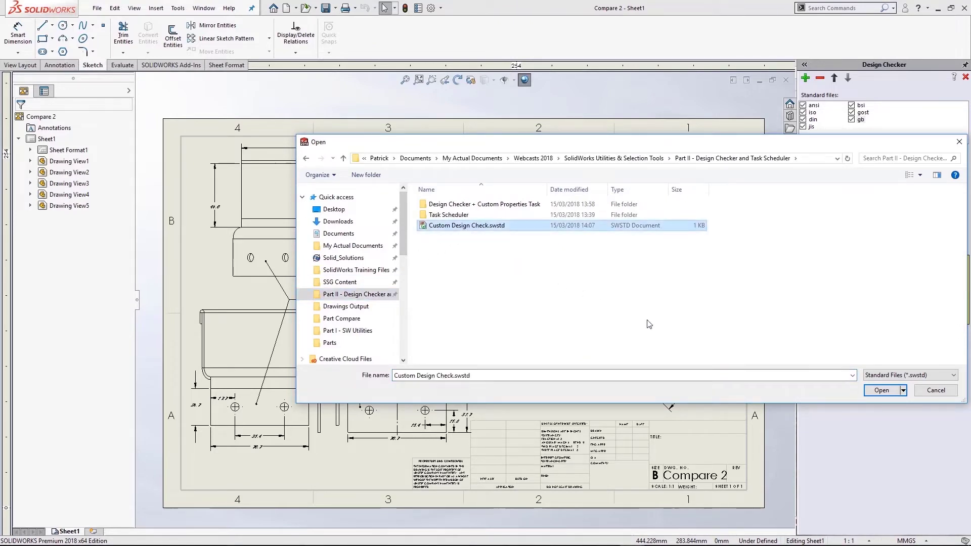
pyautogui.click(881, 390)
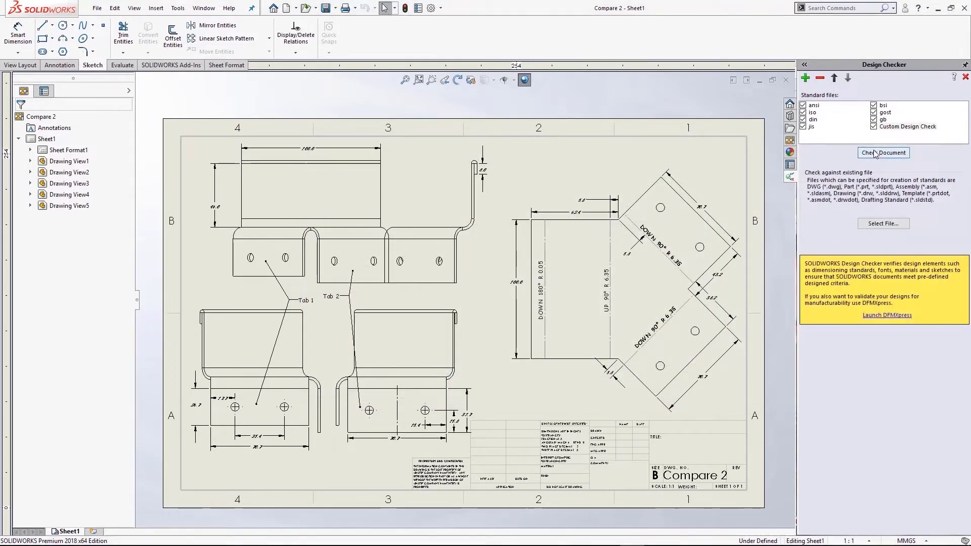
# Untick the ansi, iso, din, jis, bsi, gost and gb standards
pyautogui.click(803, 126)
pyautogui.click(803, 120)
pyautogui.click(803, 112)
pyautogui.click(803, 105)
pyautogui.click(883, 106)
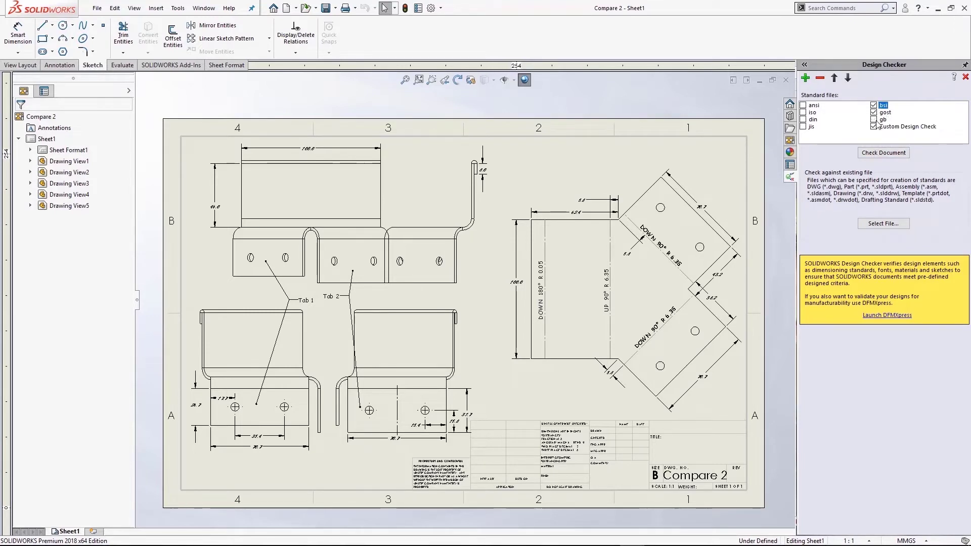
pyautogui.click(873, 112)
pyautogui.click(873, 105)
pyautogui.click(890, 126)
# Run the check and review the View4/View5 and View2/View3 overlap results
pyautogui.click(890, 154)
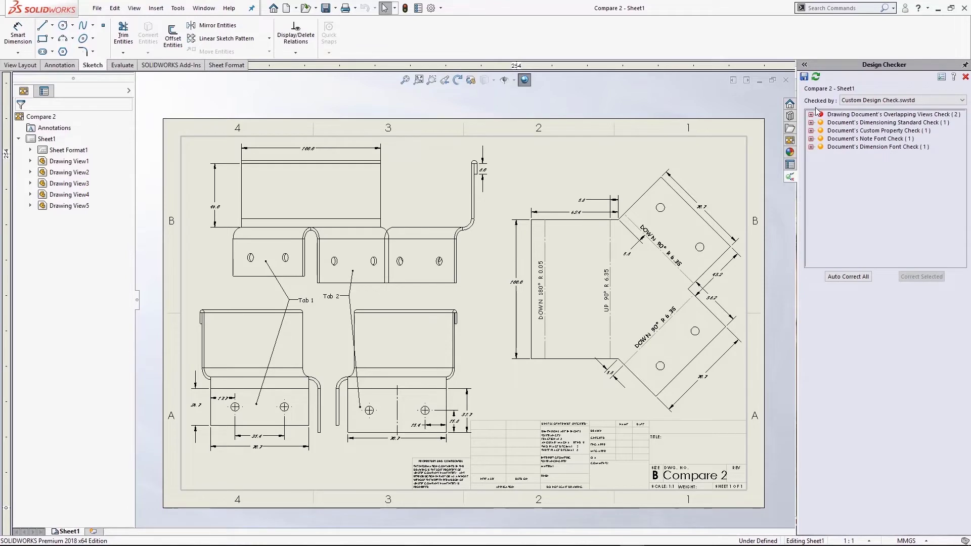
pyautogui.click(812, 114)
pyautogui.click(845, 131)
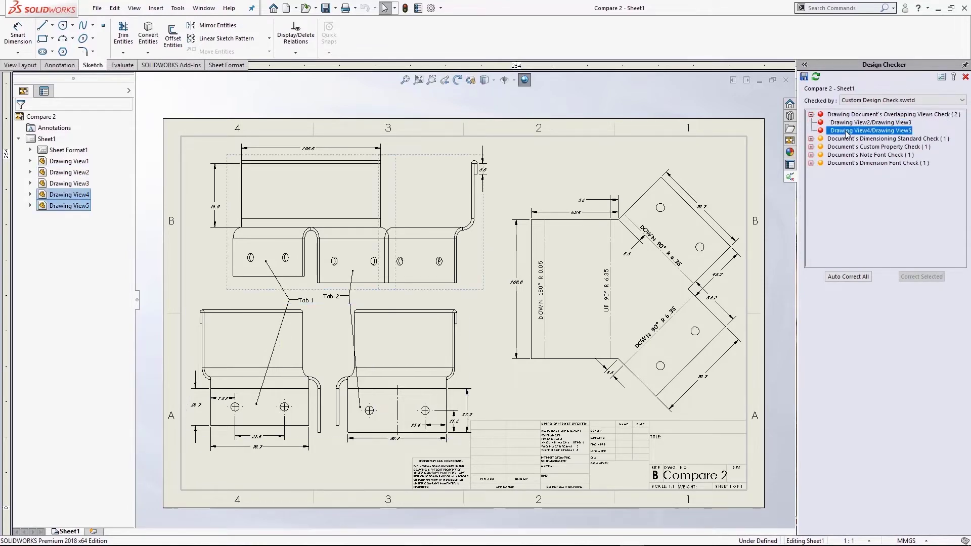
pyautogui.press('Up')
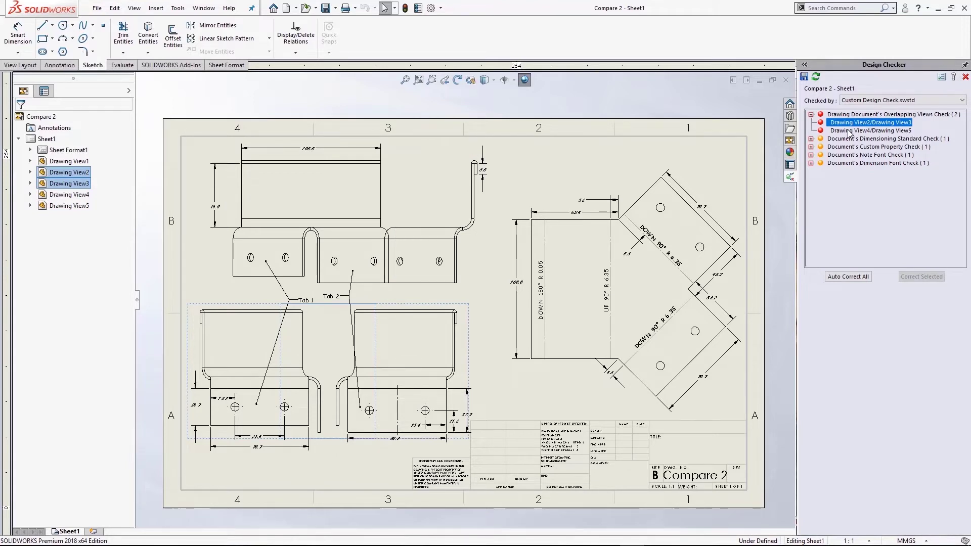
pyautogui.click(849, 132)
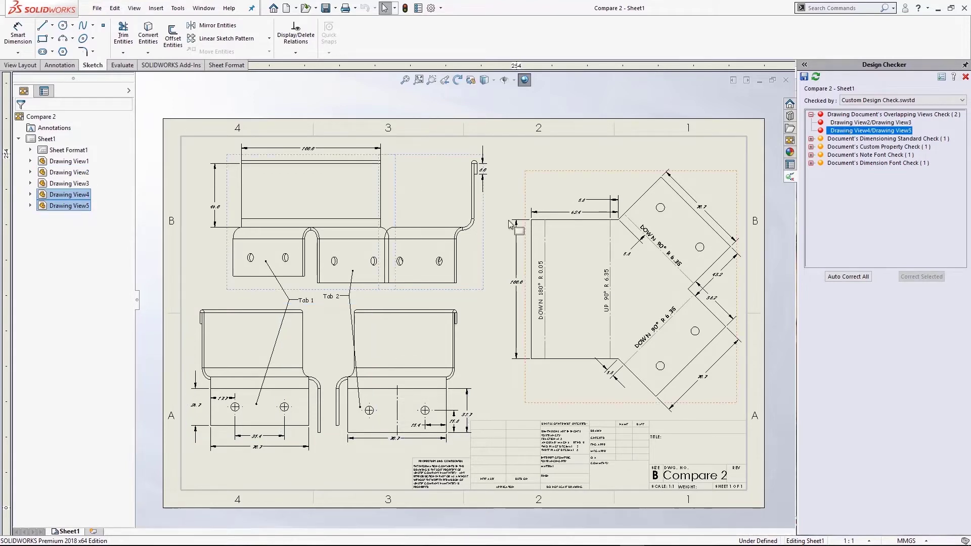
# Drag the overlapping drawing views apart on the sheet and rerun the check
pyautogui.moveTo(487, 247); pyautogui.dragTo(470, 239)
pyautogui.moveTo(468, 277); pyautogui.dragTo(503, 278)
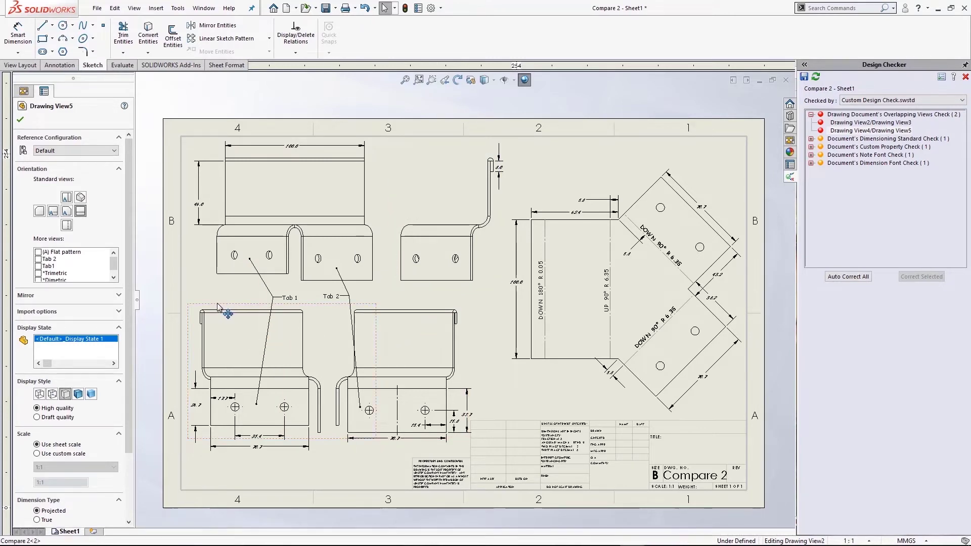
pyautogui.moveTo(221, 304); pyautogui.dragTo(216, 304)
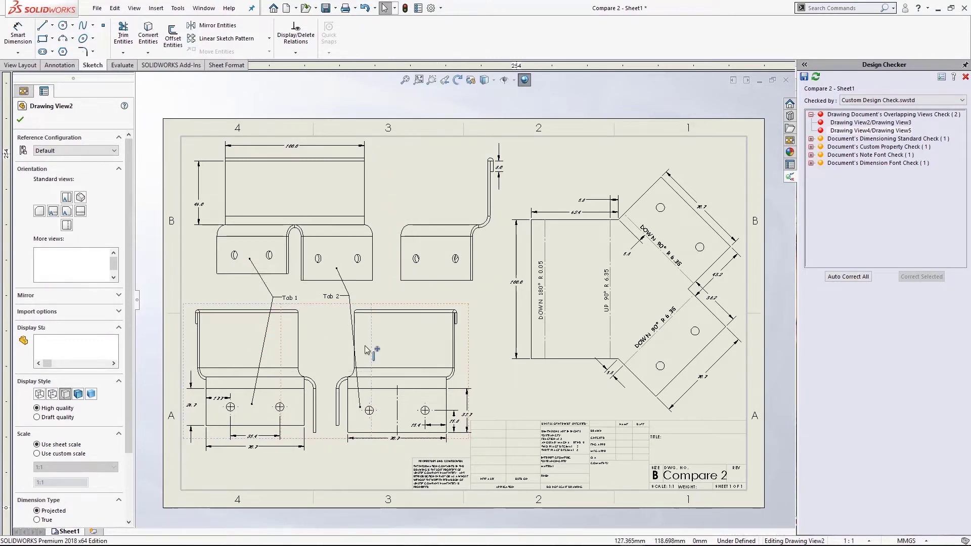
pyautogui.press('Escape')
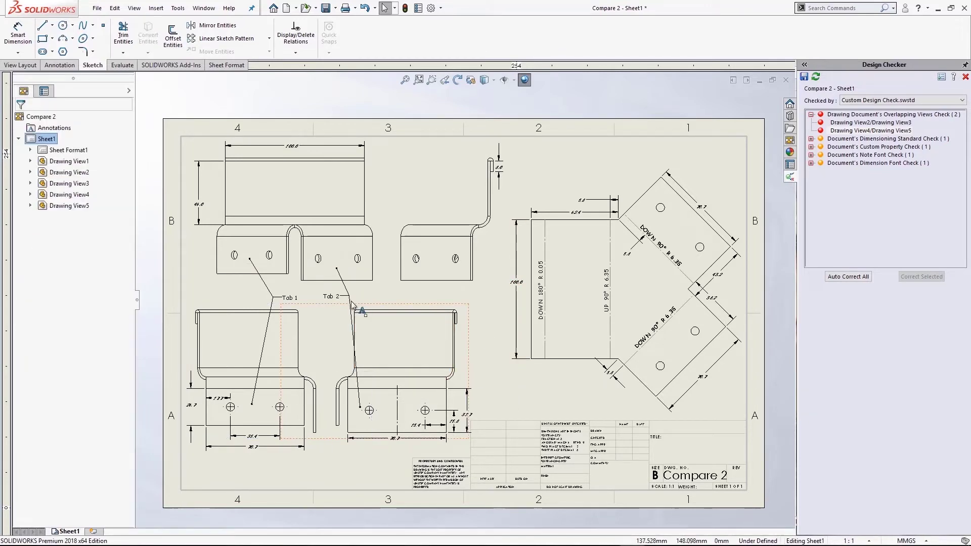
pyautogui.moveTo(345, 299); pyautogui.dragTo(354, 298)
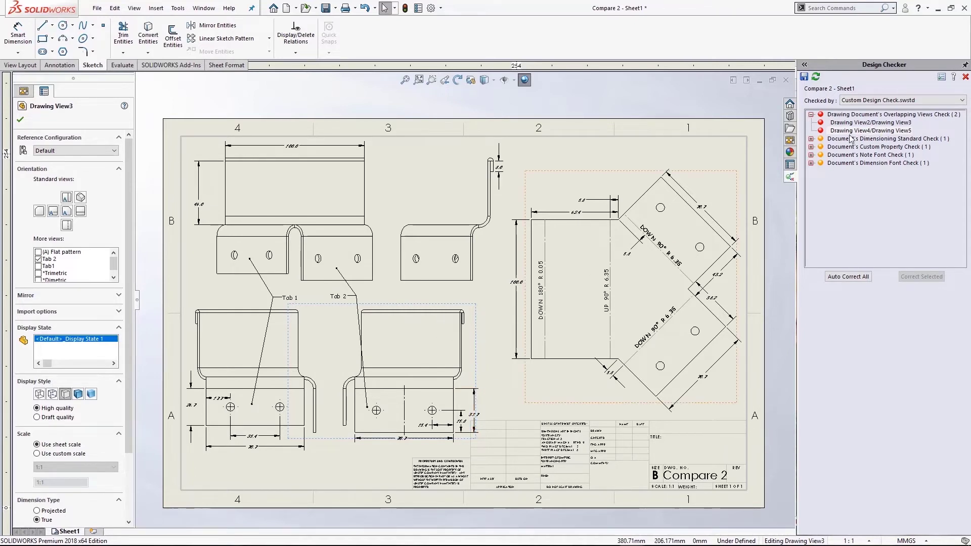
pyautogui.click(816, 76)
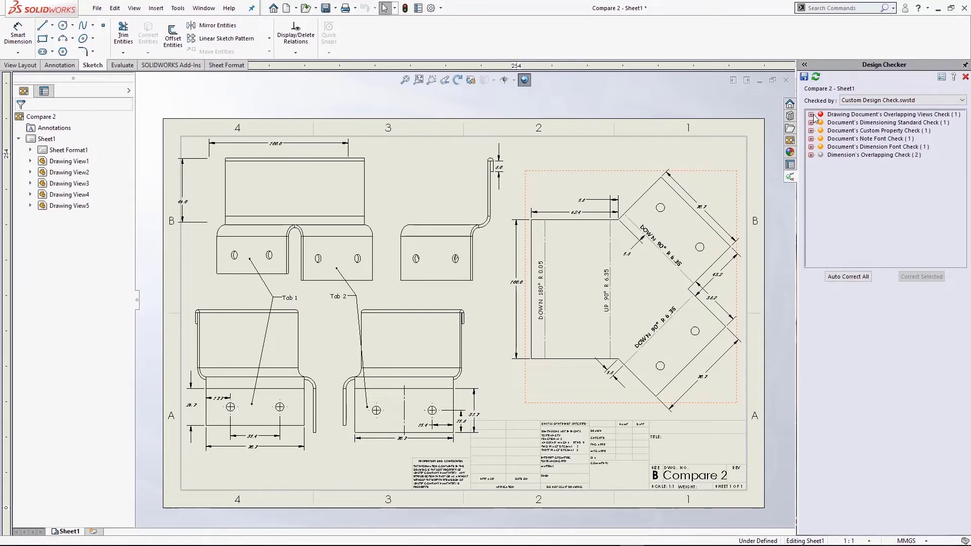
# Review the overlapping views, ANSI-vs-ISO standard and missing DrawnBy property failures
pyautogui.click(844, 116)
pyautogui.rightClick(843, 116)
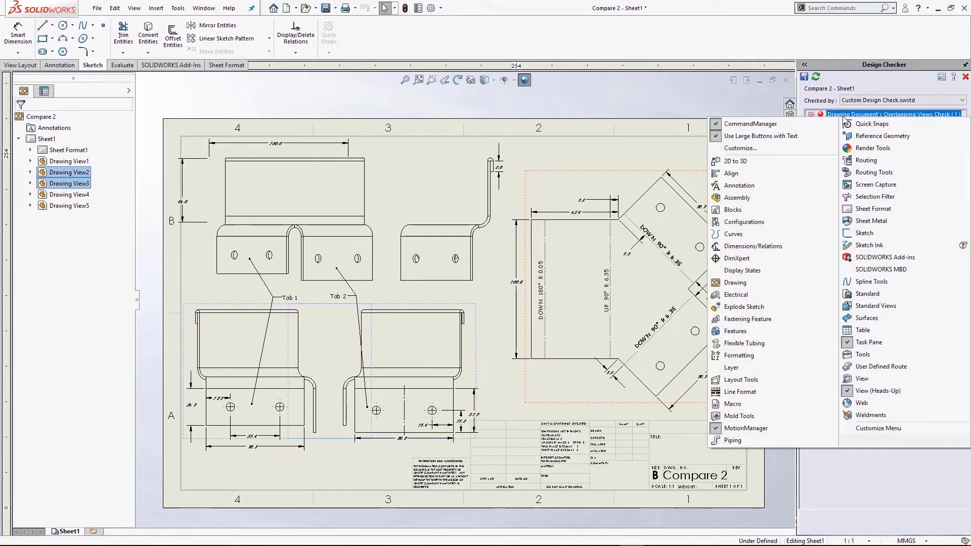
pyautogui.click(844, 117)
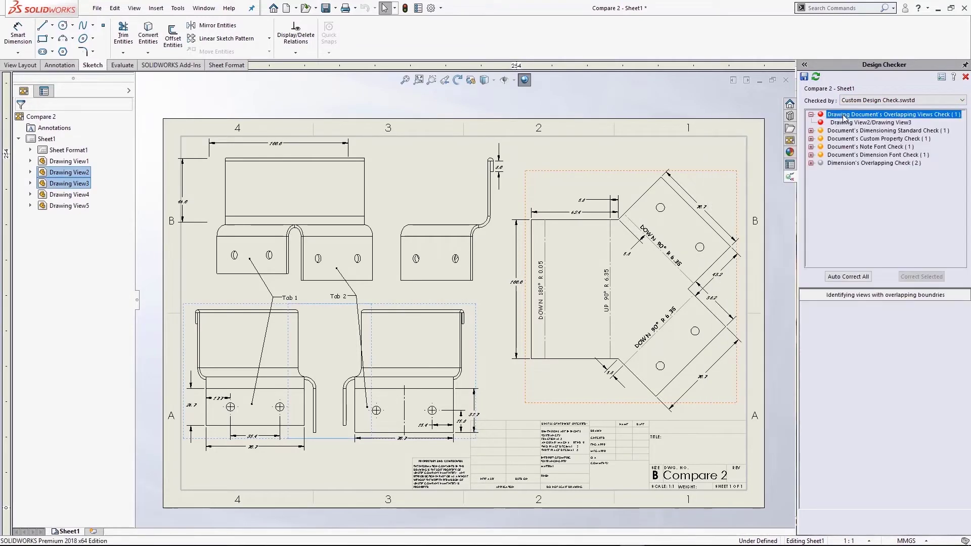
pyautogui.click(811, 130)
pyautogui.click(844, 139)
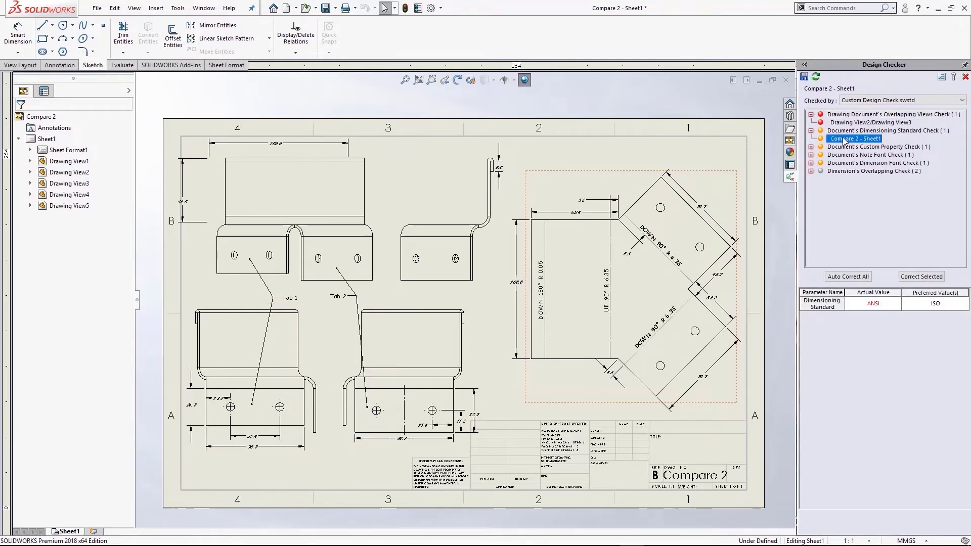
pyautogui.click(811, 146)
pyautogui.click(847, 155)
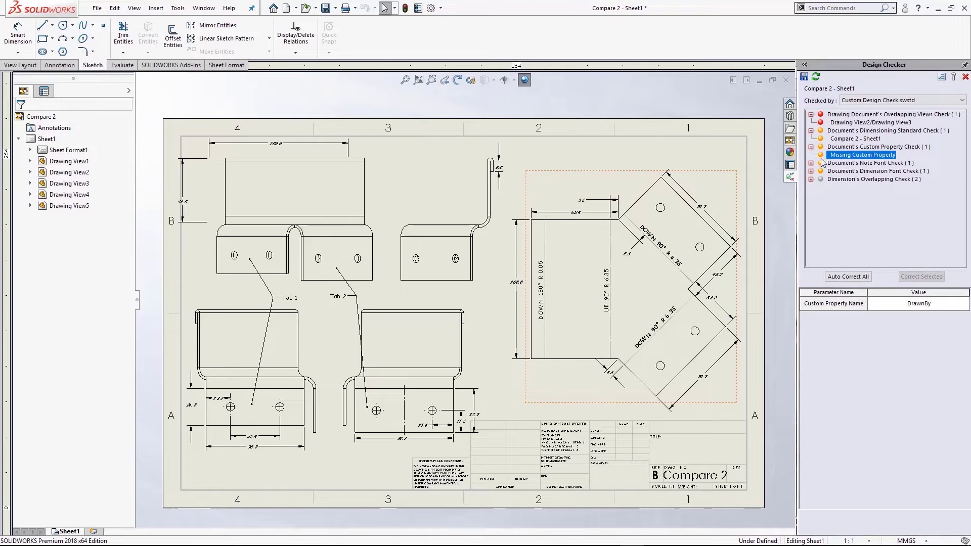
# Review the note font, dimension font and two overlapping dimension failures
pyautogui.click(811, 163)
pyautogui.click(840, 172)
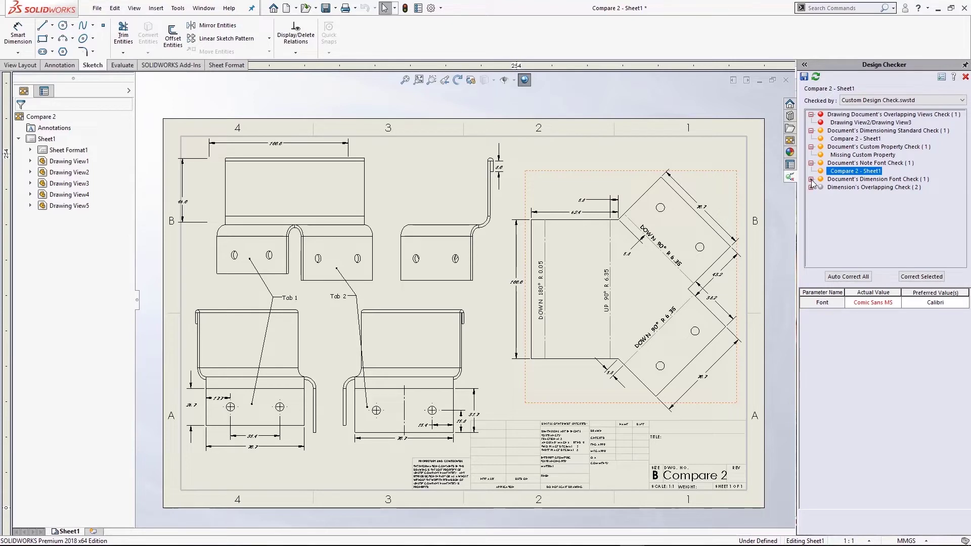
pyautogui.click(811, 180)
pyautogui.click(837, 188)
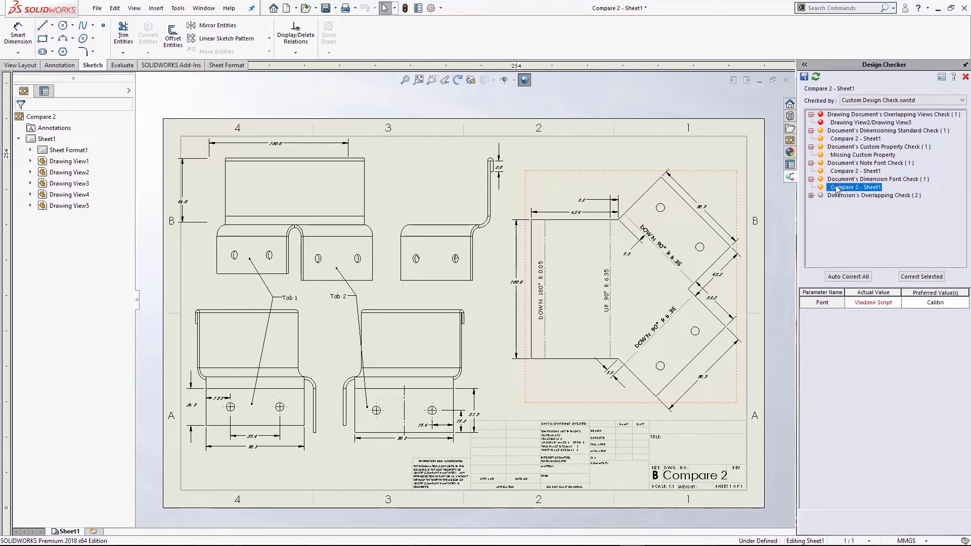
pyautogui.click(811, 196)
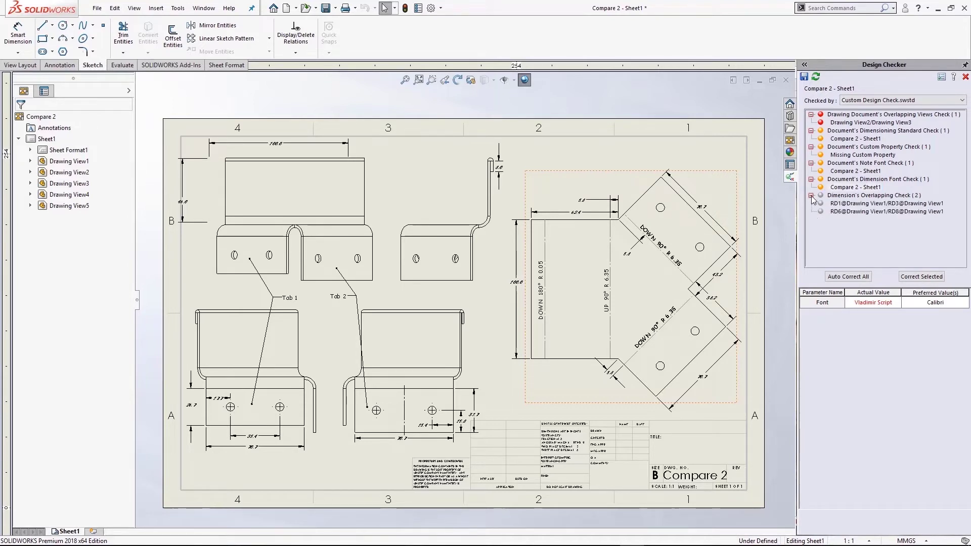
pyautogui.click(840, 204)
pyautogui.click(848, 211)
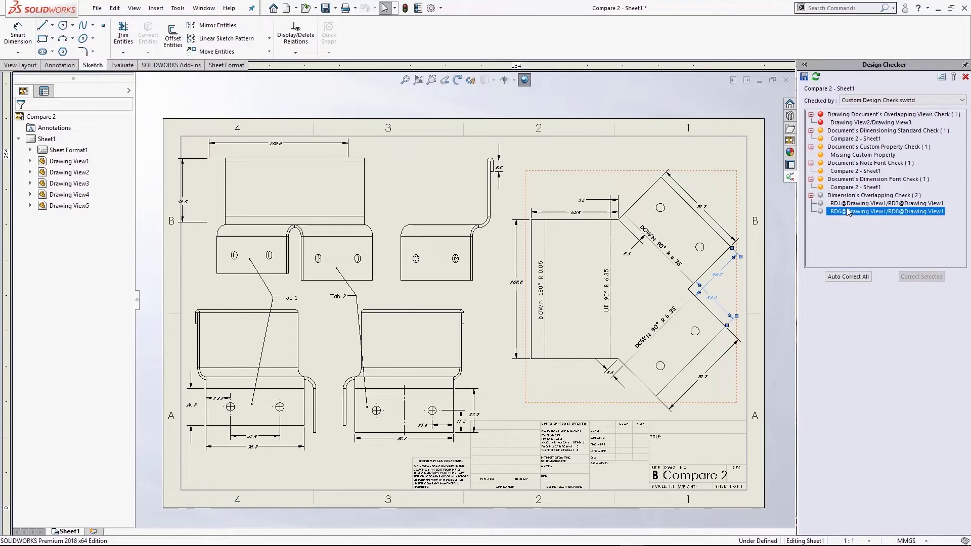
# Auto-correct all fixable failures and move the 7.950 dimension down beside its view
pyautogui.click(848, 277)
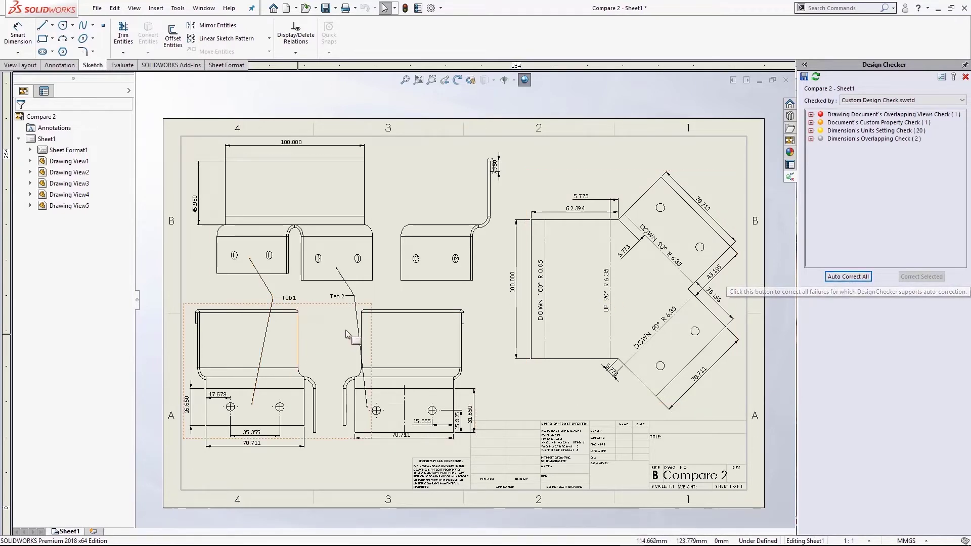
pyautogui.click(506, 172)
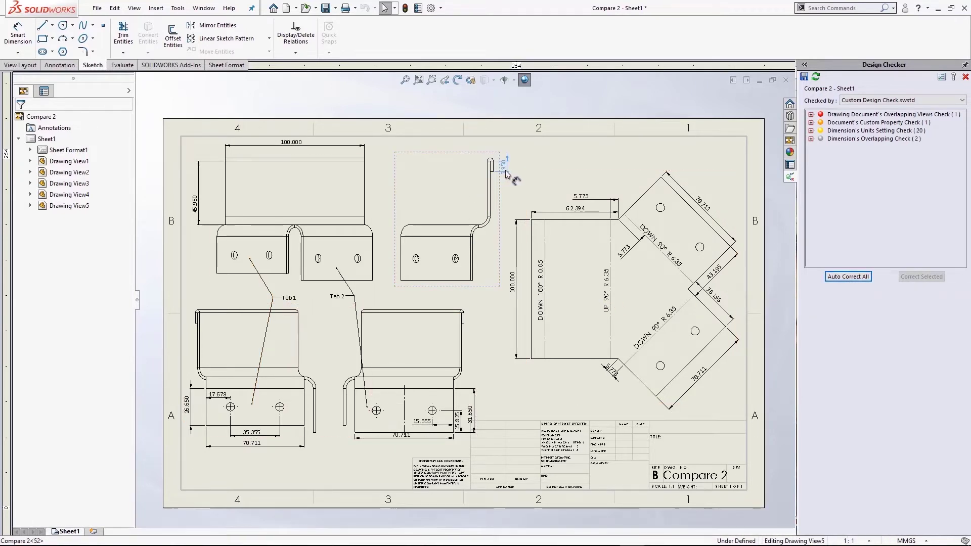
pyautogui.moveTo(508, 177); pyautogui.dragTo(507, 194)
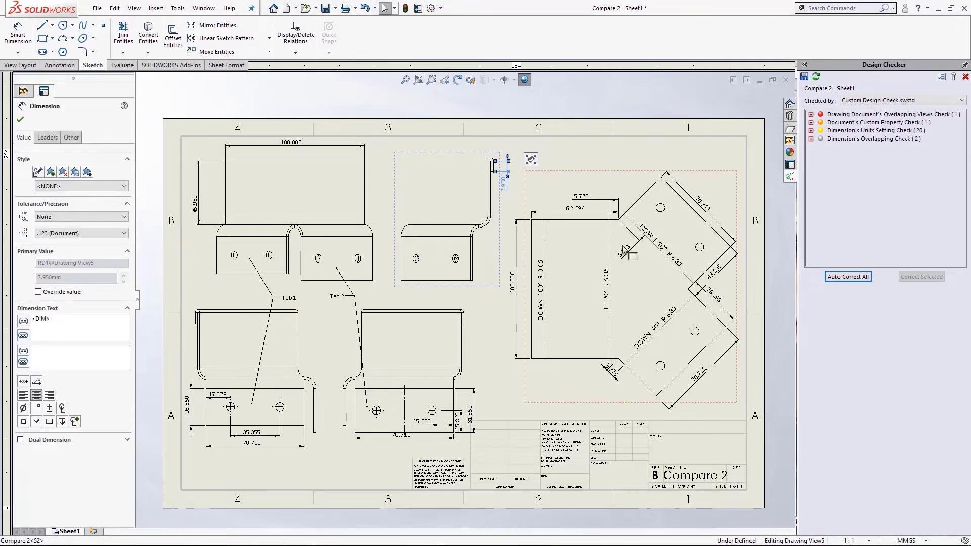
pyautogui.press('Escape')
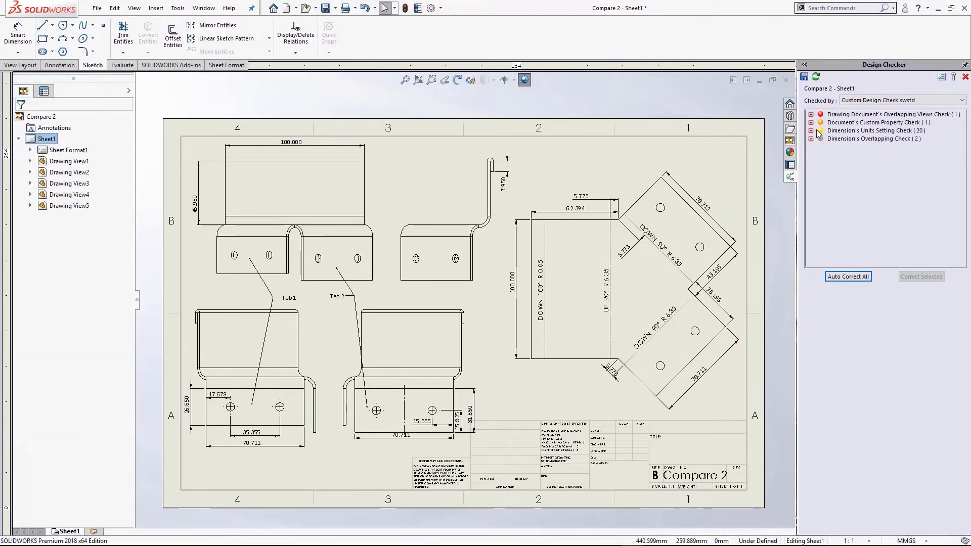
# Correct the dimension units check so all dimensions round to one decimal place
pyautogui.click(811, 131)
pyautogui.click(841, 124)
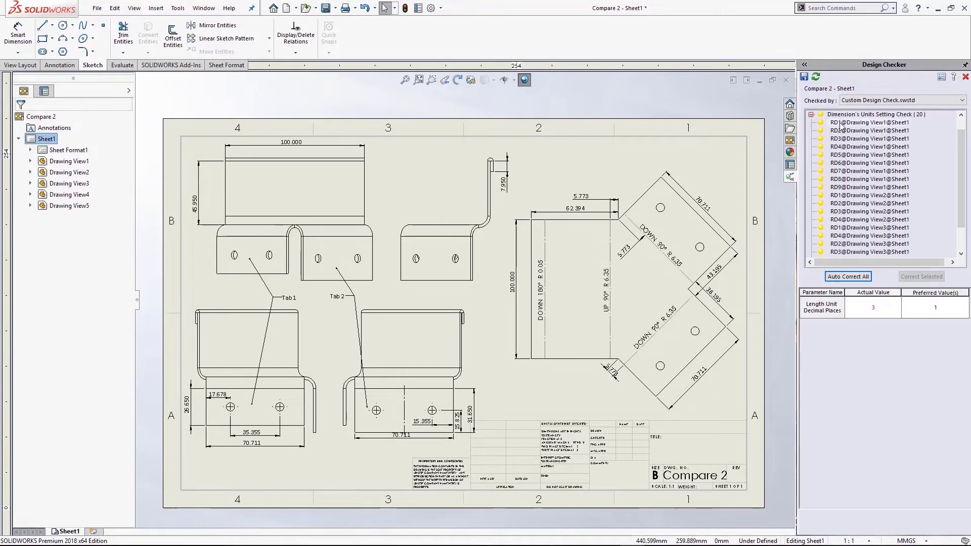
pyautogui.click(842, 140)
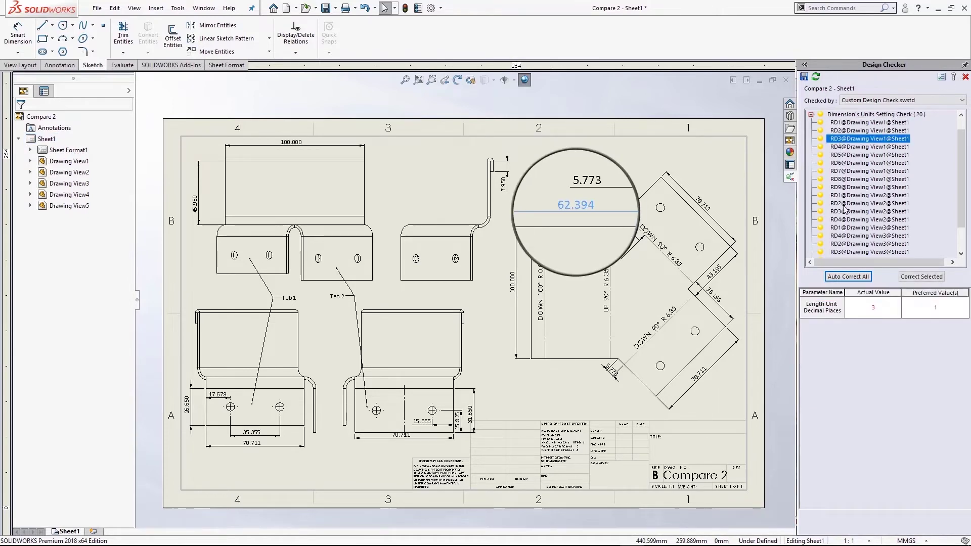
pyautogui.click(862, 115)
pyautogui.click(921, 277)
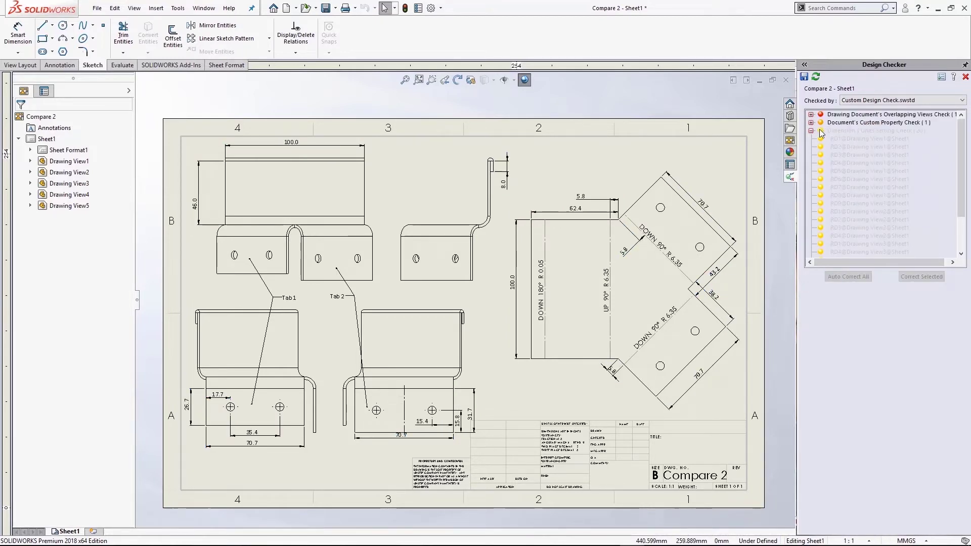
pyautogui.click(812, 131)
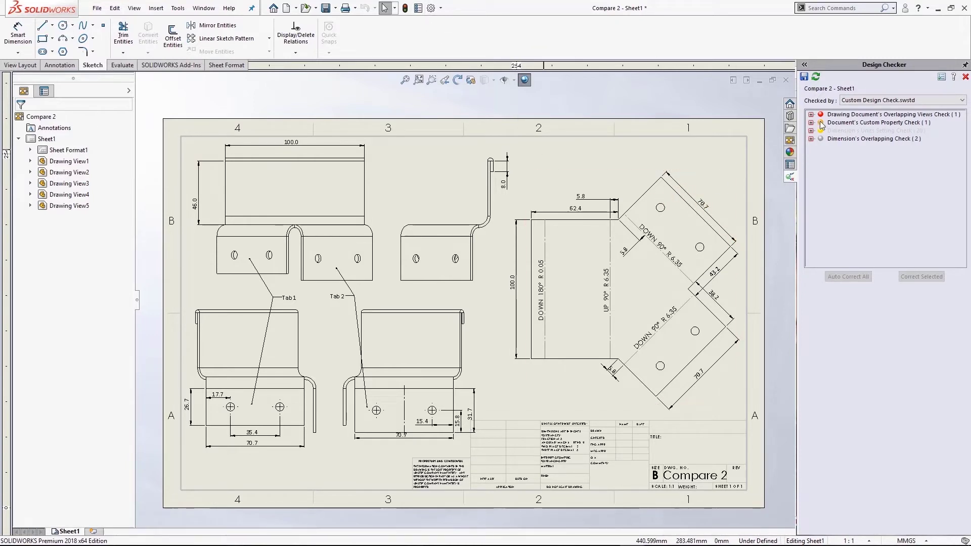
# Review the missing custom property failure, check File Properties and rerun the check
pyautogui.click(840, 123)
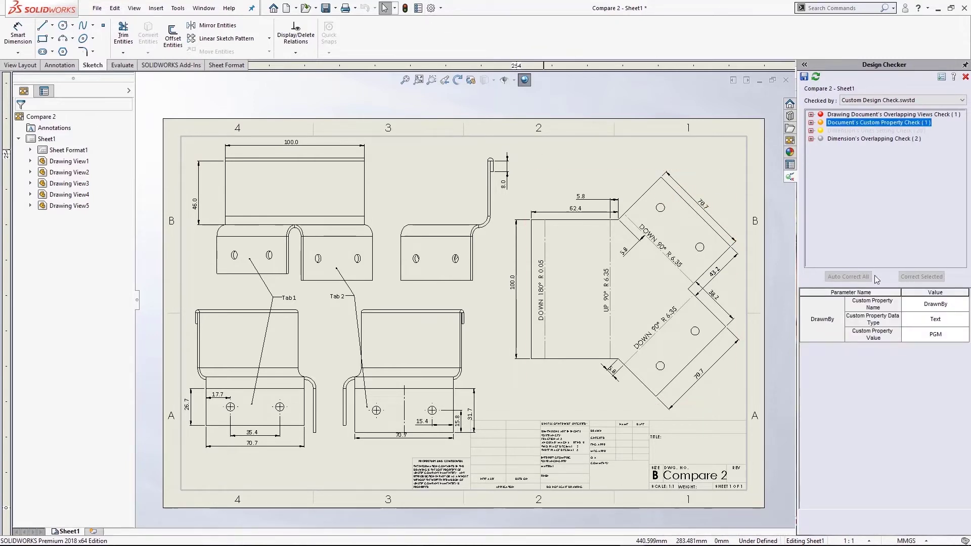
pyautogui.click(418, 8)
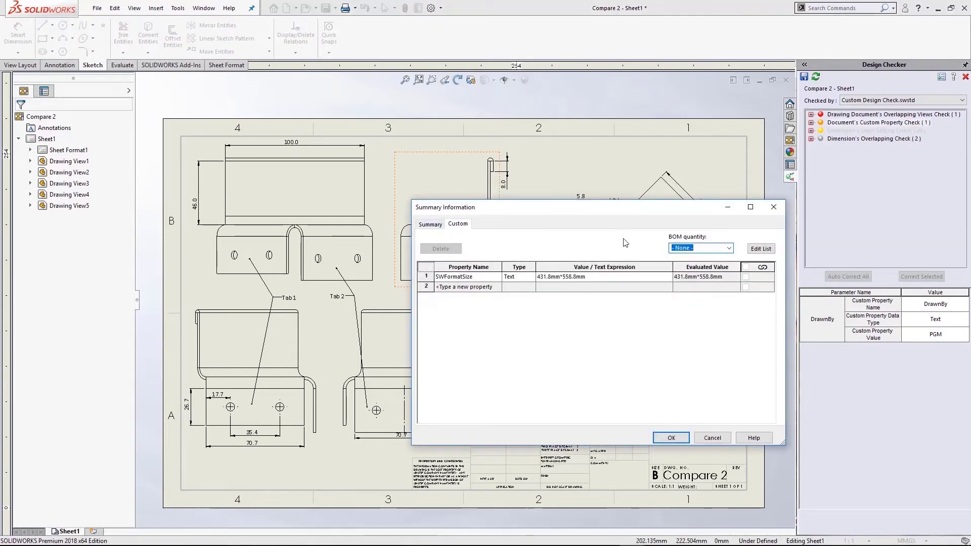
pyautogui.click(774, 207)
pyautogui.click(818, 81)
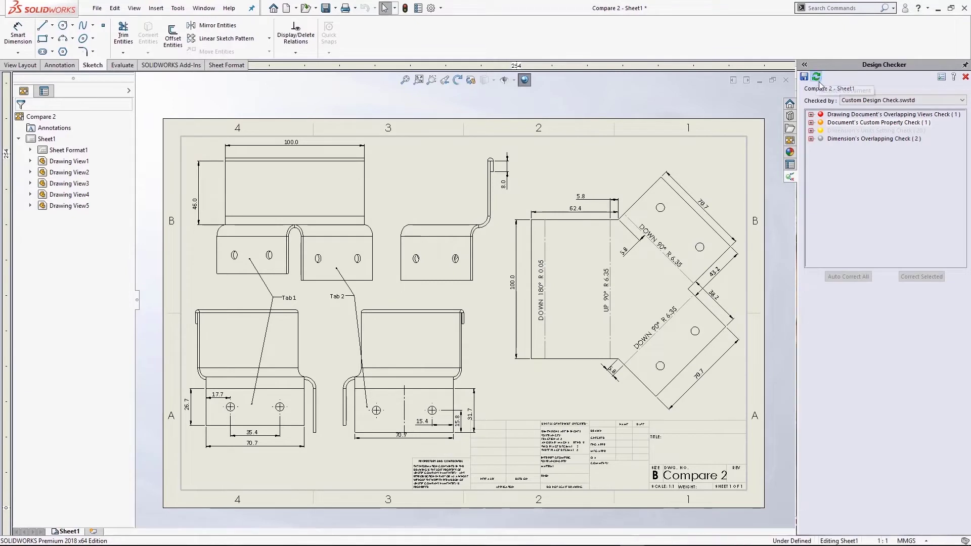
pyautogui.click(851, 123)
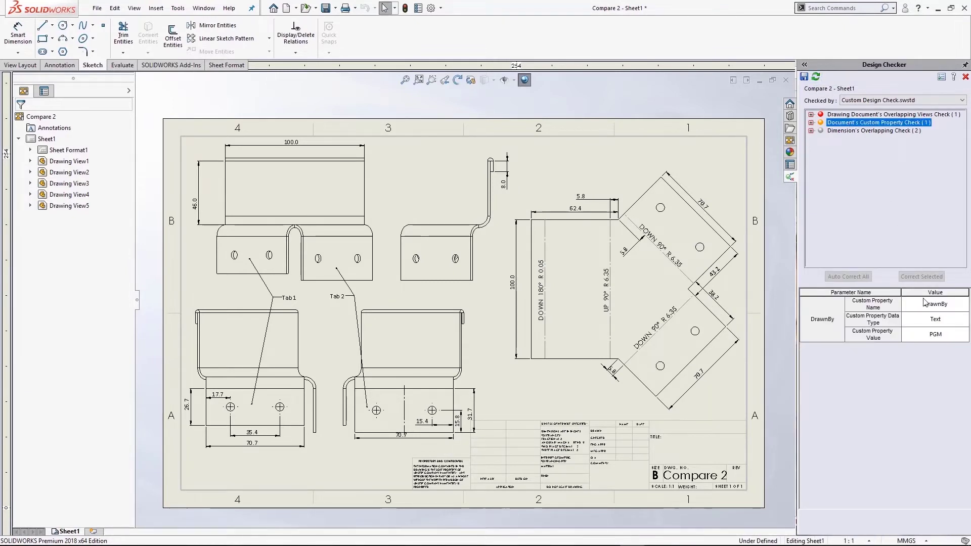
pyautogui.click(936, 335)
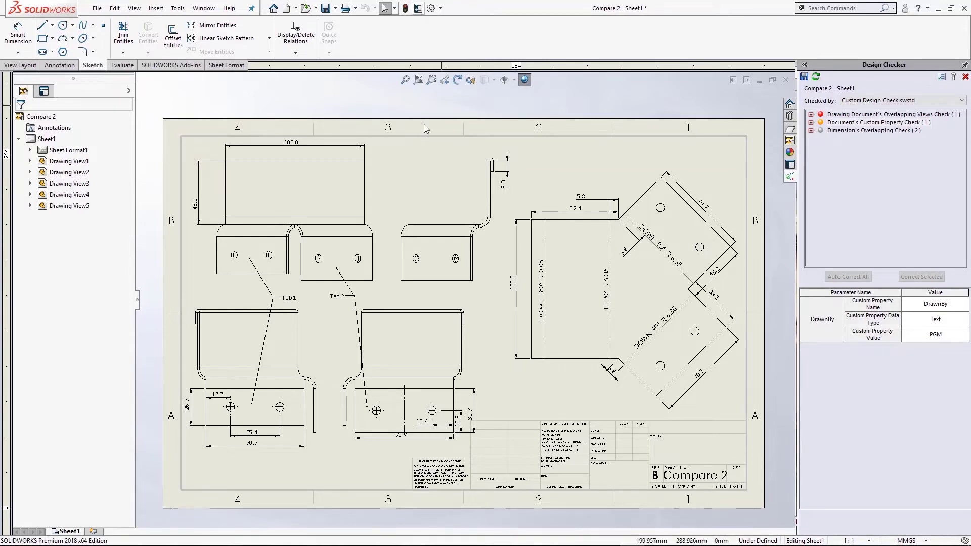
# Add a DrawnBy custom property holding the drafter's initials to the drawing
pyautogui.click(419, 8)
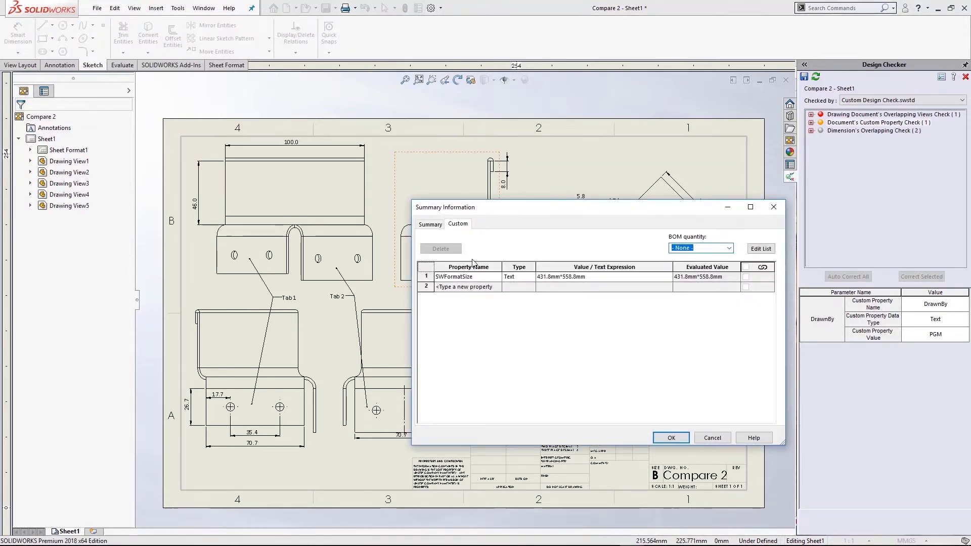
pyautogui.click(490, 287)
pyautogui.click(496, 287)
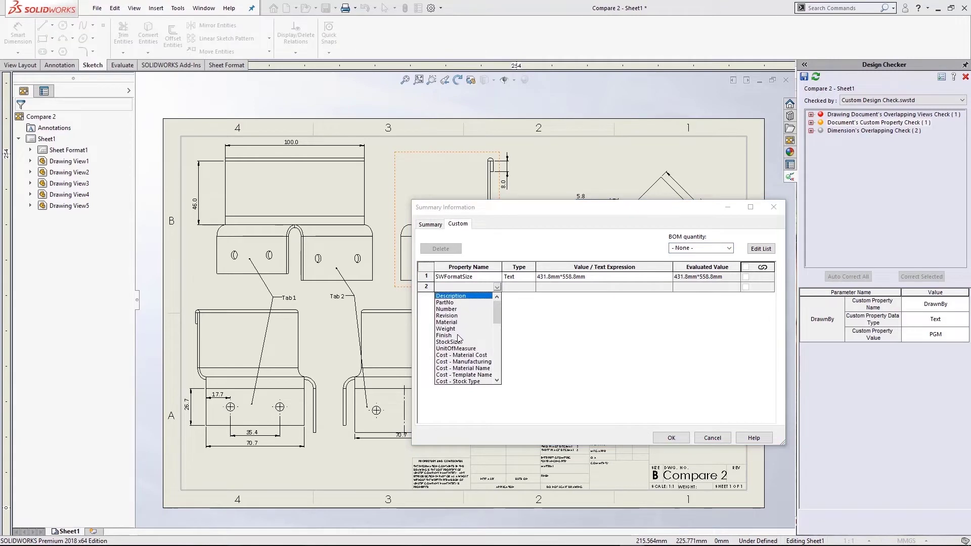
pyautogui.scroll(-4, 458, 335)
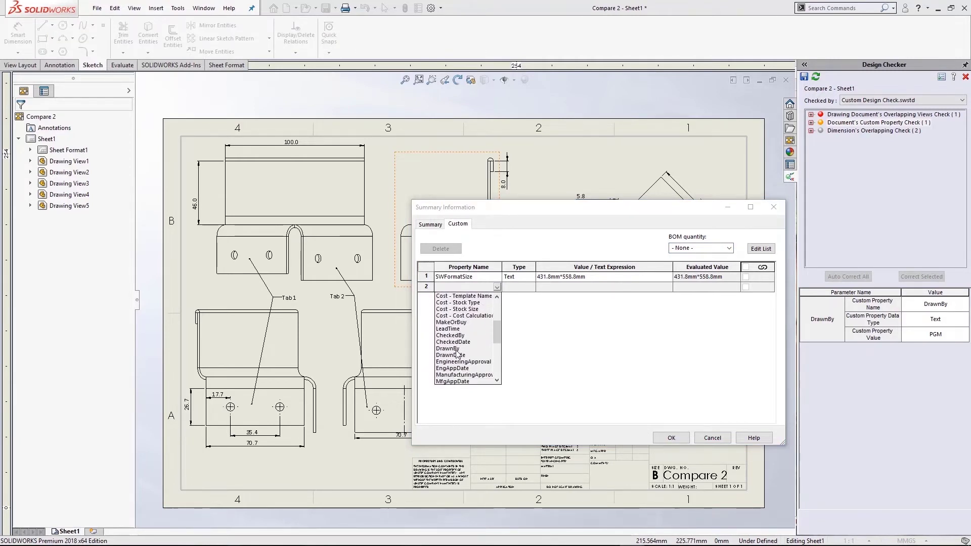
pyautogui.click(448, 348)
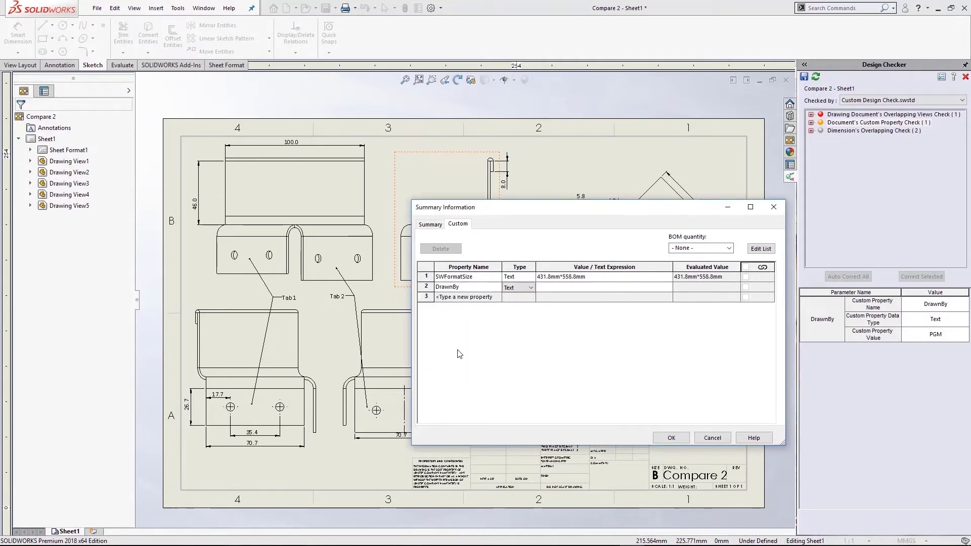
pyautogui.click(568, 287)
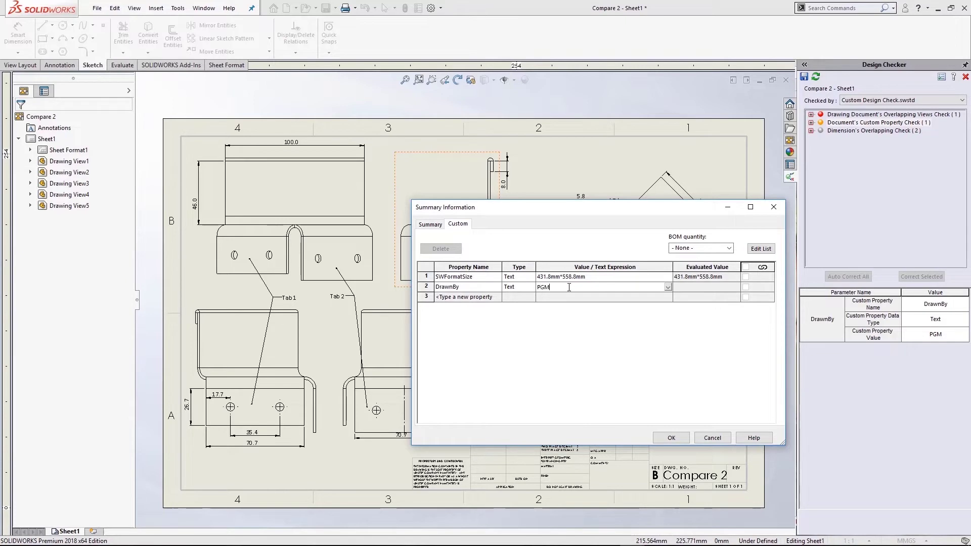
pyautogui.click(670, 438)
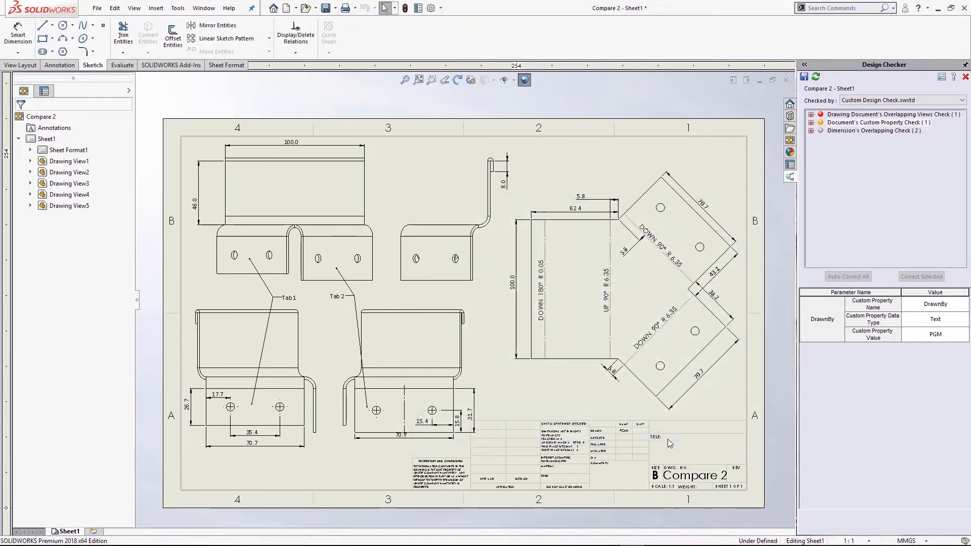
# Rerun the check, review the remaining overlap failures and close Design Checker
pyautogui.click(817, 78)
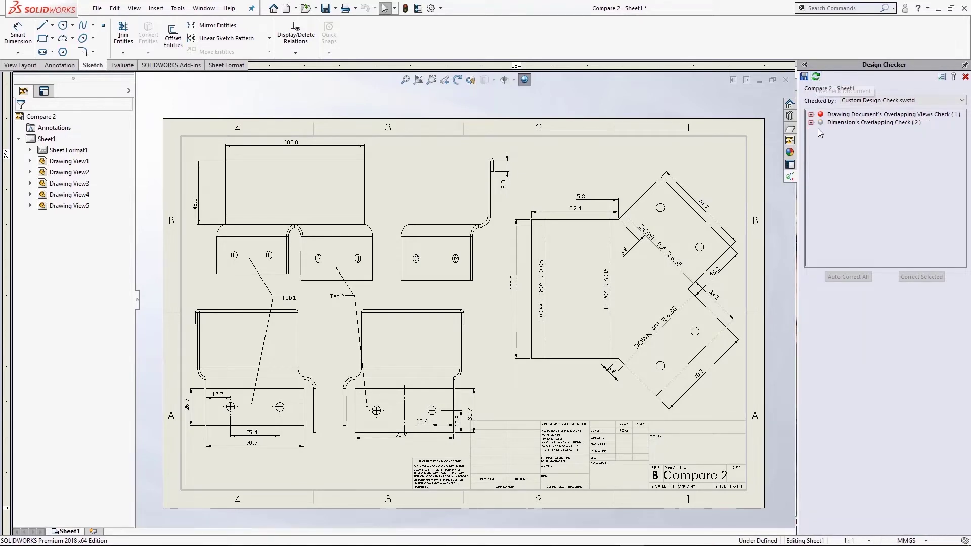
pyautogui.click(854, 123)
pyautogui.click(855, 115)
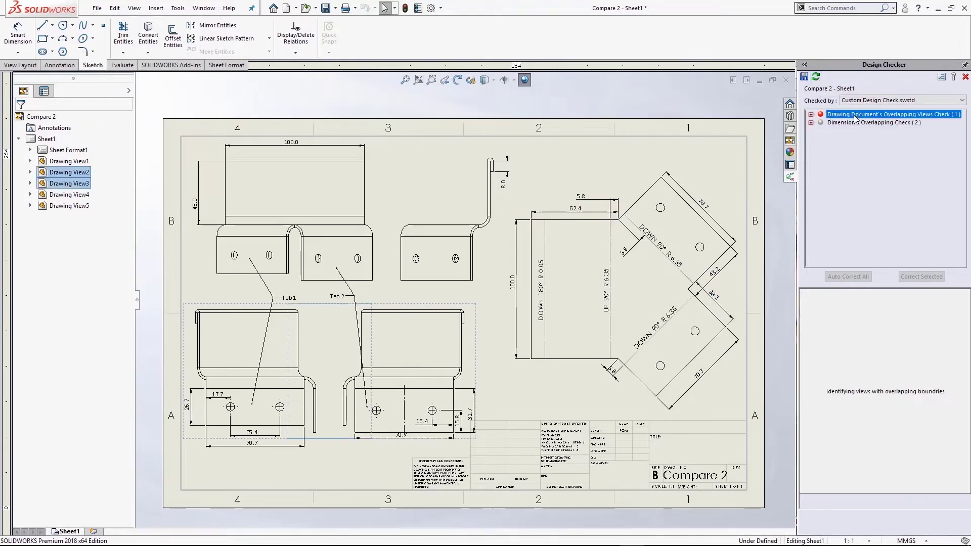
pyautogui.click(672, 126)
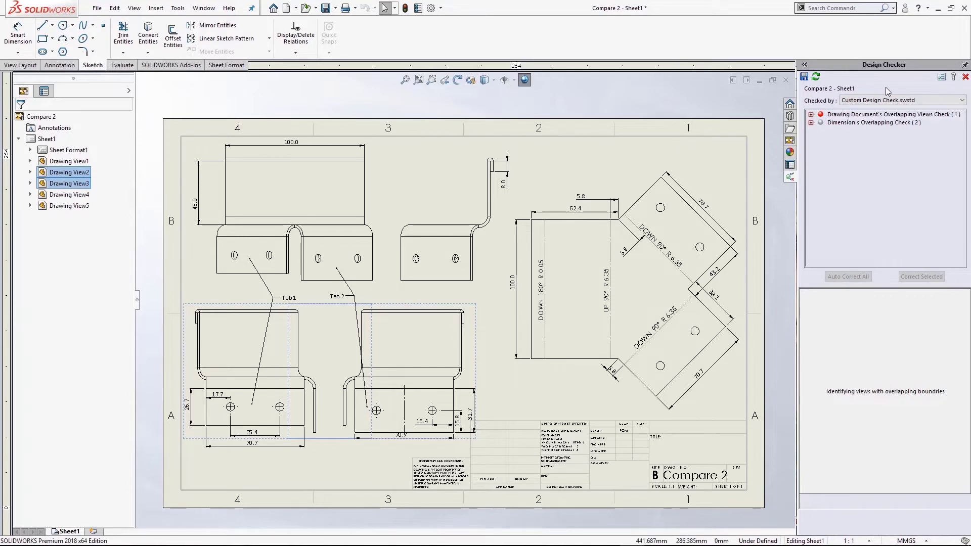
pyautogui.click(965, 76)
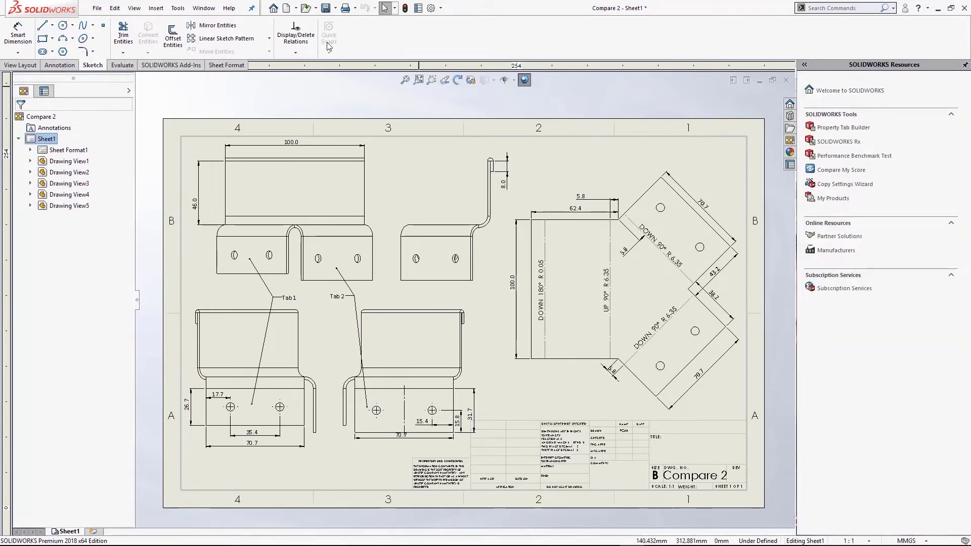
# Open the Idler Arm.SLDDRW drawing
pyautogui.click(306, 8)
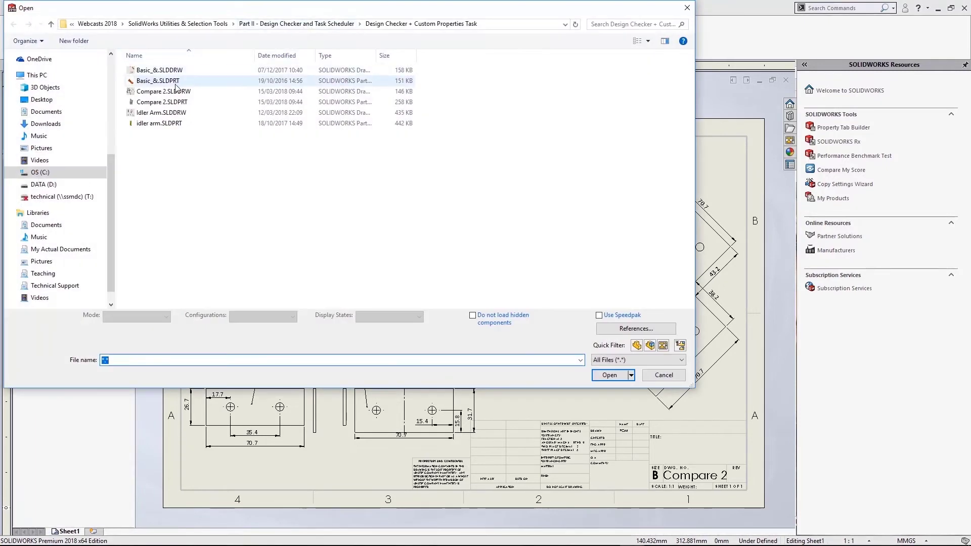
pyautogui.click(161, 112)
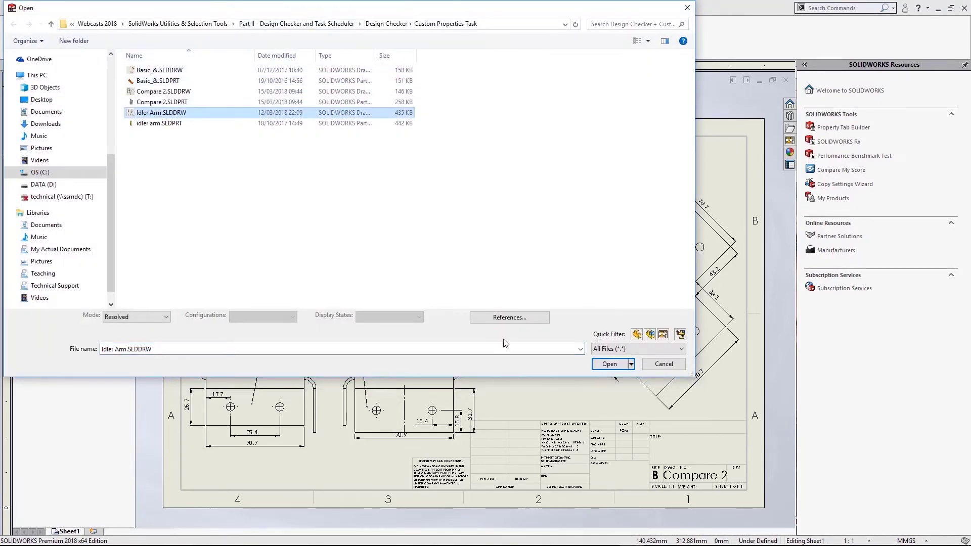
pyautogui.click(608, 364)
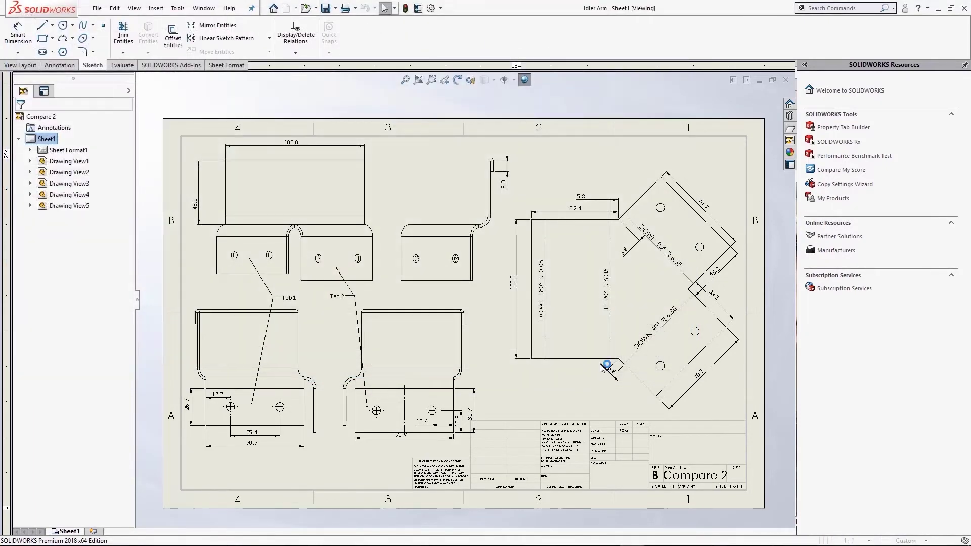
# Start Design Checker's Check Active Document on the Idler Arm drawing
pyautogui.click(178, 8)
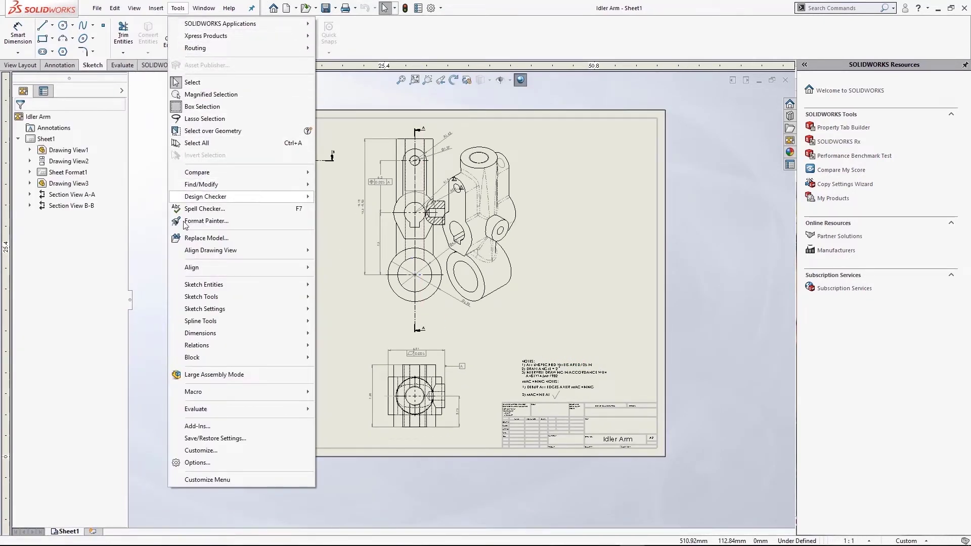
pyautogui.moveTo(208, 196)
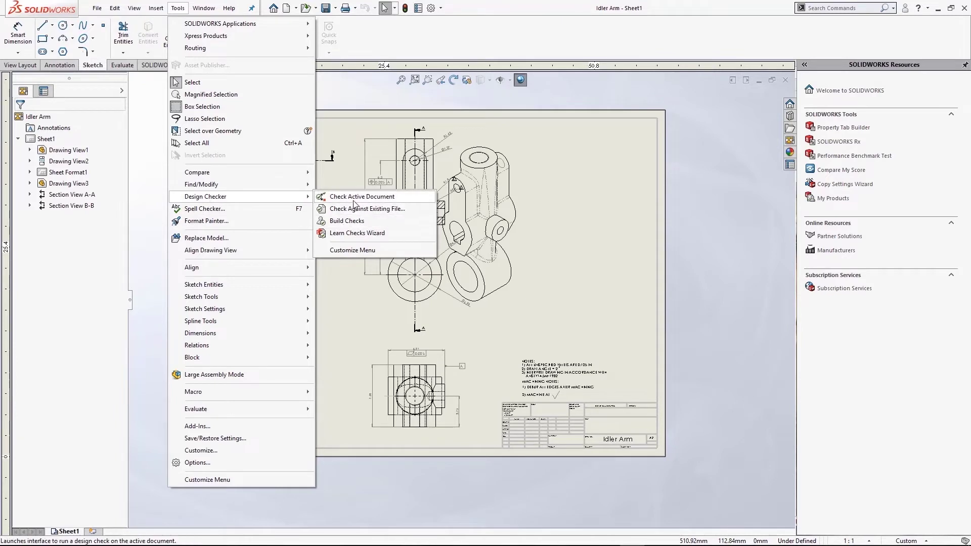
pyautogui.click(377, 194)
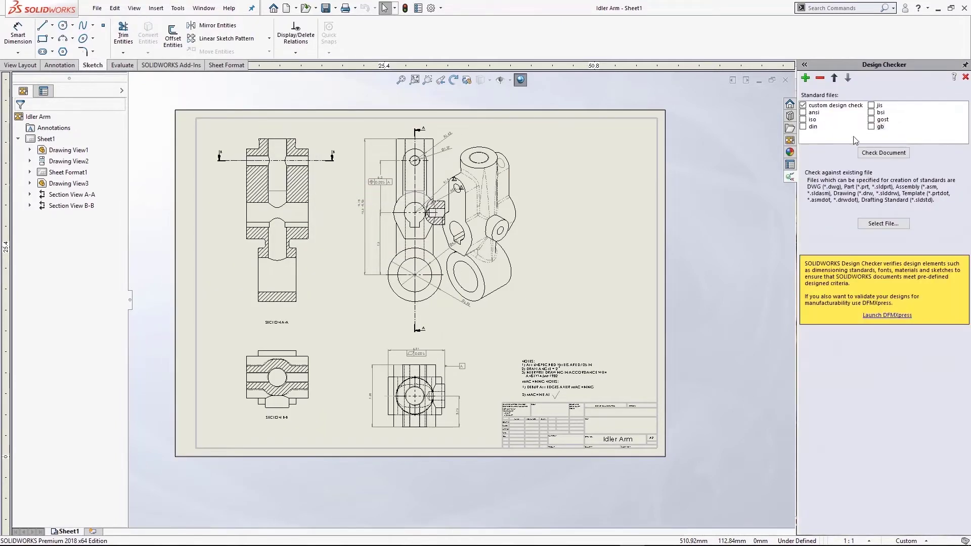
# Run the custom design check and drag the overlapping drawing views apart
pyautogui.click(866, 152)
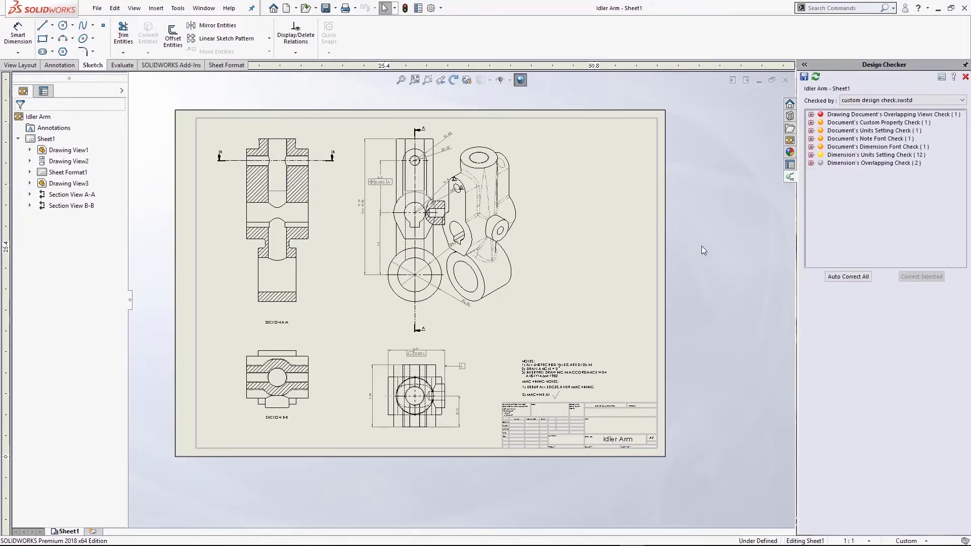
pyautogui.click(811, 115)
pyautogui.click(836, 122)
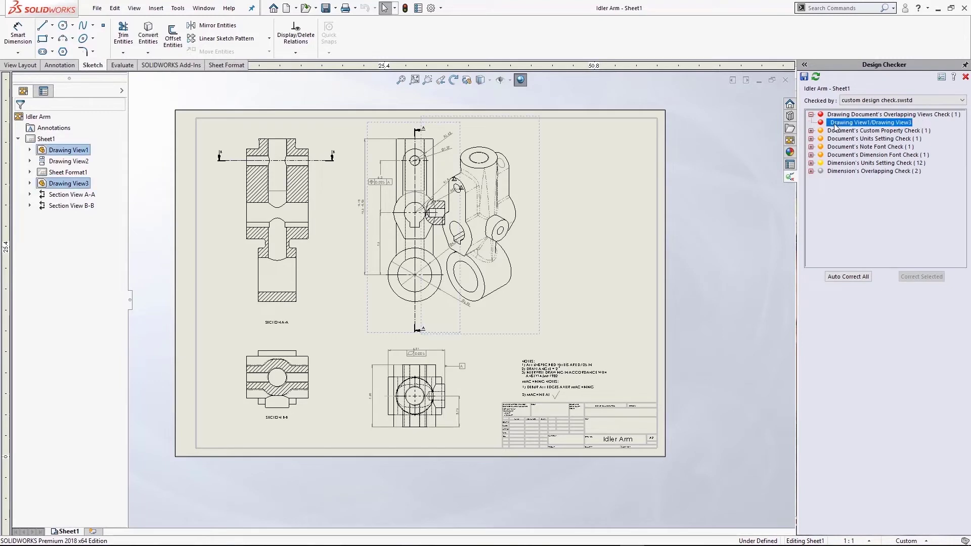
pyautogui.moveTo(428, 286); pyautogui.dragTo(476, 285)
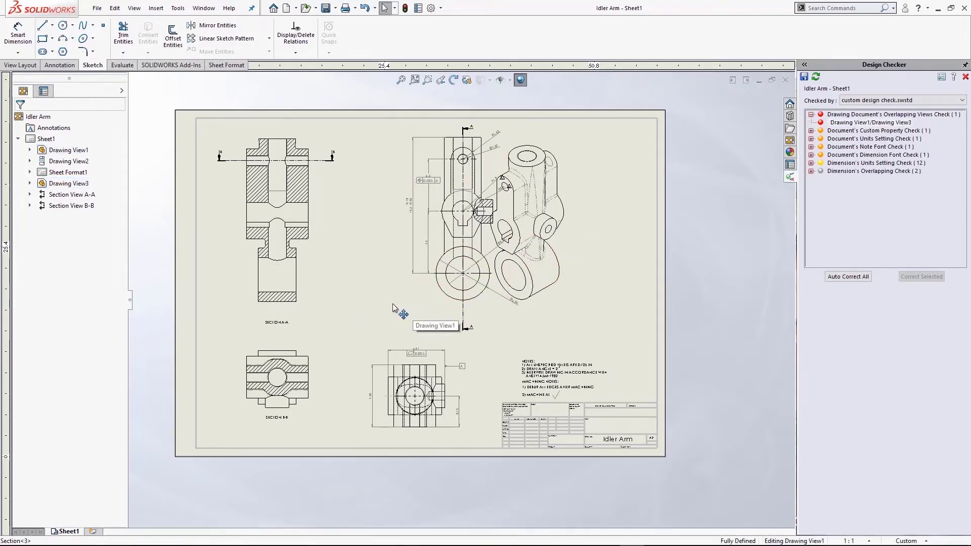
pyautogui.moveTo(387, 304); pyautogui.dragTo(375, 310)
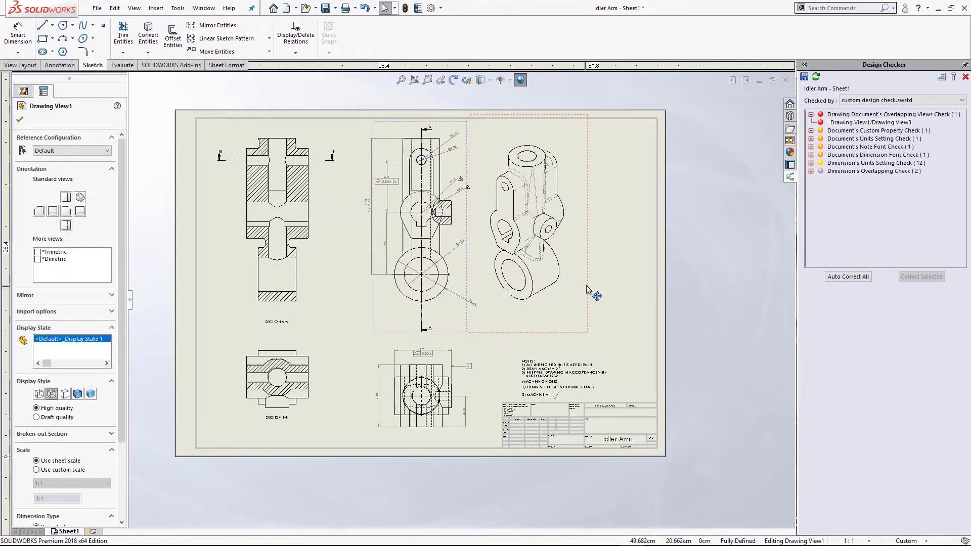
pyautogui.moveTo(608, 283); pyautogui.dragTo(649, 275)
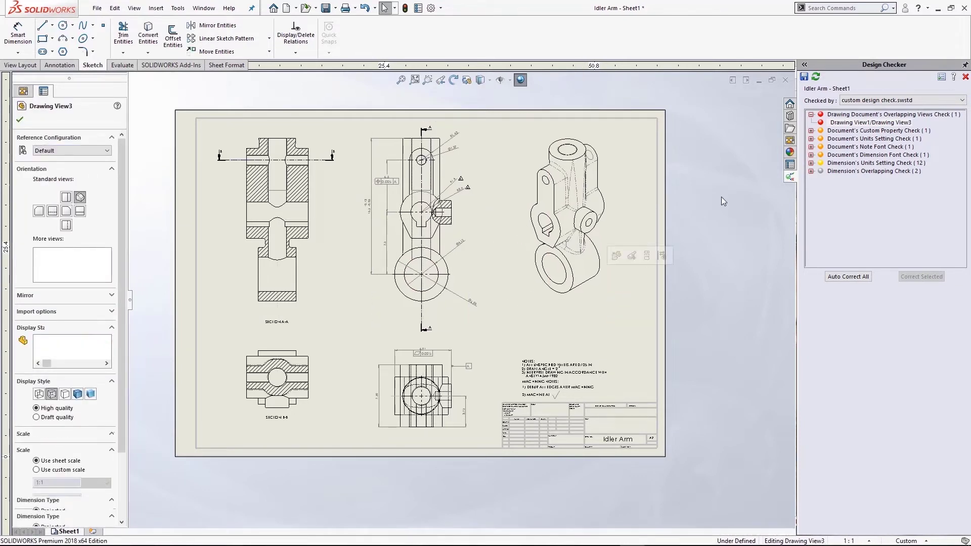
# Re-run the check and expand the custom property, units, note font and dimension failures
pyautogui.click(817, 78)
pyautogui.click(812, 115)
pyautogui.click(812, 131)
pyautogui.click(841, 139)
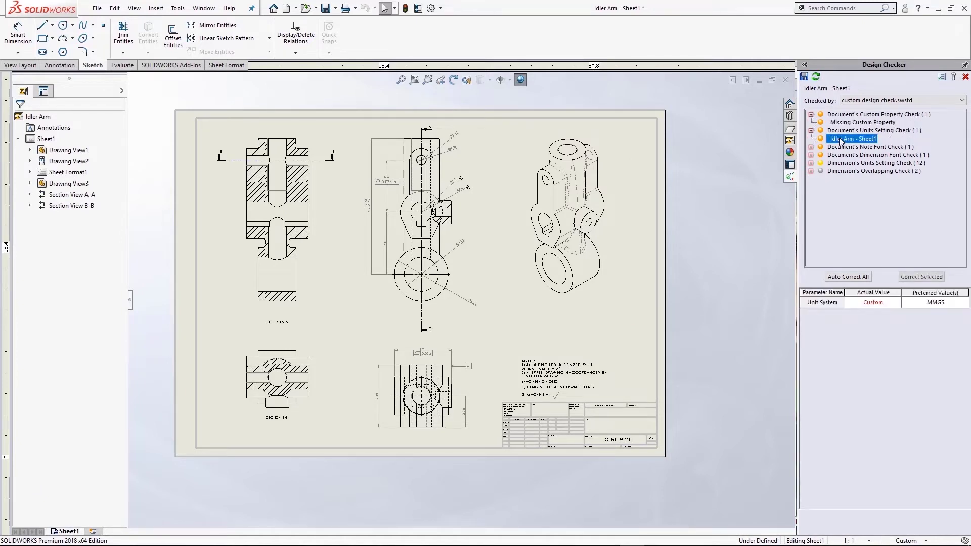
pyautogui.click(811, 147)
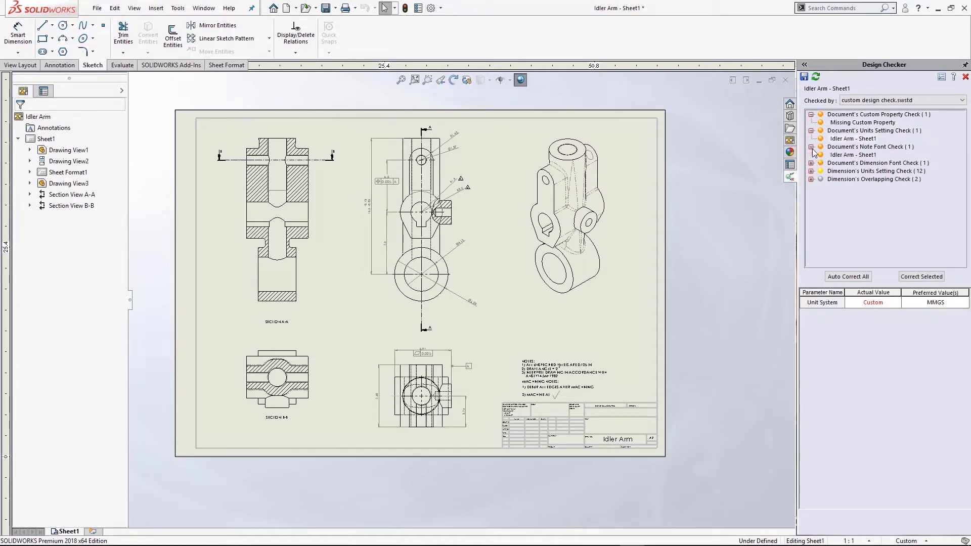
pyautogui.click(830, 155)
pyautogui.click(811, 163)
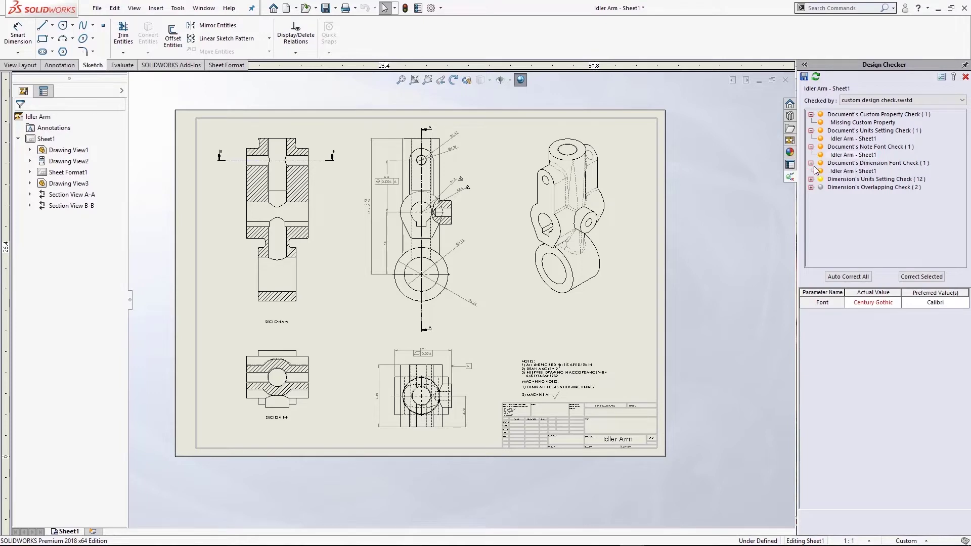
pyautogui.click(840, 171)
pyautogui.doubleClick(839, 179)
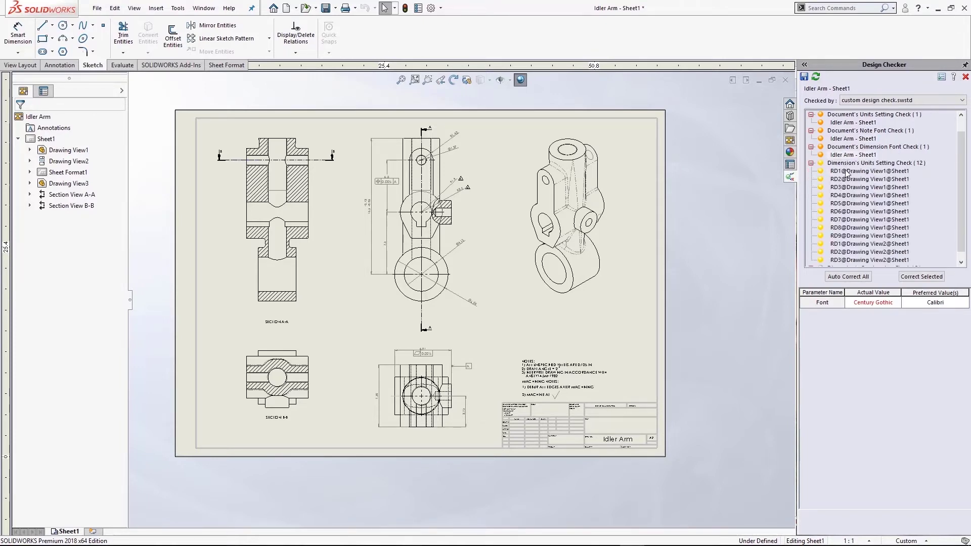
# Auto-correct all failures, inspect the remaining overlapping dimensions, then close Idler Arm without saving
pyautogui.click(868, 279)
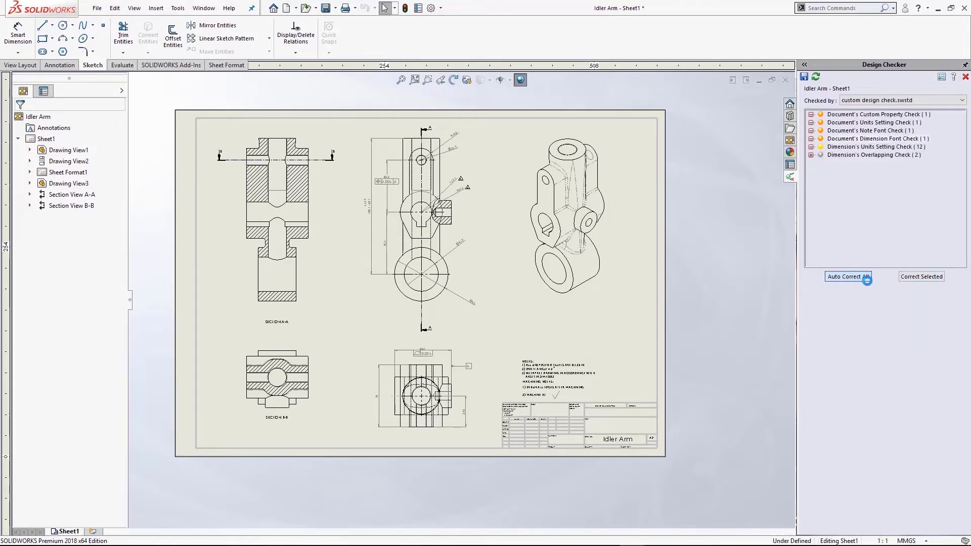
pyautogui.click(811, 122)
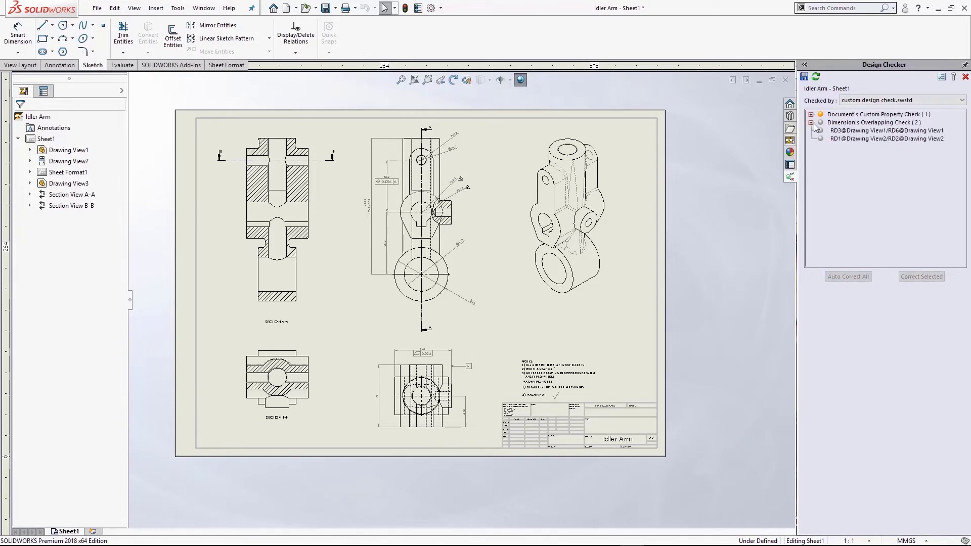
pyautogui.click(843, 132)
pyautogui.click(843, 138)
pyautogui.click(847, 133)
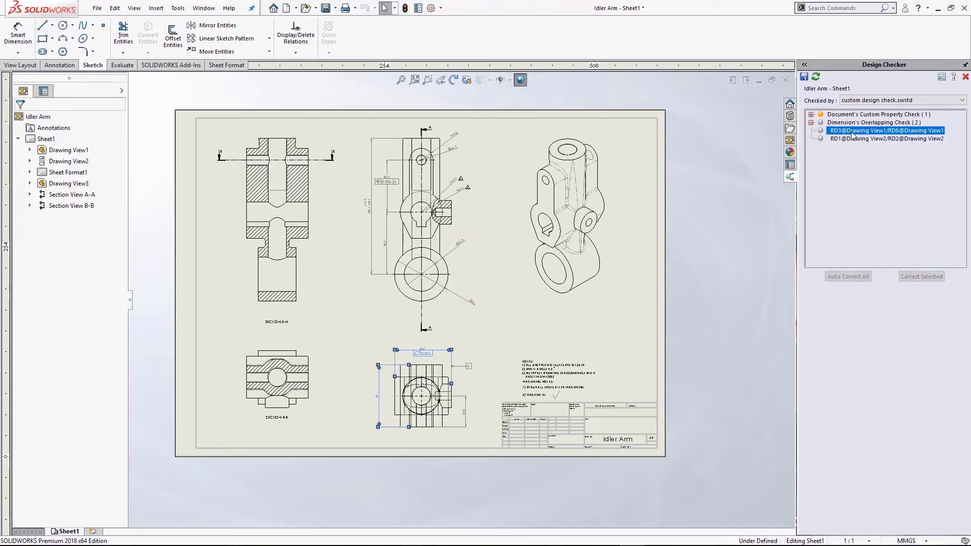
pyautogui.click(669, 338)
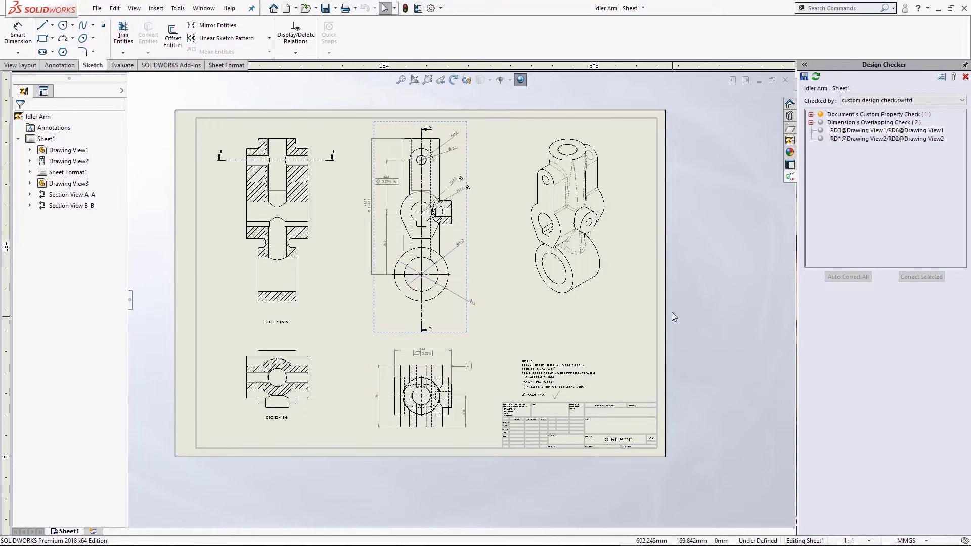
pyautogui.click(791, 81)
pyautogui.press('Escape')
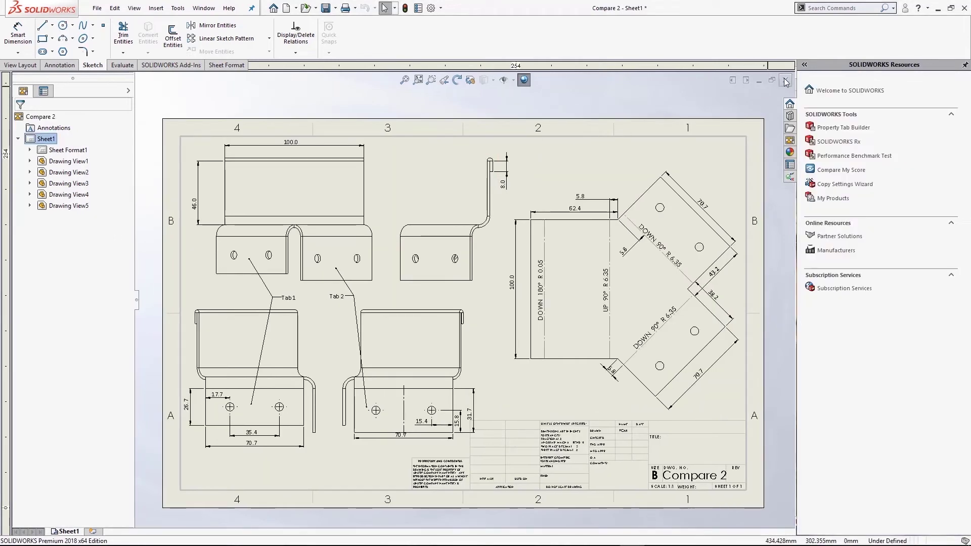
# Close Compare 2 and open the Basic_&.SLDDRW drawing
pyautogui.click(440, 296)
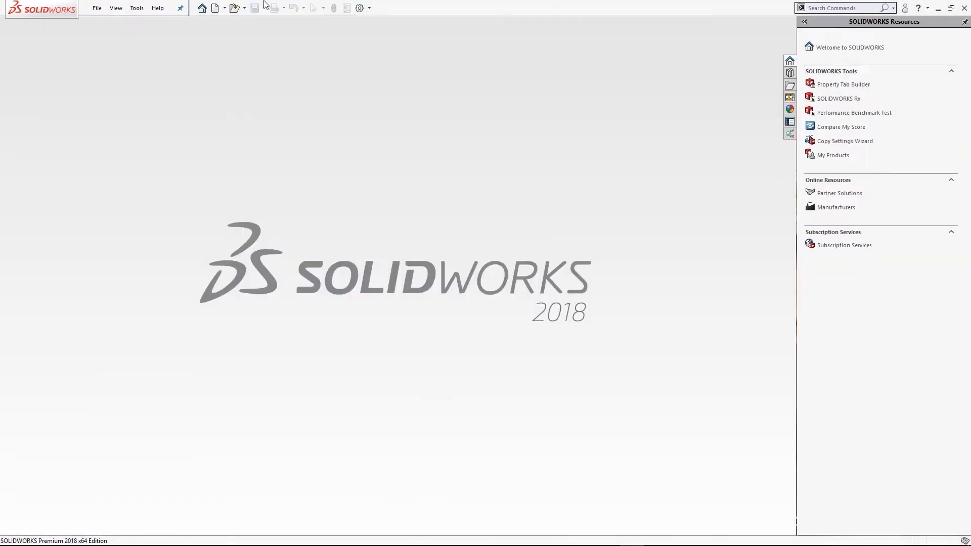
pyautogui.click(236, 8)
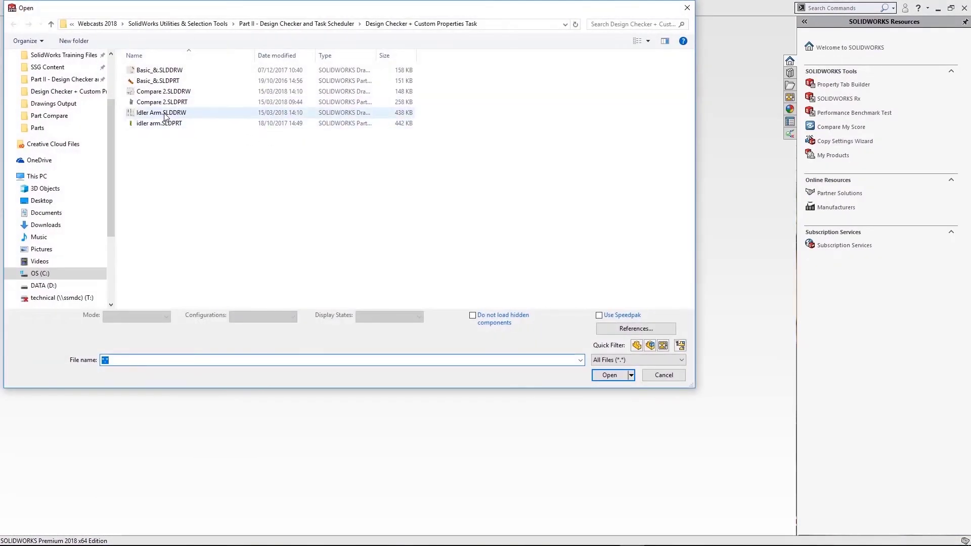
pyautogui.click(160, 71)
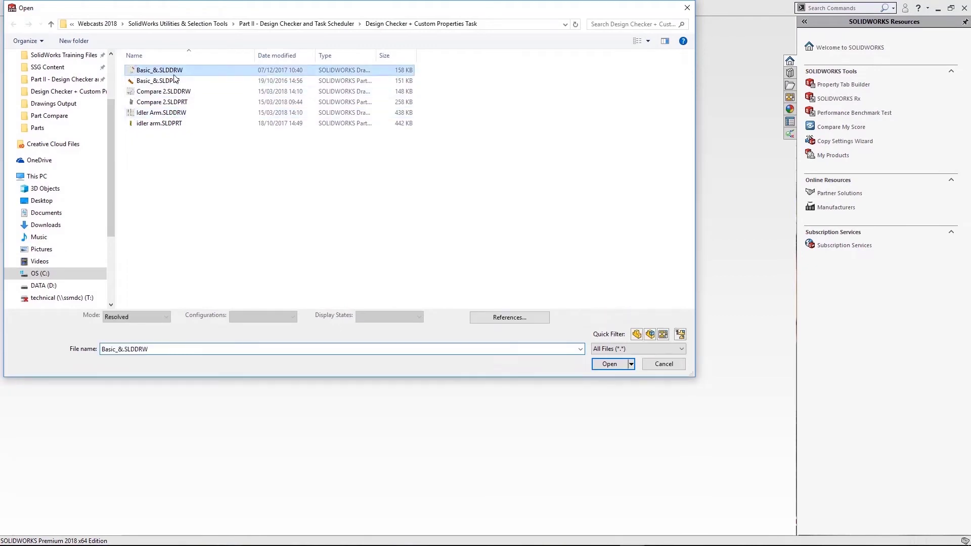
pyautogui.click(602, 365)
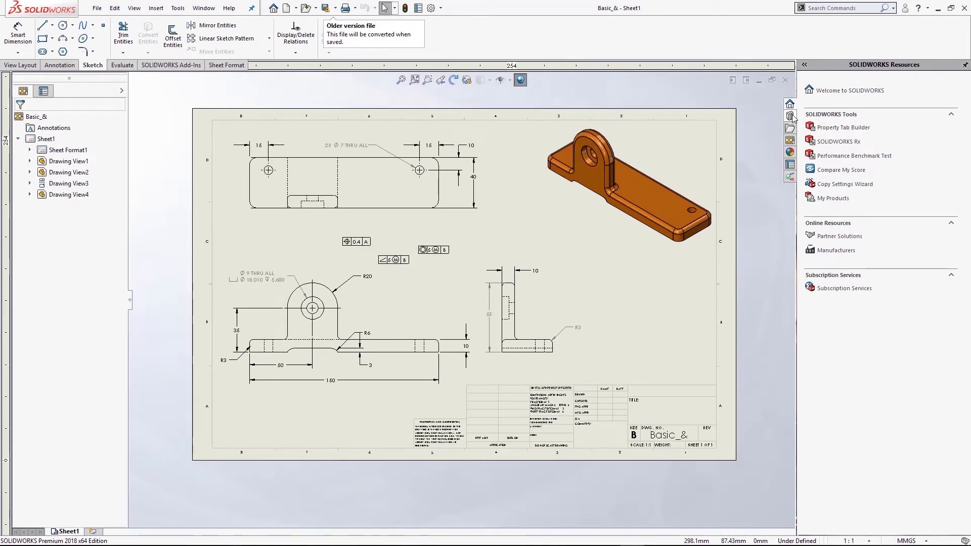
# Check Basic_& against the custom standard, auto-correct all, and expand the remaining failures
pyautogui.click(790, 177)
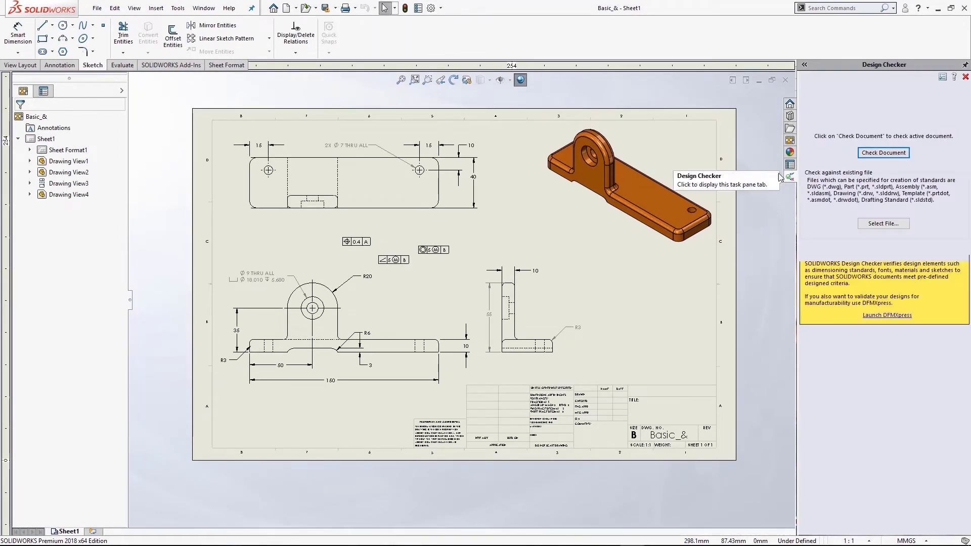
pyautogui.click(877, 153)
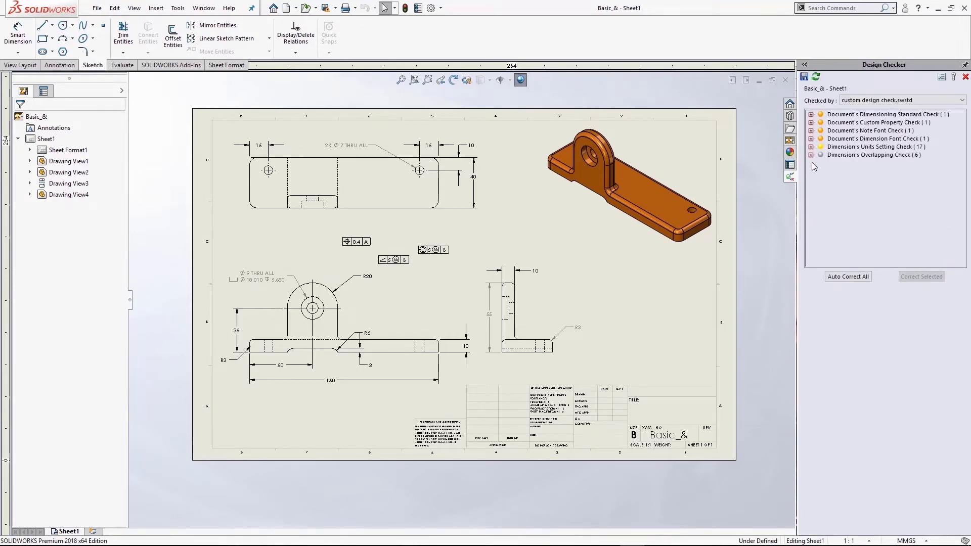
pyautogui.click(858, 278)
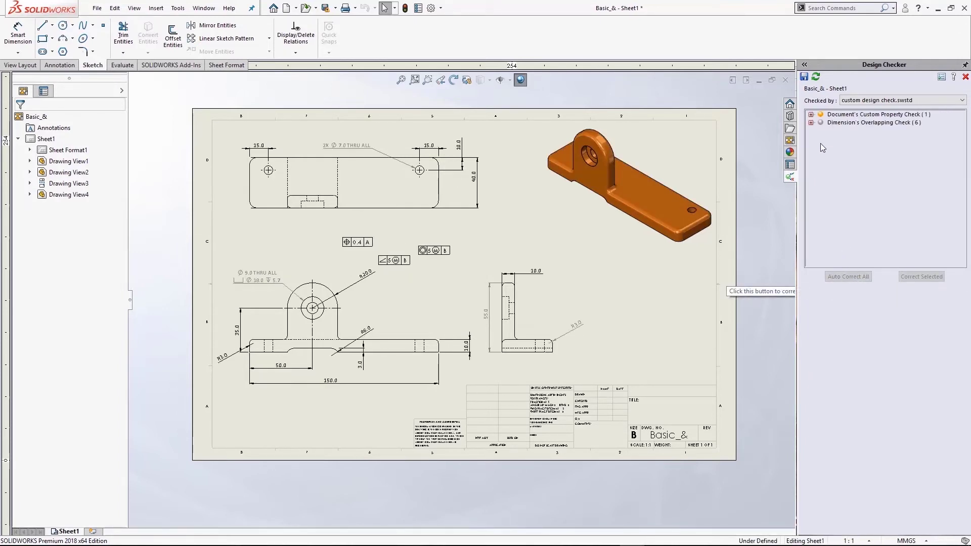
pyautogui.click(811, 115)
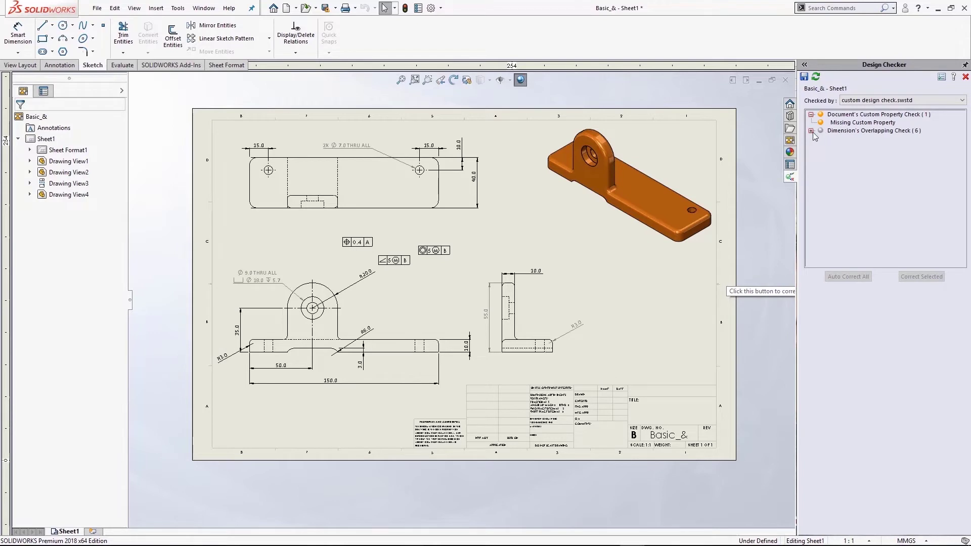
pyautogui.click(812, 131)
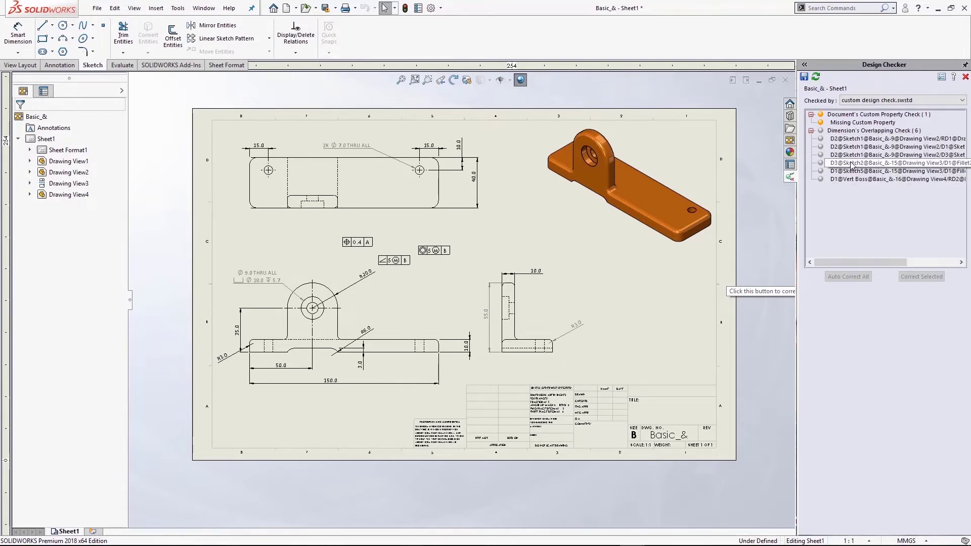
pyautogui.click(682, 300)
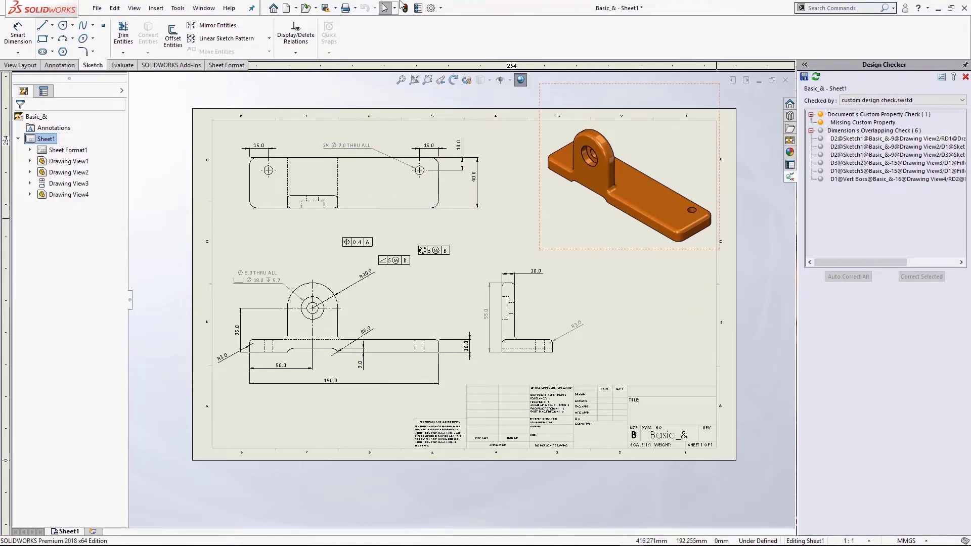
# Save all documents, then save the drawing as a .drwdot template in the Part II folder
pyautogui.click(326, 8)
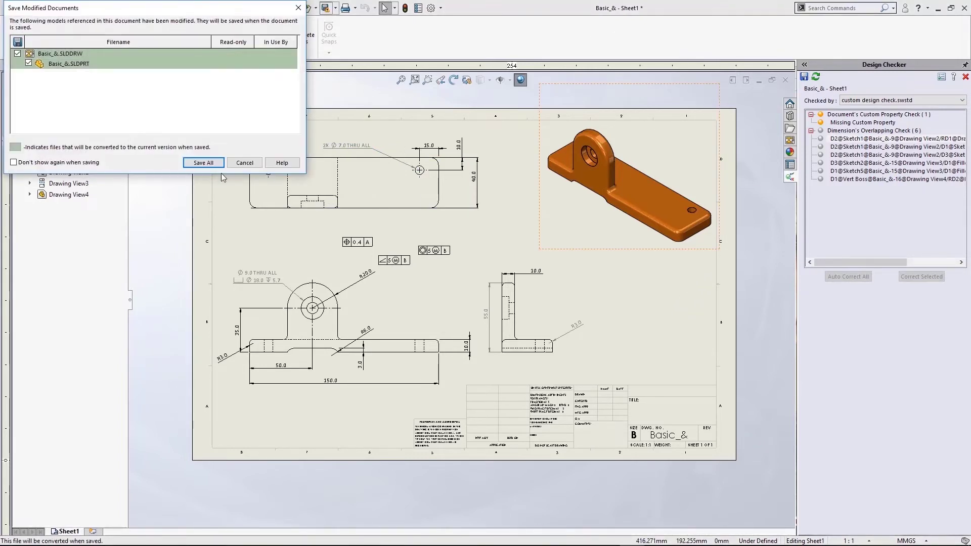
pyautogui.click(203, 162)
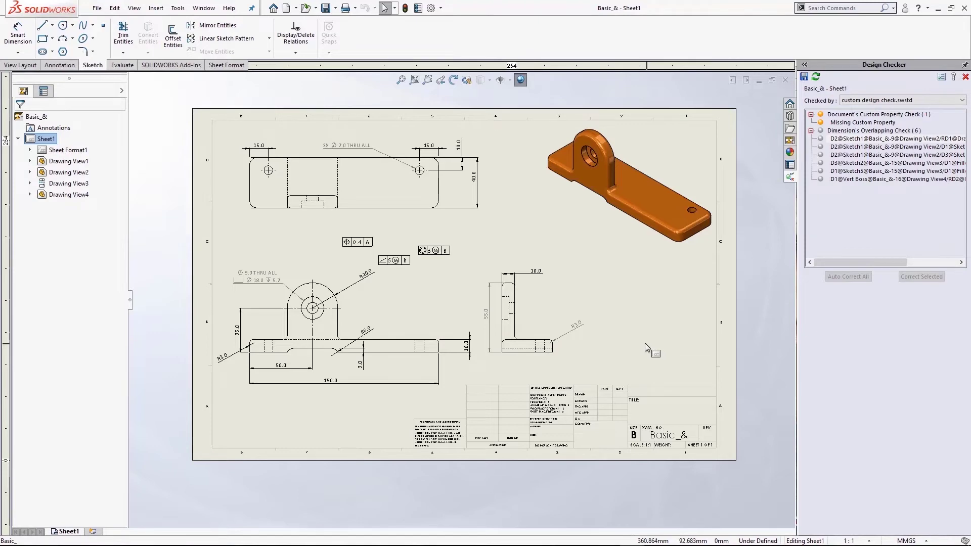
pyautogui.click(336, 9)
pyautogui.click(339, 26)
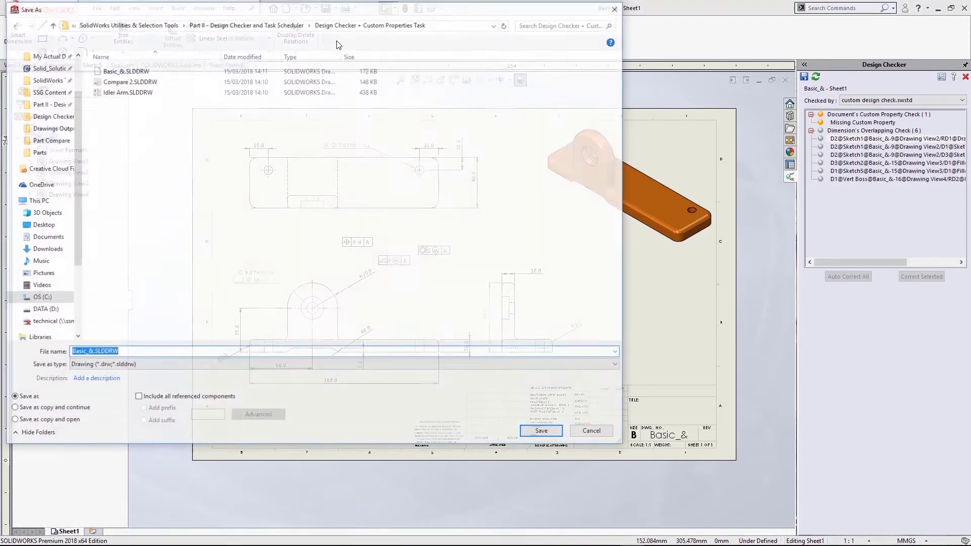
pyautogui.click(275, 363)
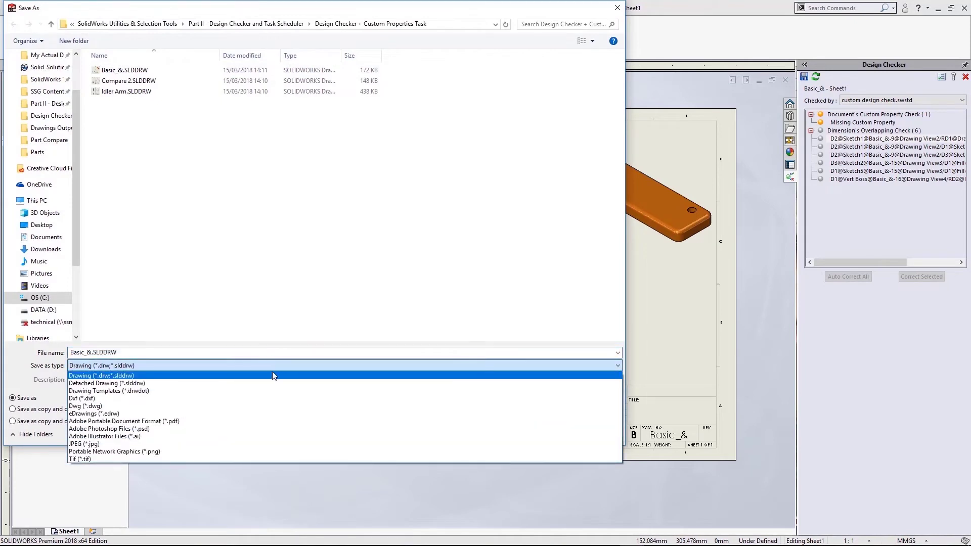
pyautogui.click(268, 390)
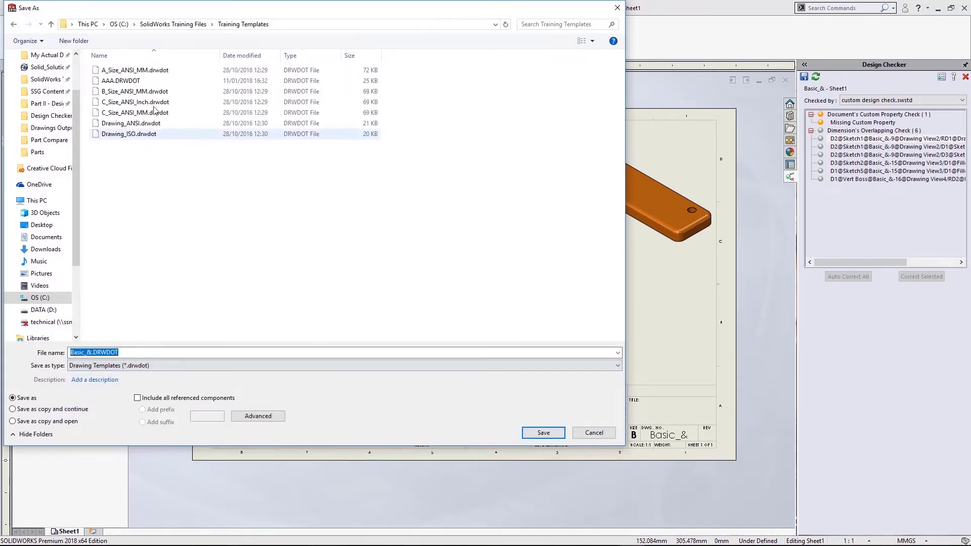
pyautogui.click(47, 80)
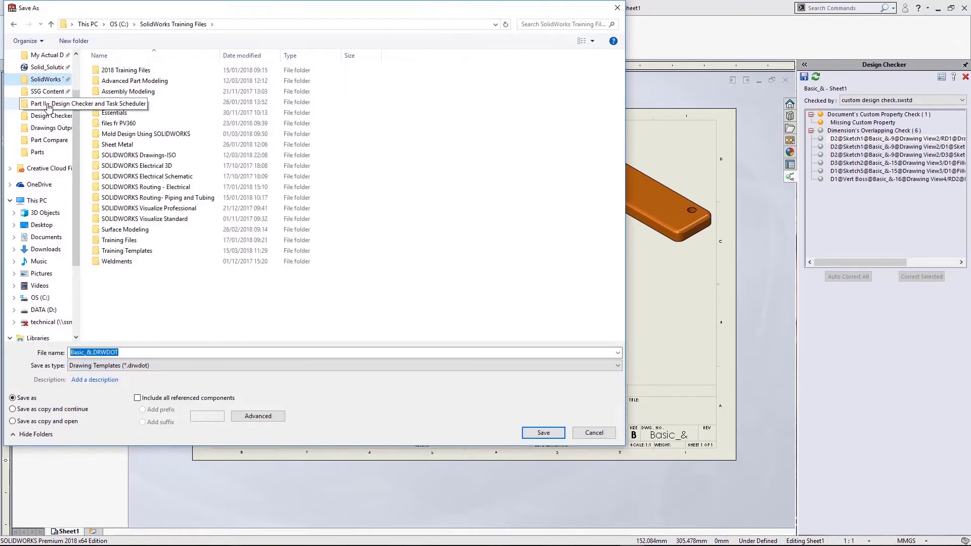
pyautogui.click(47, 103)
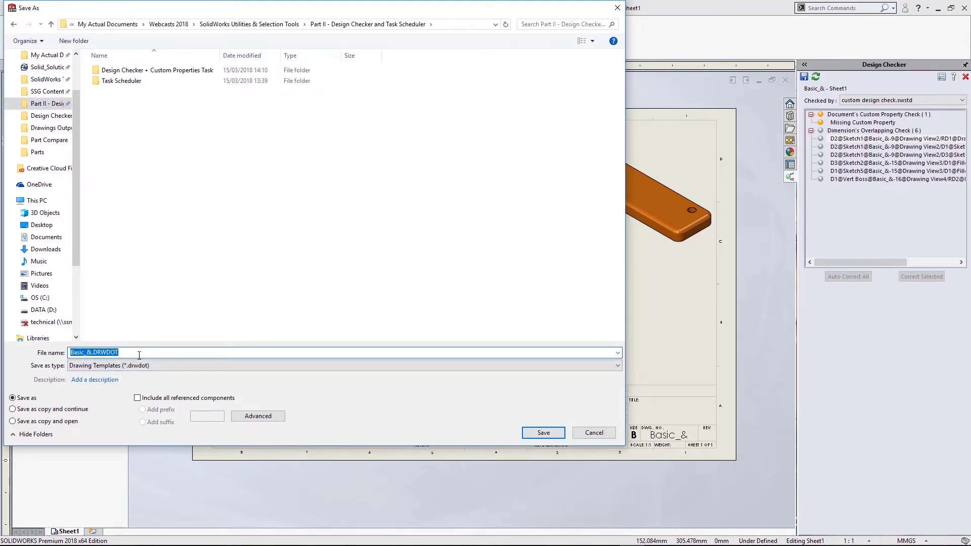
pyautogui.write('S')
pyautogui.click(532, 434)
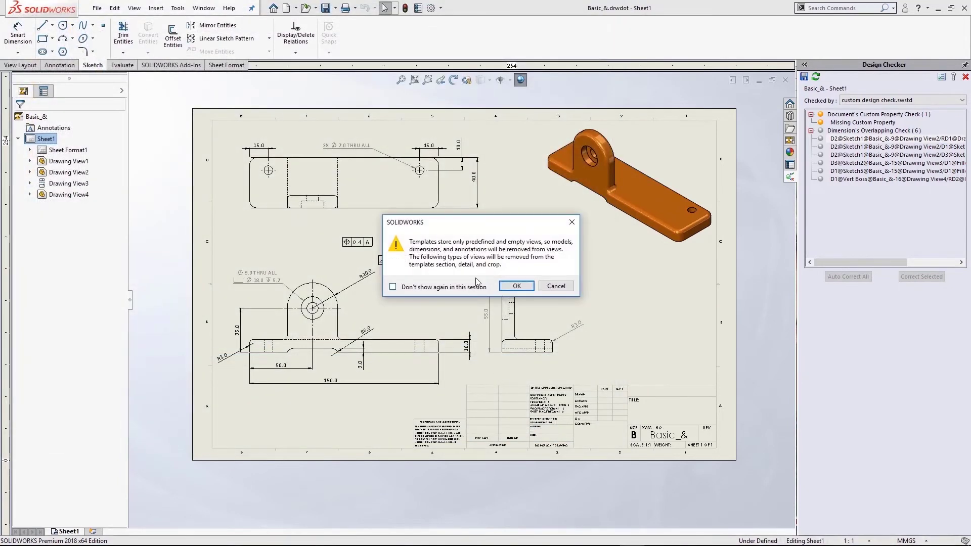
# Accept the empty-views warning and delete the two geometric tolerance frames
pyautogui.click(516, 286)
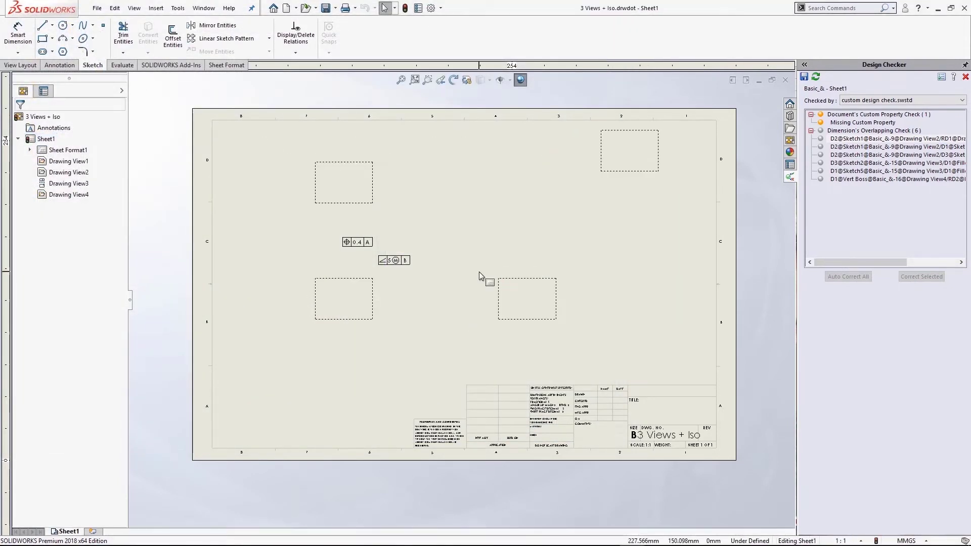
pyautogui.moveTo(331, 225); pyautogui.dragTo(425, 272)
pyautogui.press('Delete')
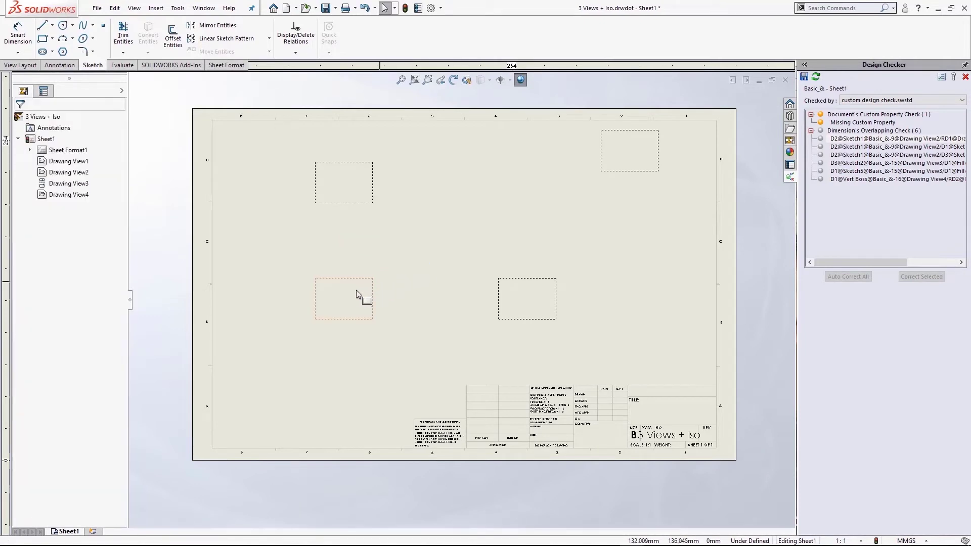
# Reposition the four empty view boxes and set the display style of the two lower views
pyautogui.moveTo(354, 295); pyautogui.dragTo(332, 316)
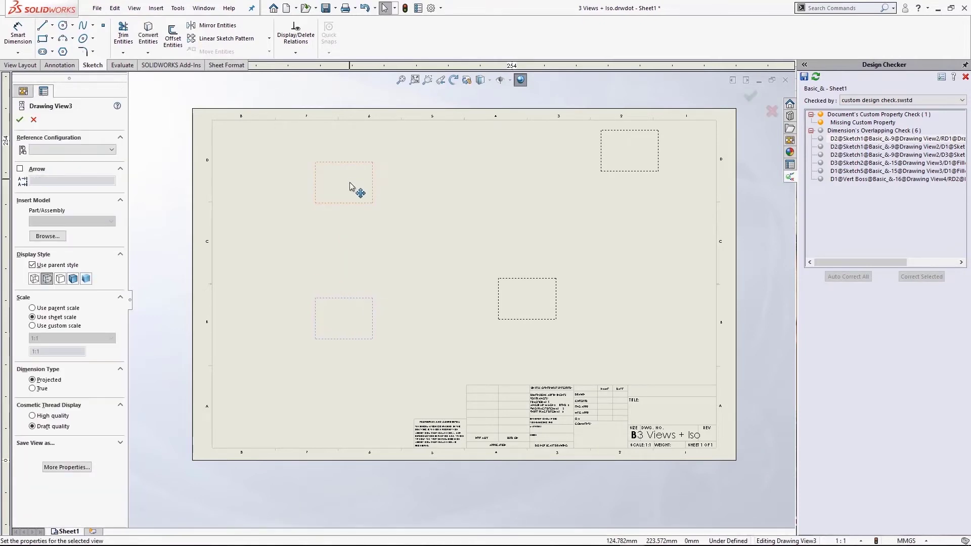
pyautogui.moveTo(349, 190); pyautogui.dragTo(343, 211)
pyautogui.click(525, 317)
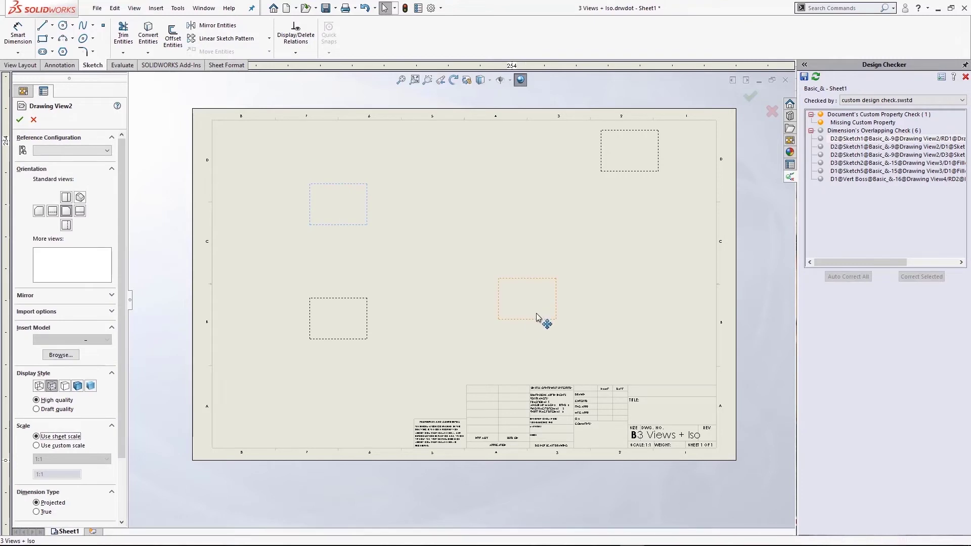
pyautogui.moveTo(539, 321); pyautogui.dragTo(561, 337)
pyautogui.moveTo(623, 164); pyautogui.dragTo(604, 191)
pyautogui.click(273, 149)
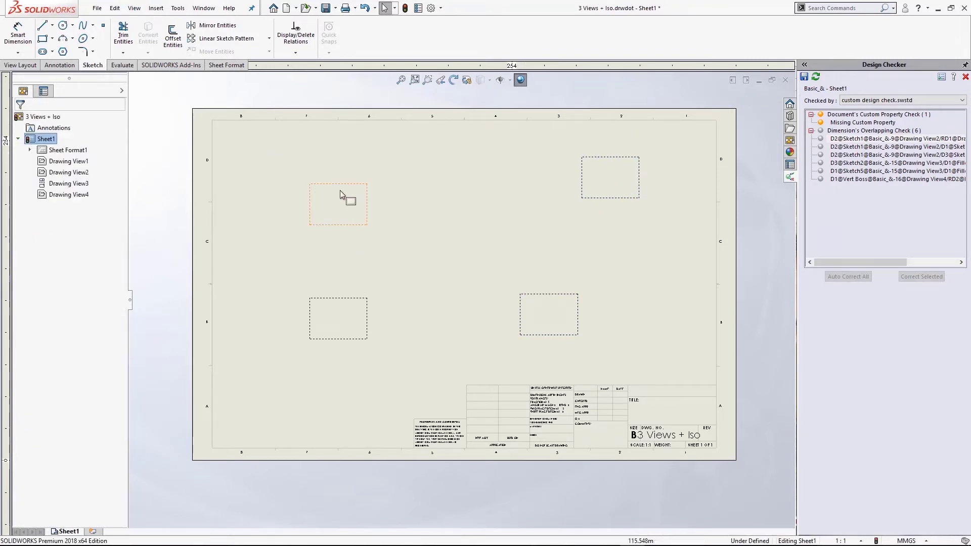
pyautogui.click(338, 321)
pyautogui.keyDown('ctrl'); pyautogui.click(533, 316); pyautogui.keyUp('ctrl')
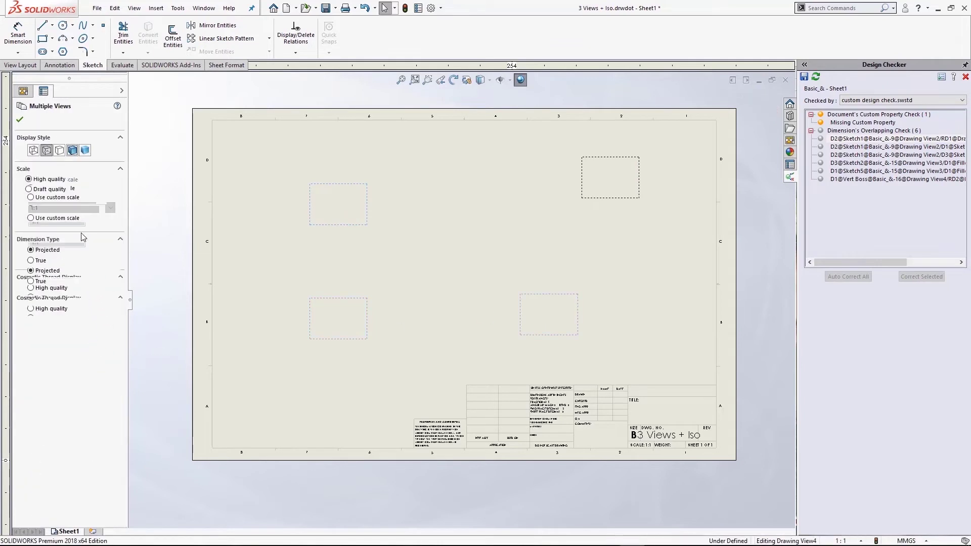
pyautogui.click(59, 151)
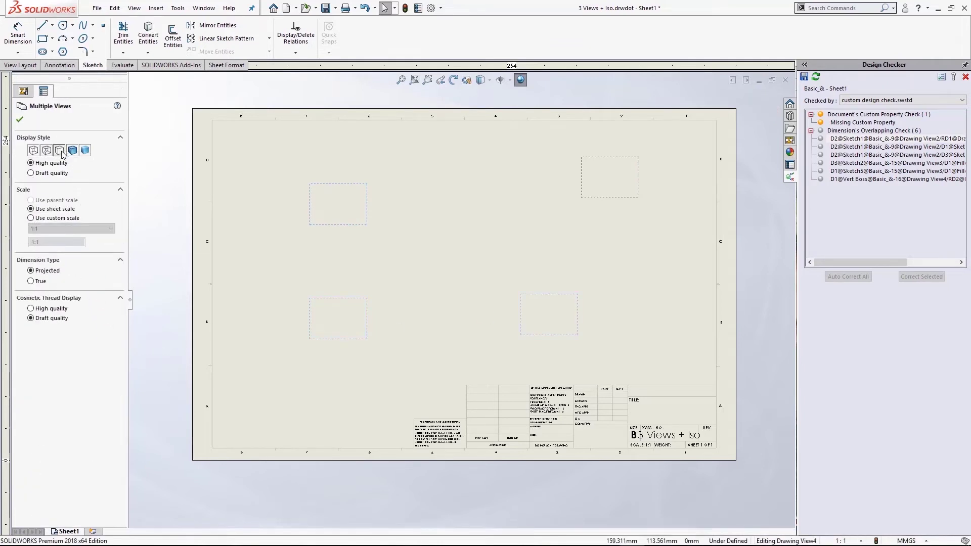
pyautogui.click(271, 359)
# Save the template over the existing 3 Views + Iso file
pyautogui.click(355, 8)
pyautogui.click(335, 8)
pyautogui.click(338, 33)
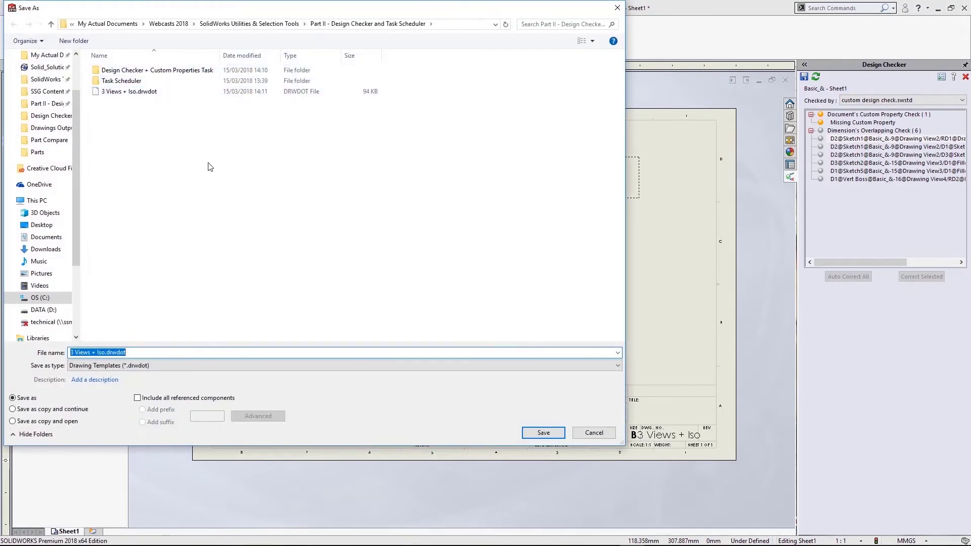
pyautogui.click(167, 94)
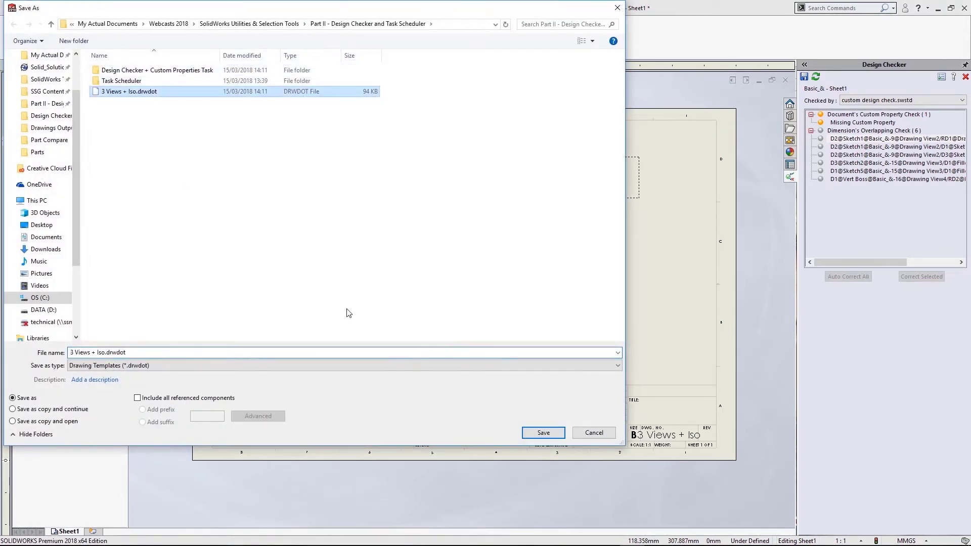
pyautogui.click(531, 434)
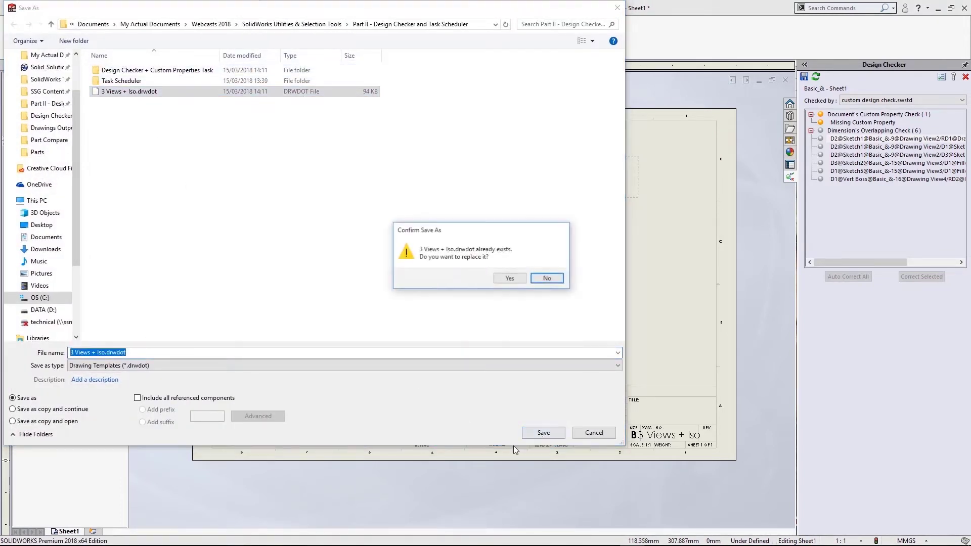
pyautogui.click(510, 277)
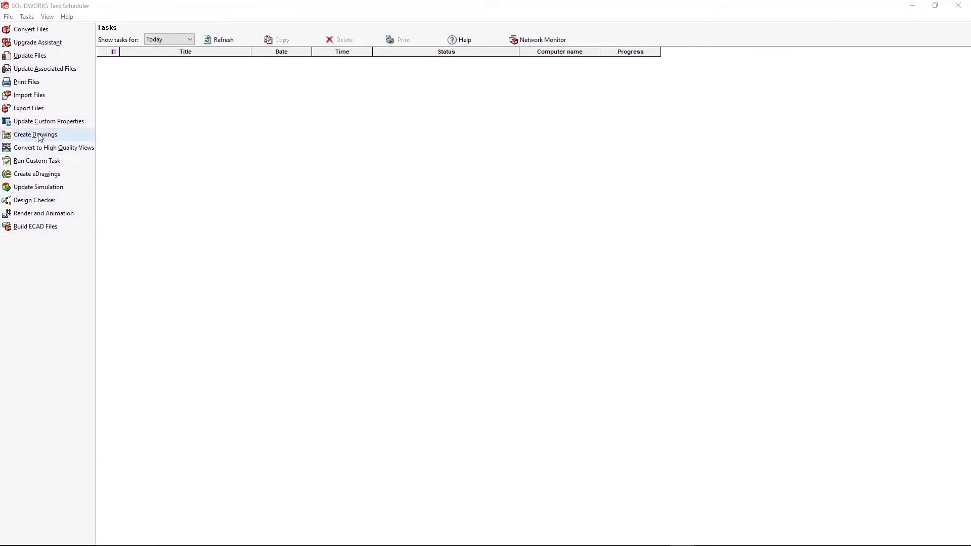
# Create an Update Custom Properties task on the Design Checker + Custom Properties Task folder
pyautogui.click(81, 122)
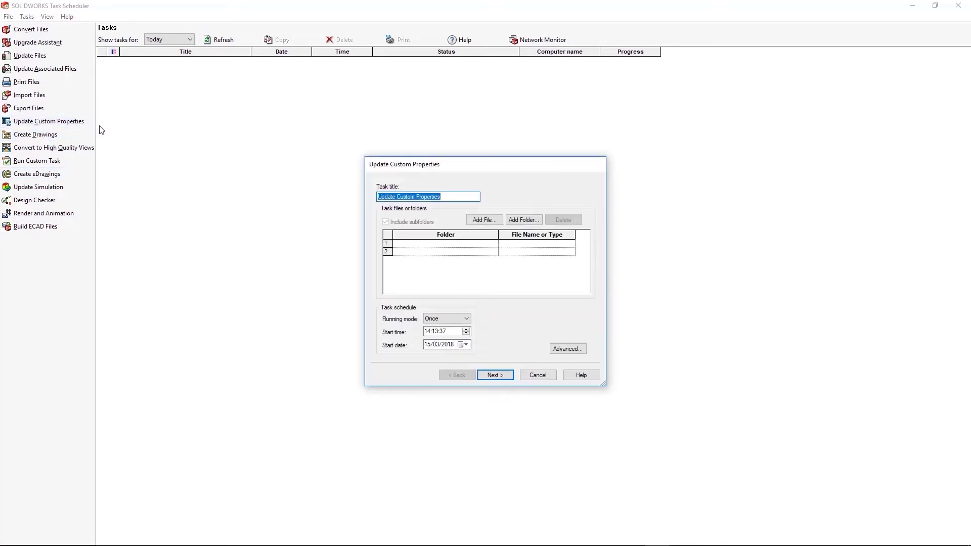
pyautogui.click(533, 222)
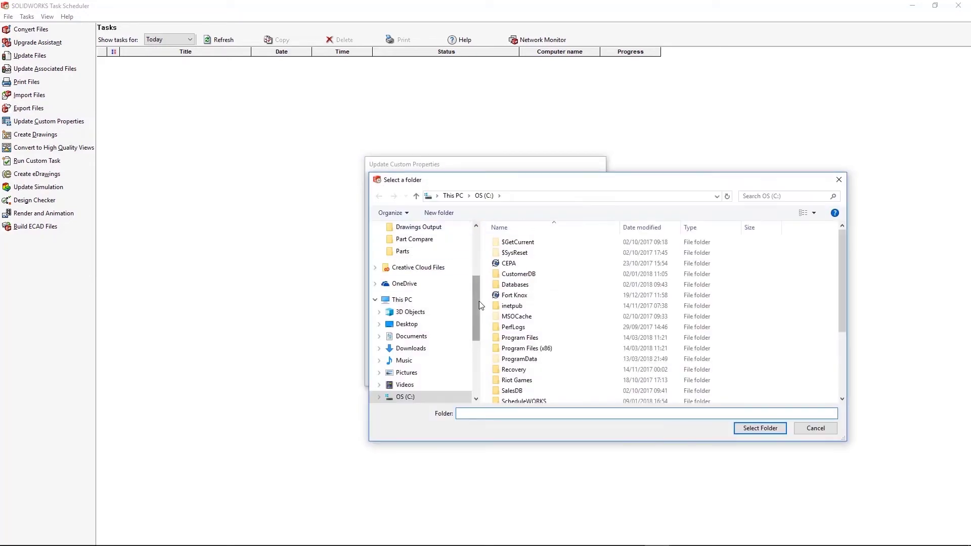
pyautogui.scroll(4, 466, 264)
pyautogui.click(429, 331)
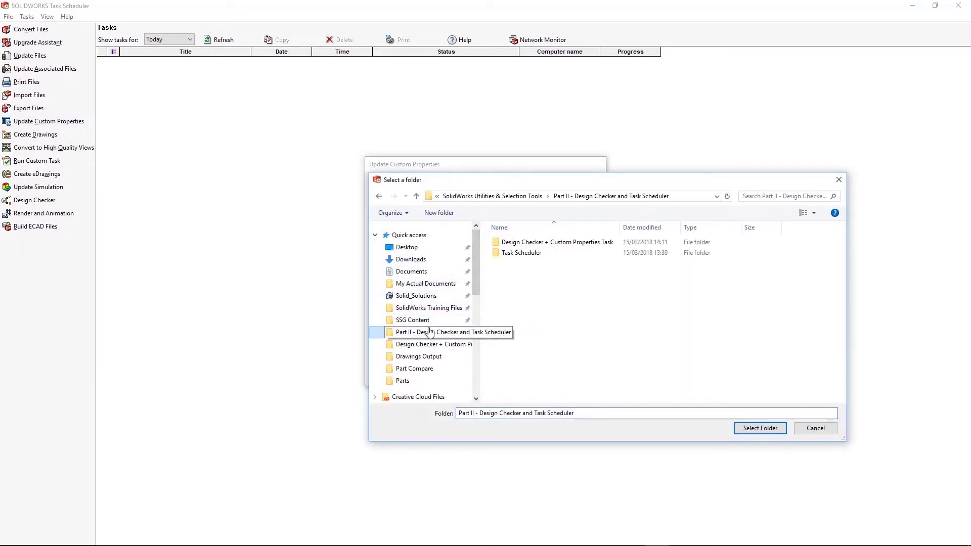
pyautogui.doubleClick(516, 243)
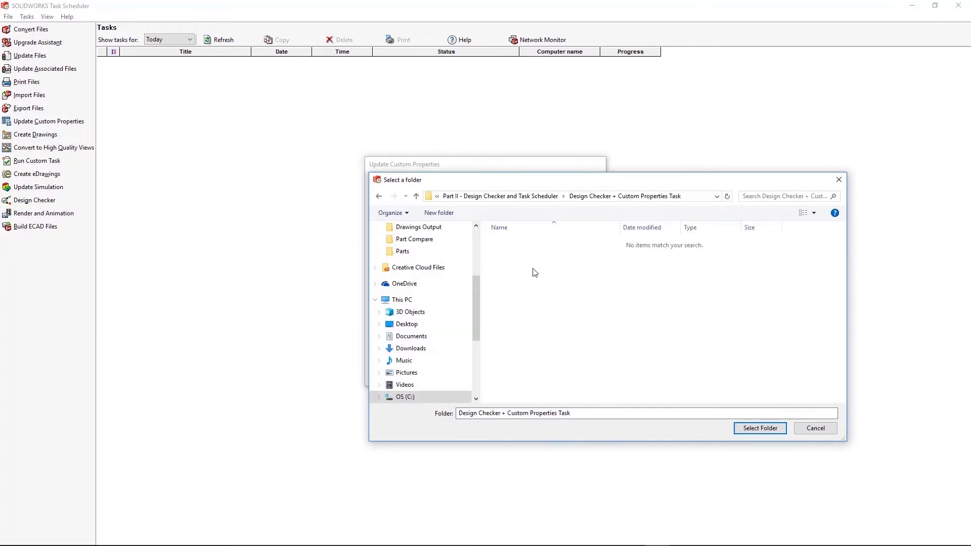
pyautogui.click(760, 429)
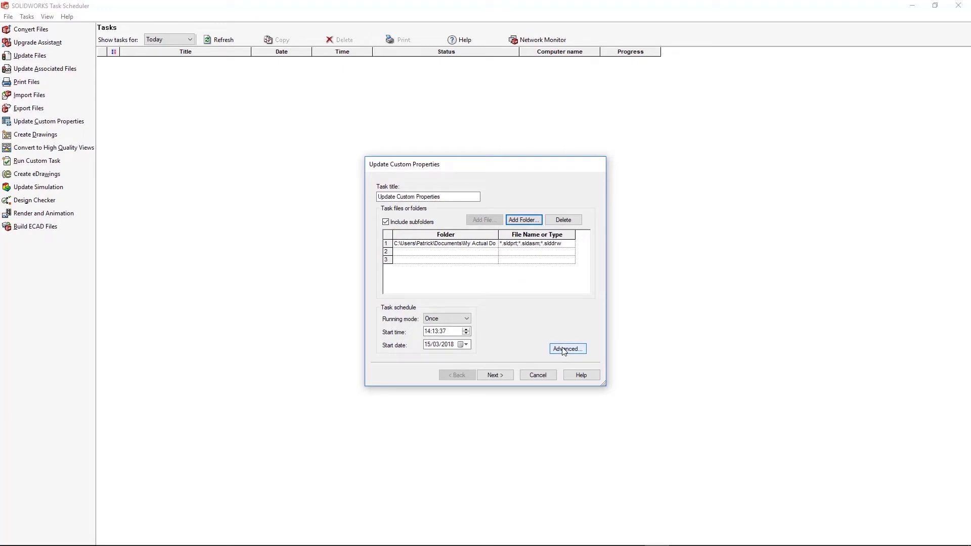
# Push the task start time one minute later and continue to the properties page
pyautogui.click(454, 333)
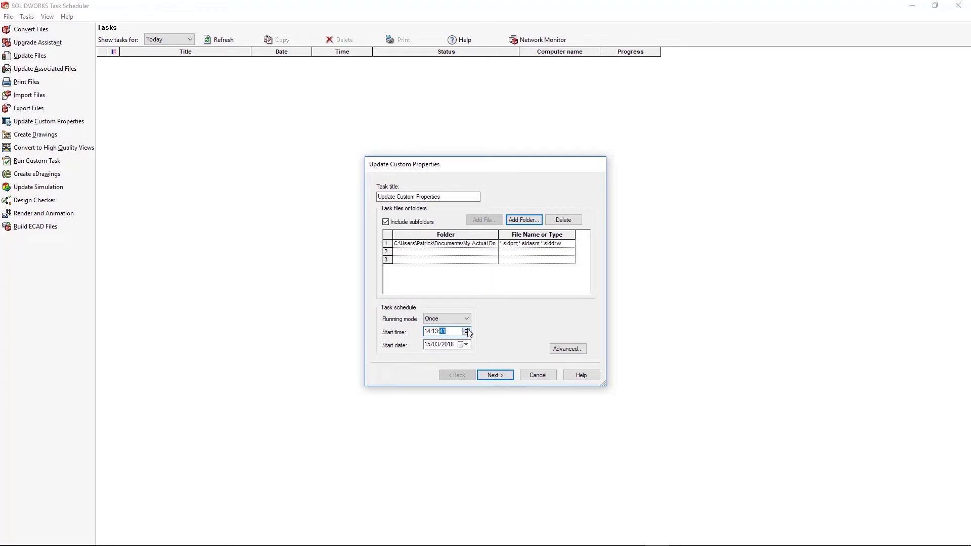
pyautogui.click(433, 333)
pyautogui.click(467, 329)
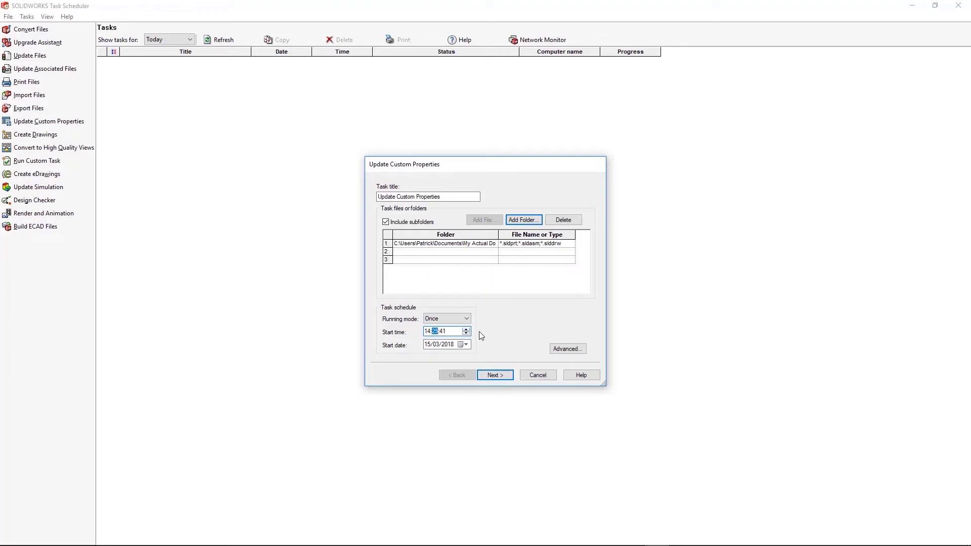
pyautogui.click(493, 376)
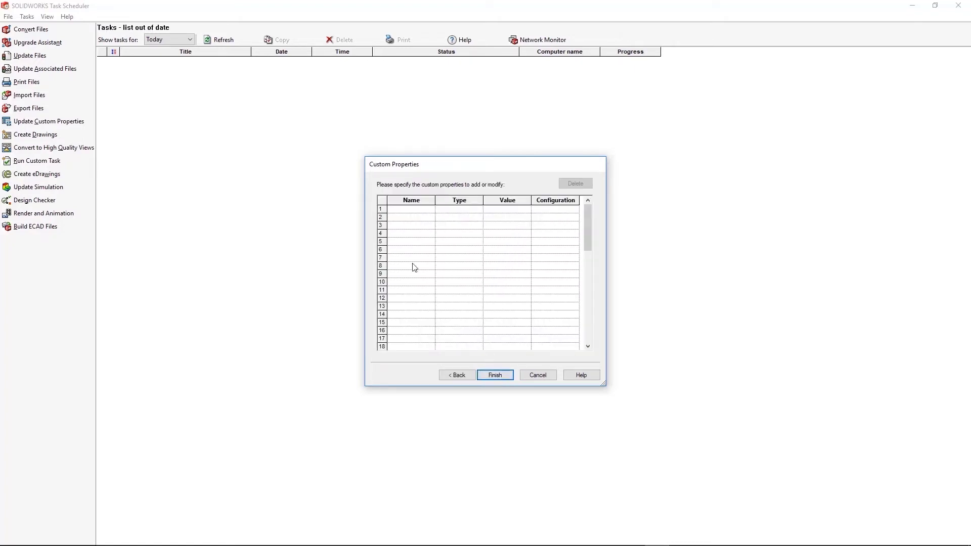
# Add a DrawnBy custom property of type Text
pyautogui.click(426, 210)
pyautogui.click(430, 209)
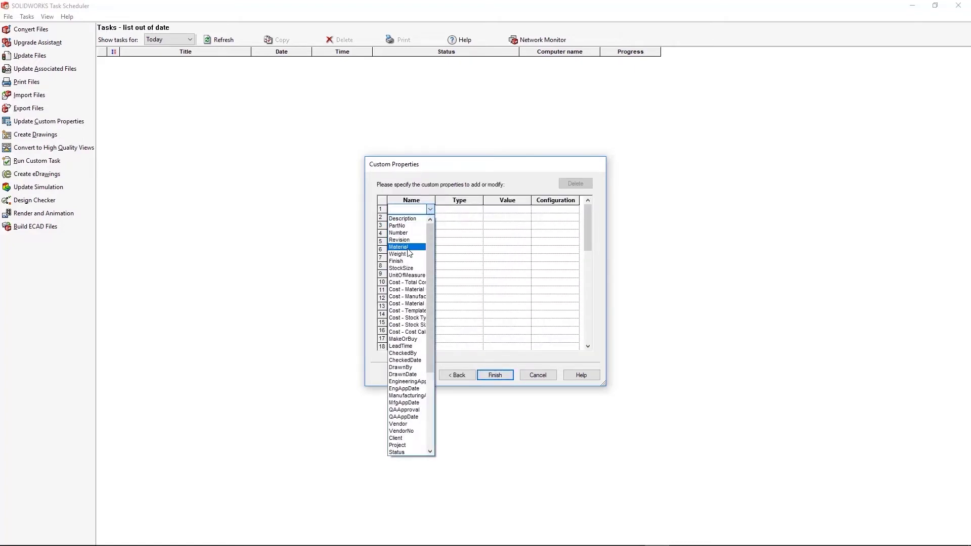
pyautogui.click(408, 367)
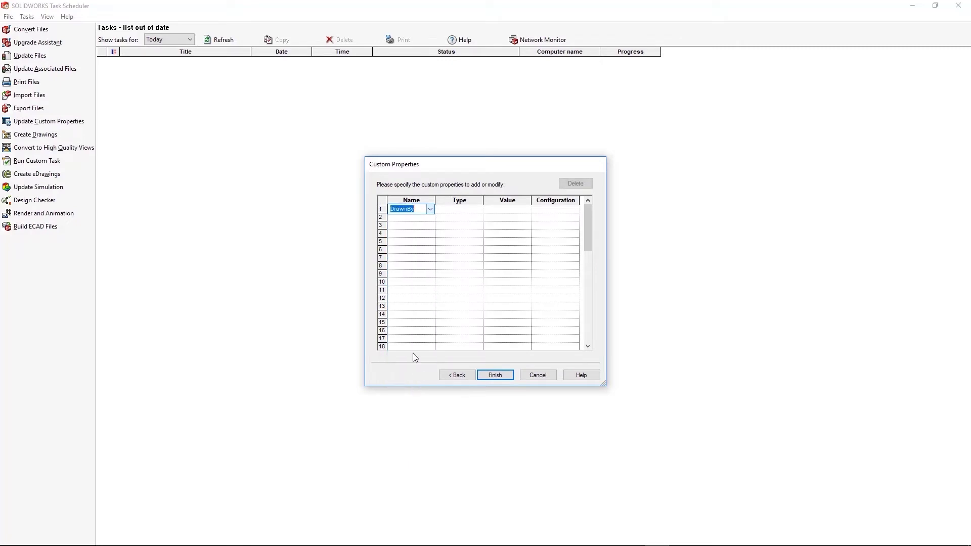
pyautogui.click(468, 210)
pyautogui.click(447, 217)
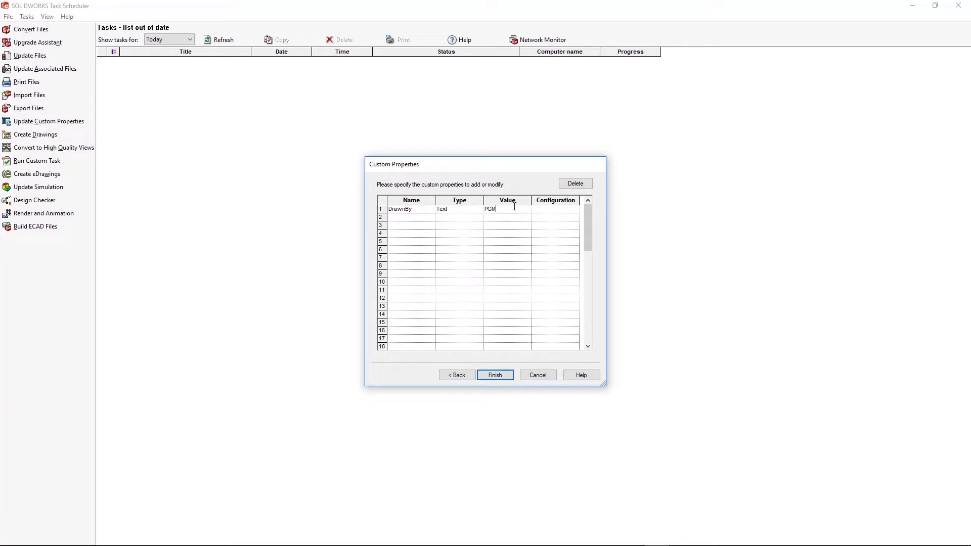
# Add a DrawnDate Text property with value 15/03/2018 and finish the task
pyautogui.click(427, 217)
pyautogui.click(431, 217)
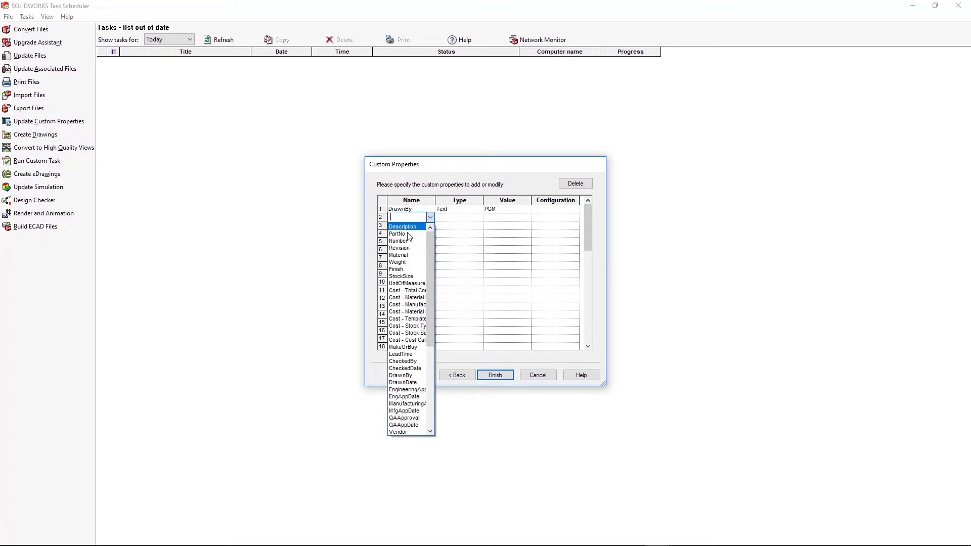
pyautogui.click(402, 383)
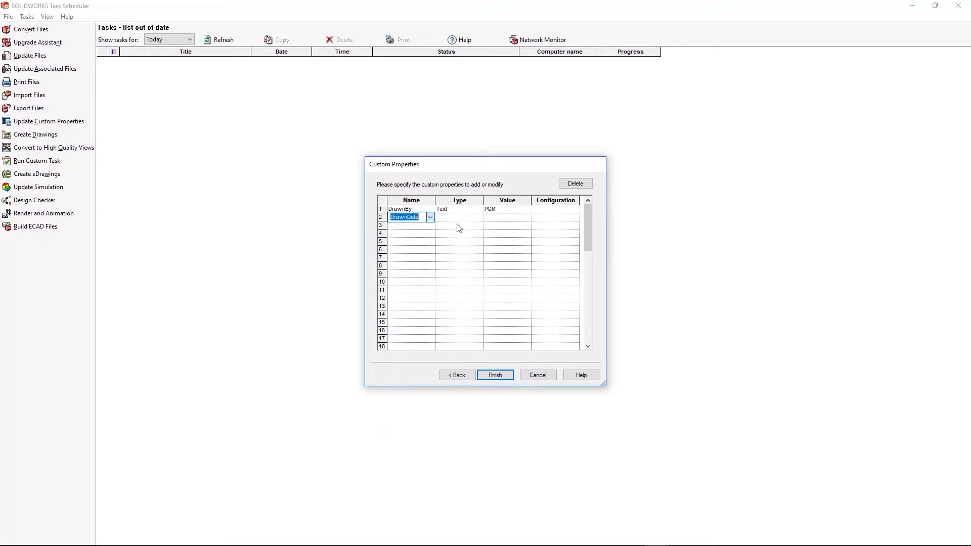
pyautogui.click(474, 217)
pyautogui.click(461, 225)
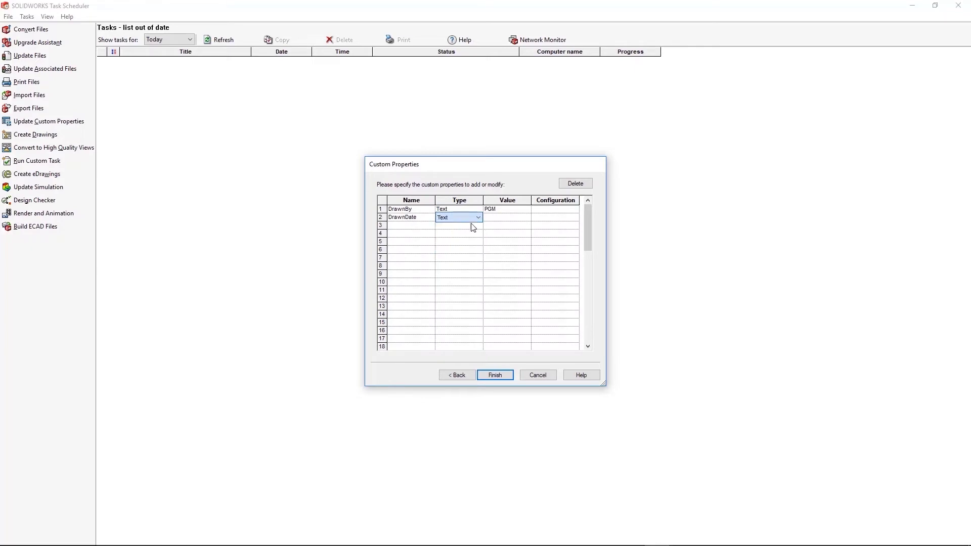
pyautogui.click(507, 218)
pyautogui.click(498, 378)
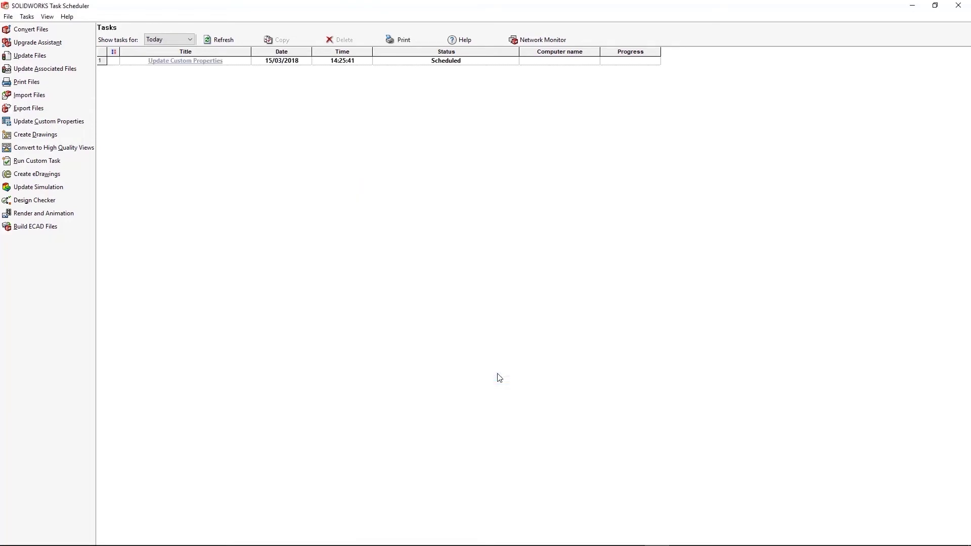
# Start a Create Drawings task using the 3 Views + Iso.drwdot template
pyautogui.click(37, 135)
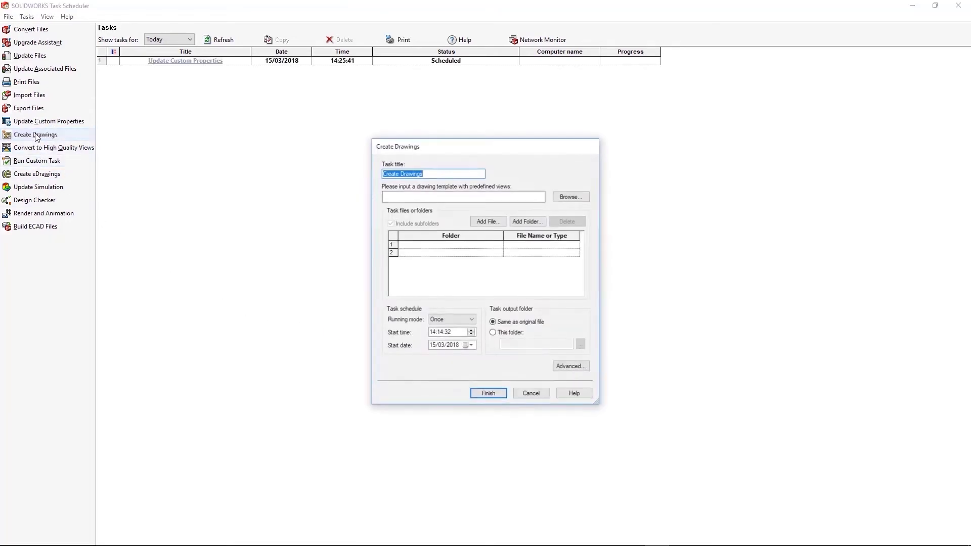
pyautogui.click(586, 197)
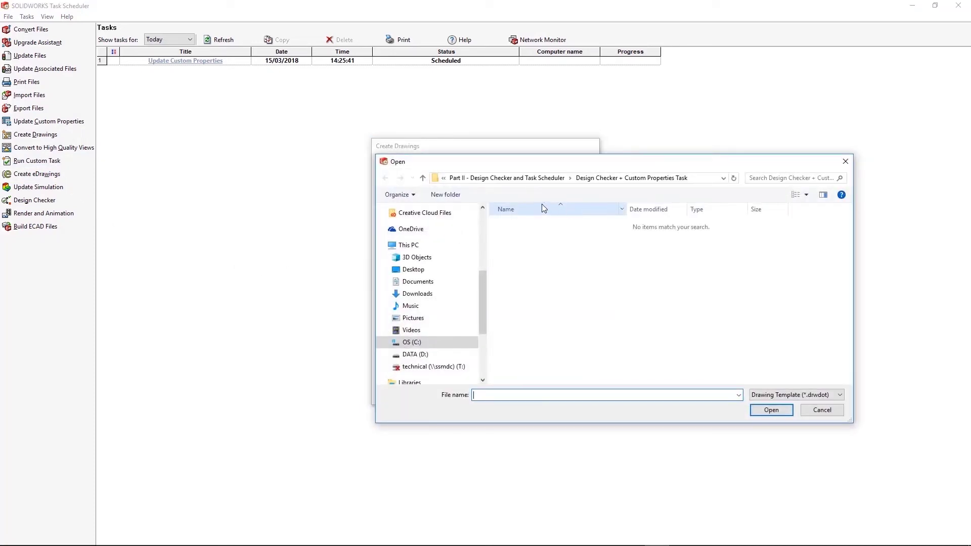
pyautogui.click(490, 179)
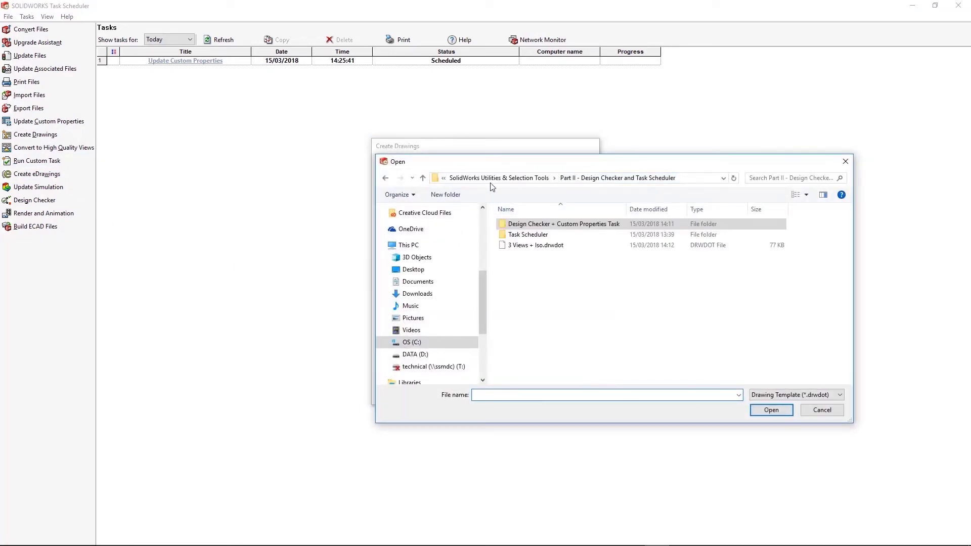
pyautogui.doubleClick(523, 236)
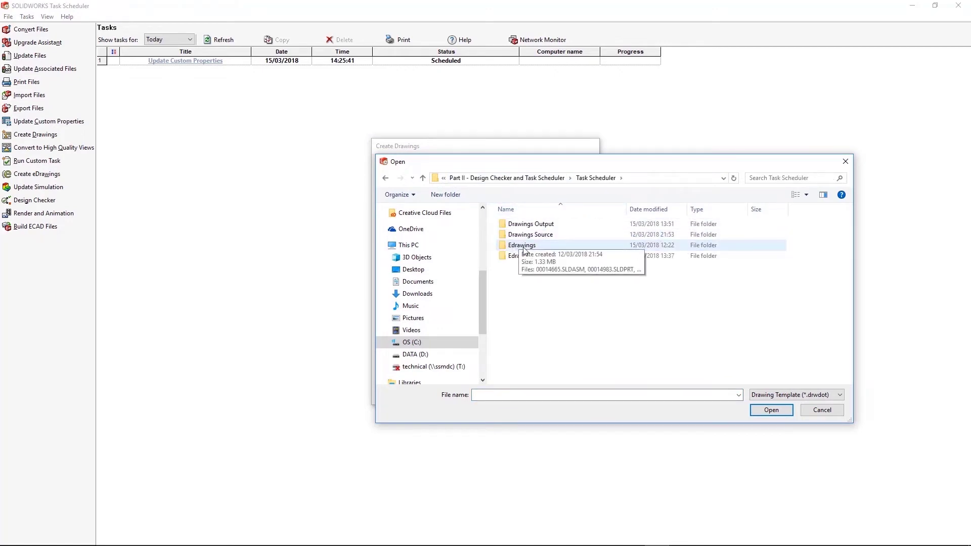
pyautogui.moveTo(526, 162); pyautogui.dragTo(565, 249)
pyautogui.click(582, 266)
pyautogui.click(576, 335)
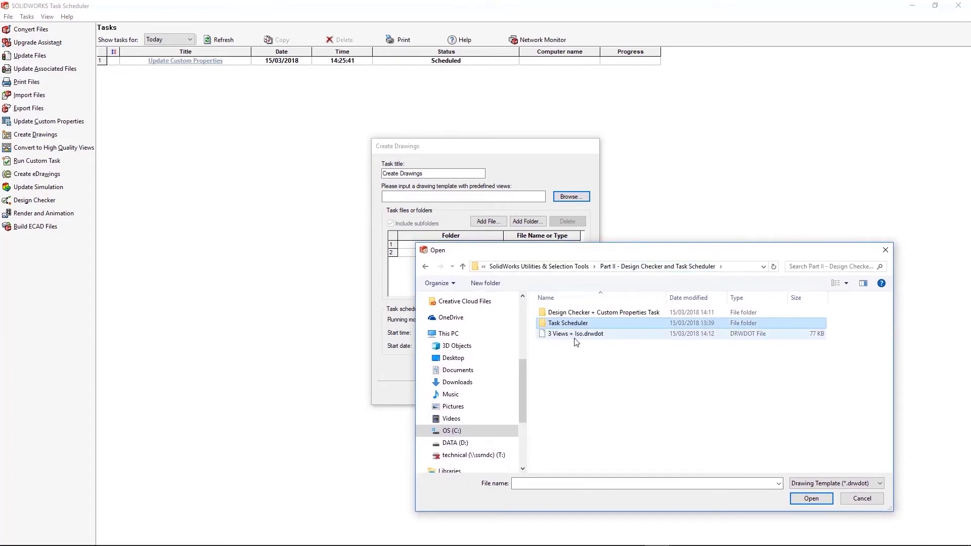
pyautogui.click(816, 500)
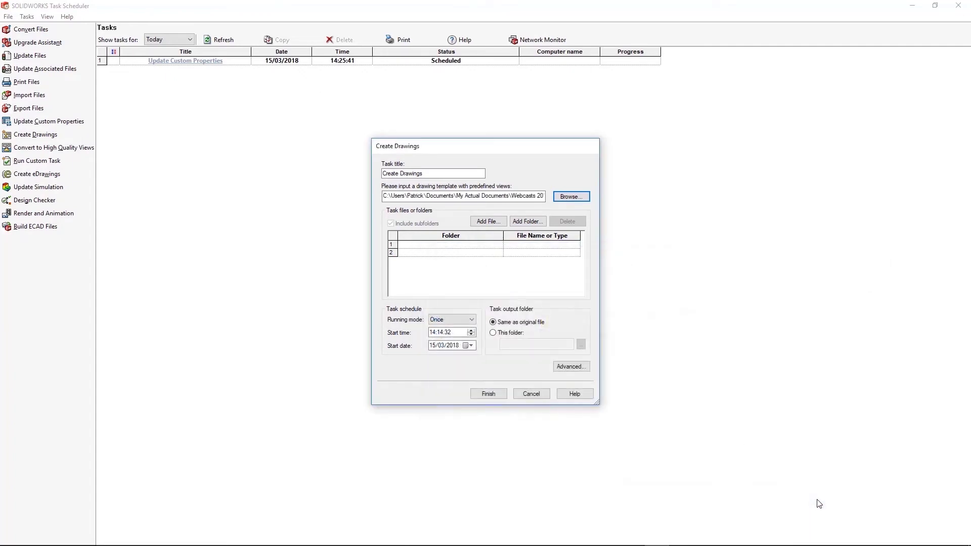
# Add the source folder of part files from the Task Scheduler folder
pyautogui.click(527, 222)
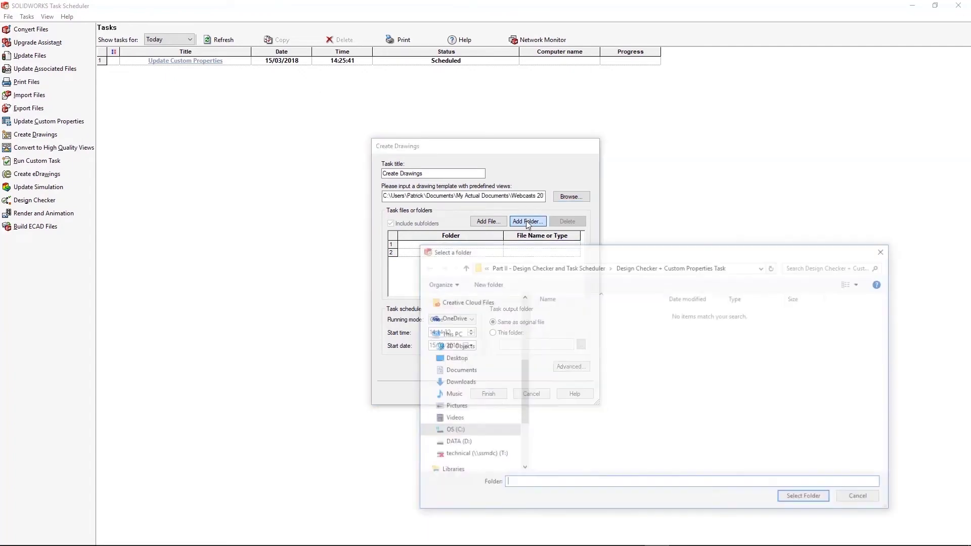
pyautogui.click(585, 267)
pyautogui.doubleClick(571, 324)
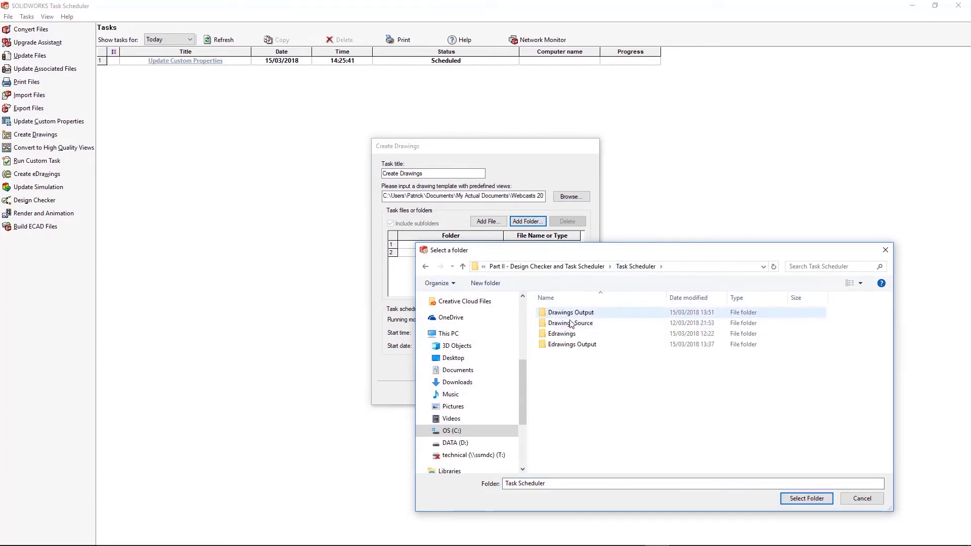
pyautogui.click(570, 324)
pyautogui.doubleClick(572, 328)
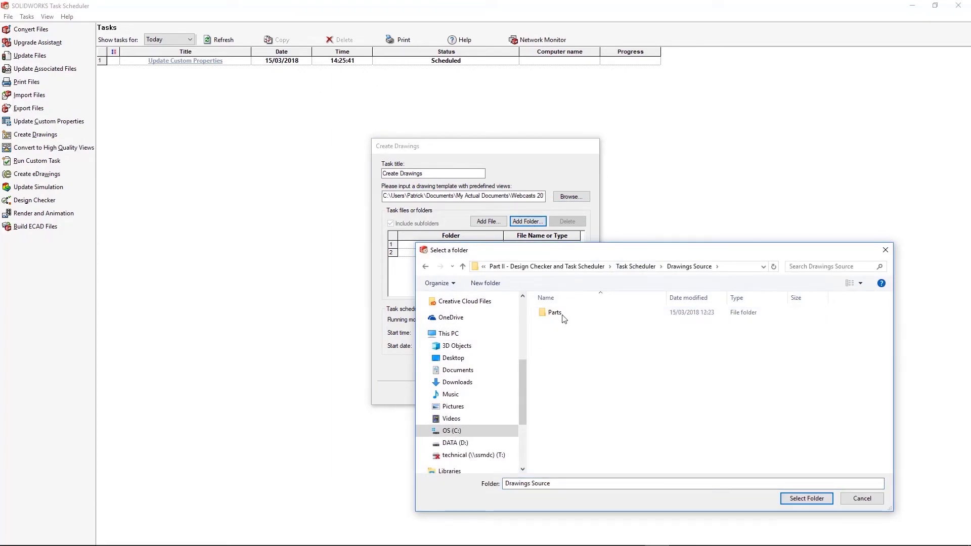
pyautogui.doubleClick(559, 313)
pyautogui.click(689, 267)
pyautogui.click(636, 267)
pyautogui.click(806, 498)
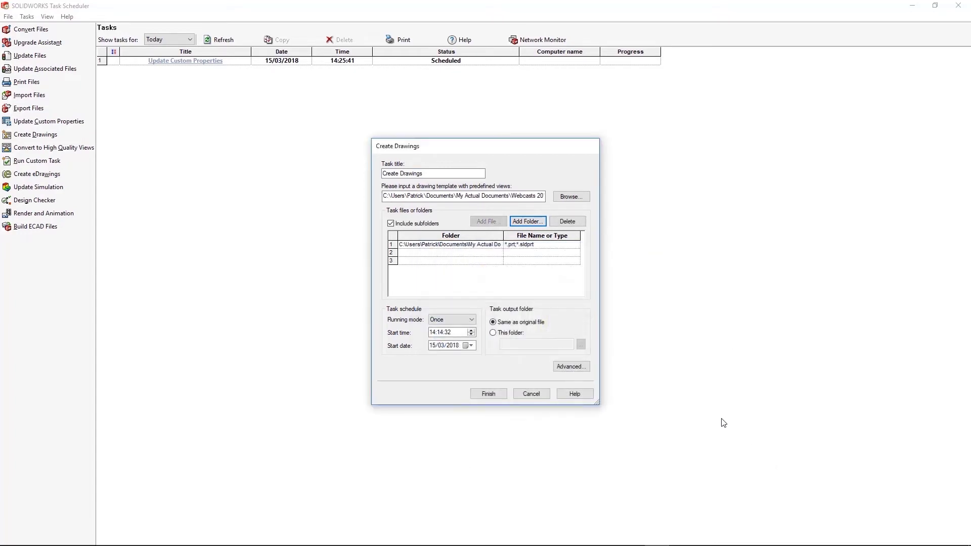
# Adjust the start time, send output to Drawings Output, and schedule the task
pyautogui.click(442, 333)
pyautogui.click(492, 332)
pyautogui.click(581, 345)
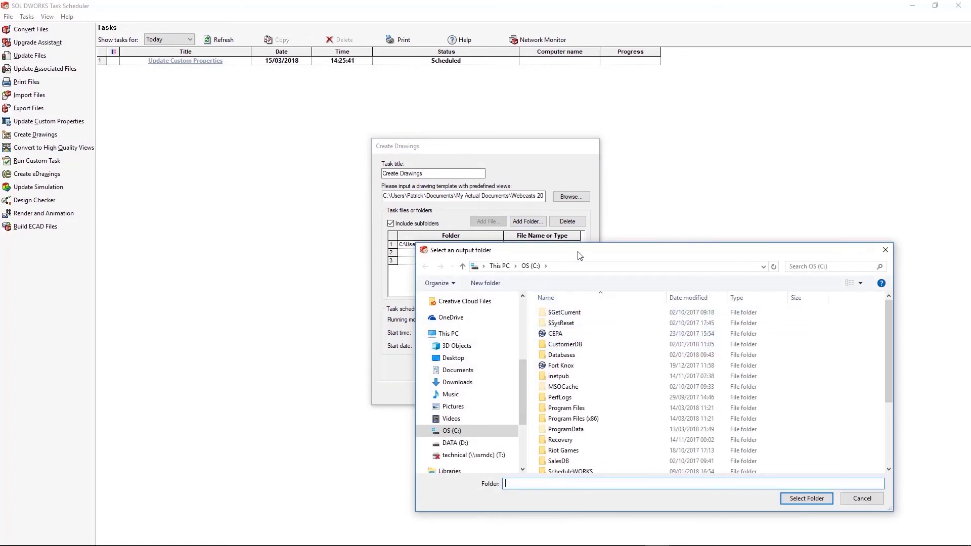
pyautogui.moveTo(605, 258); pyautogui.dragTo(470, 167)
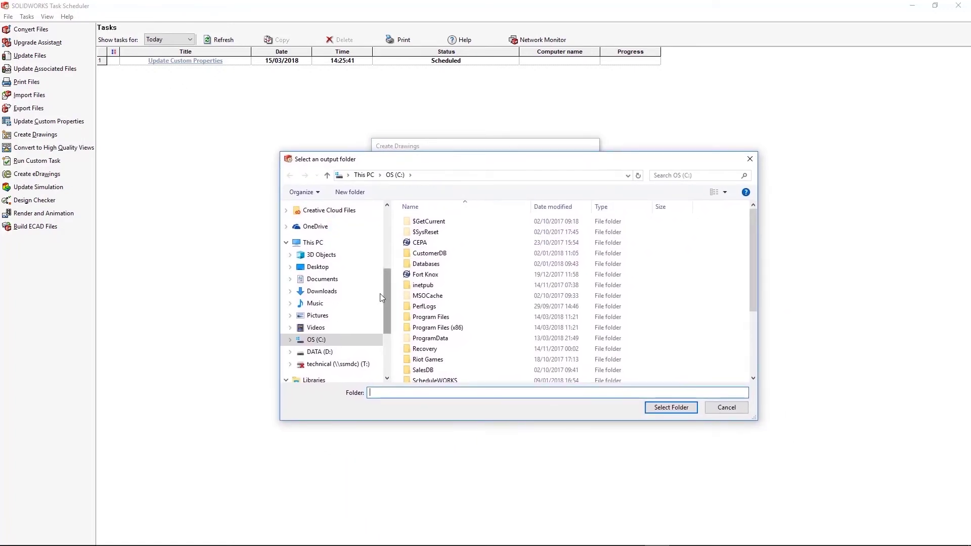
pyautogui.moveTo(385, 290); pyautogui.dragTo(382, 211)
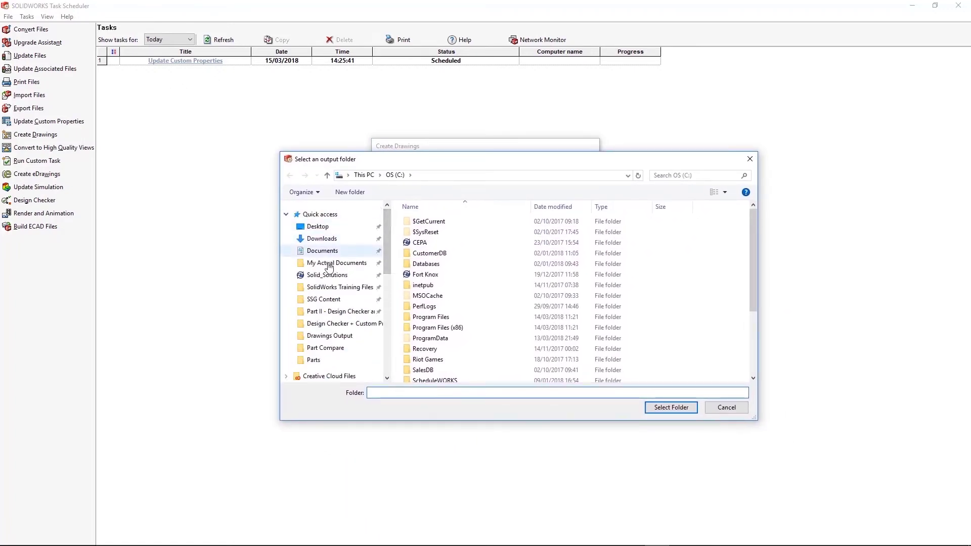
pyautogui.click(329, 314)
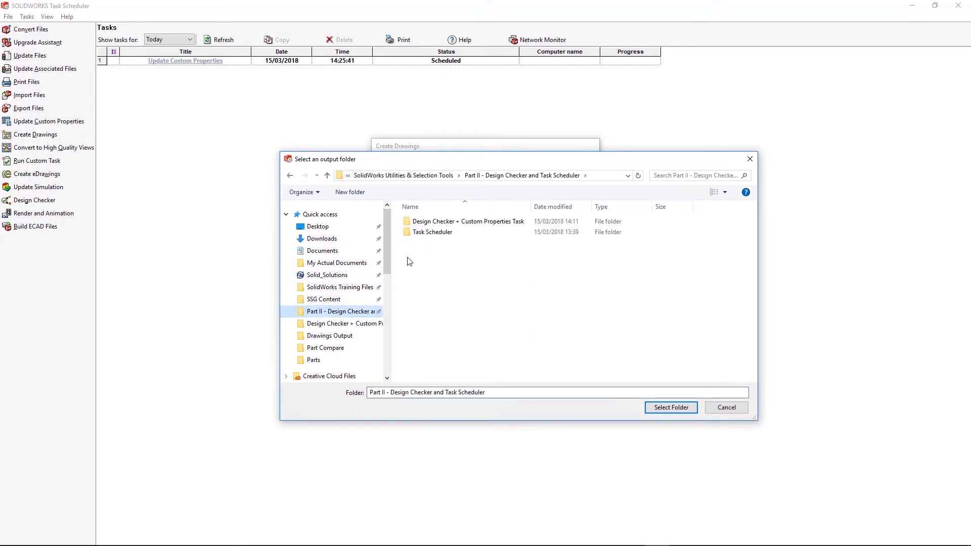
pyautogui.click(426, 238)
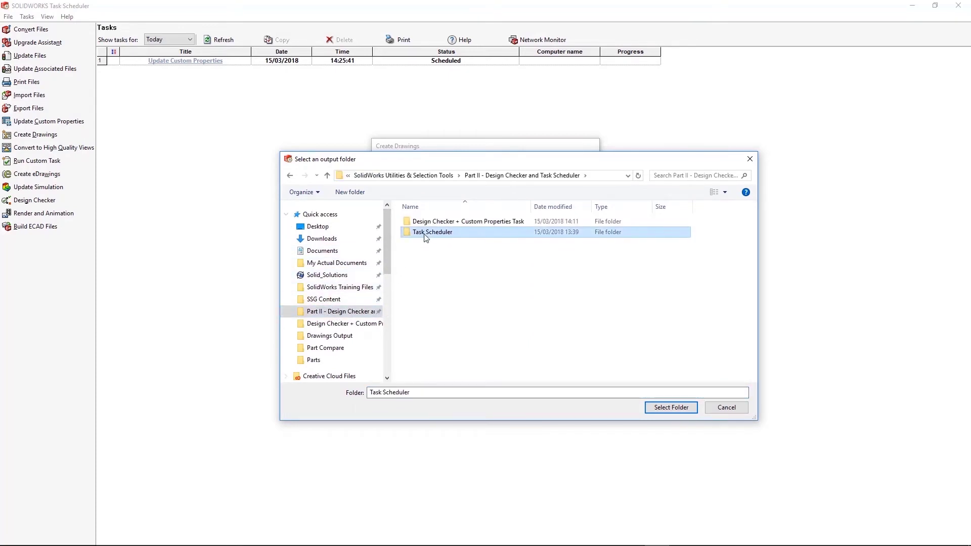
pyautogui.doubleClick(430, 232)
pyautogui.click(435, 223)
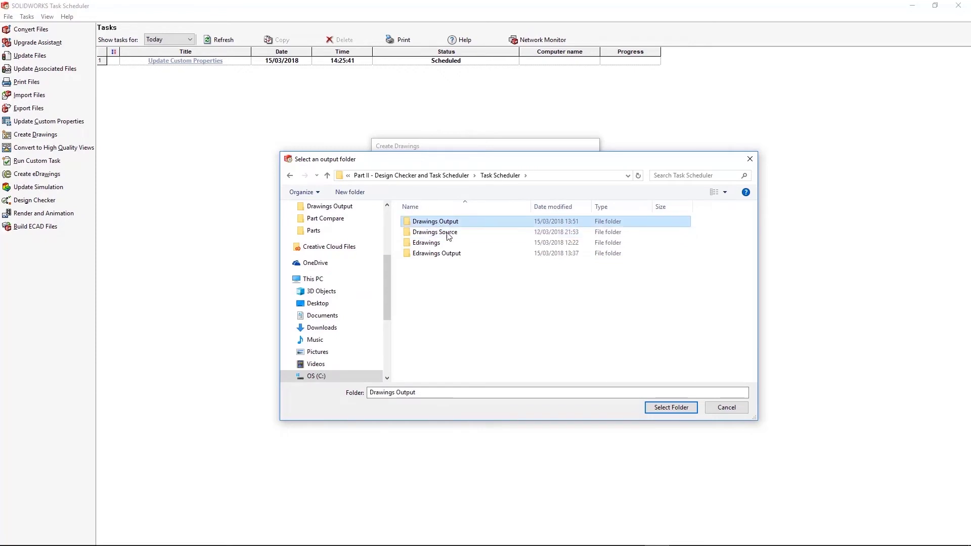
pyautogui.click(662, 407)
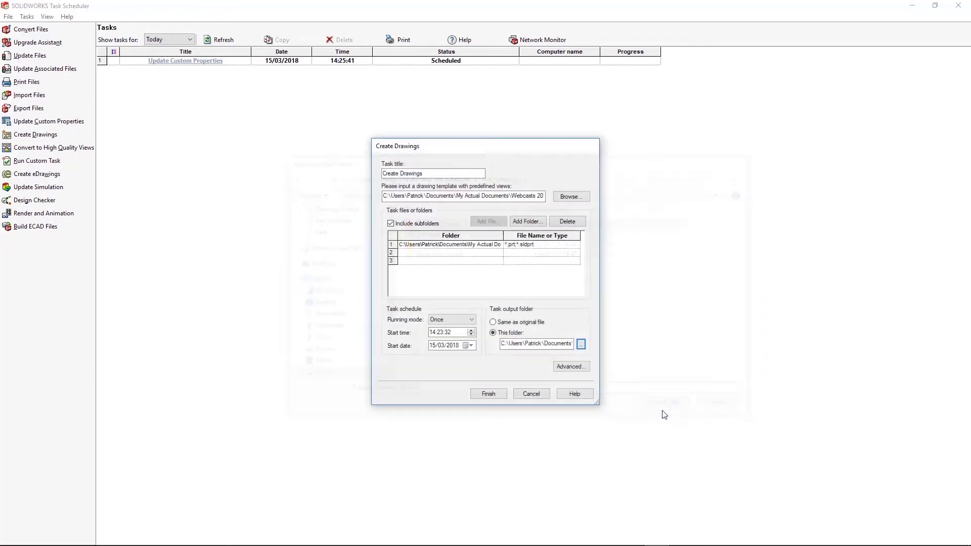
pyautogui.click(488, 394)
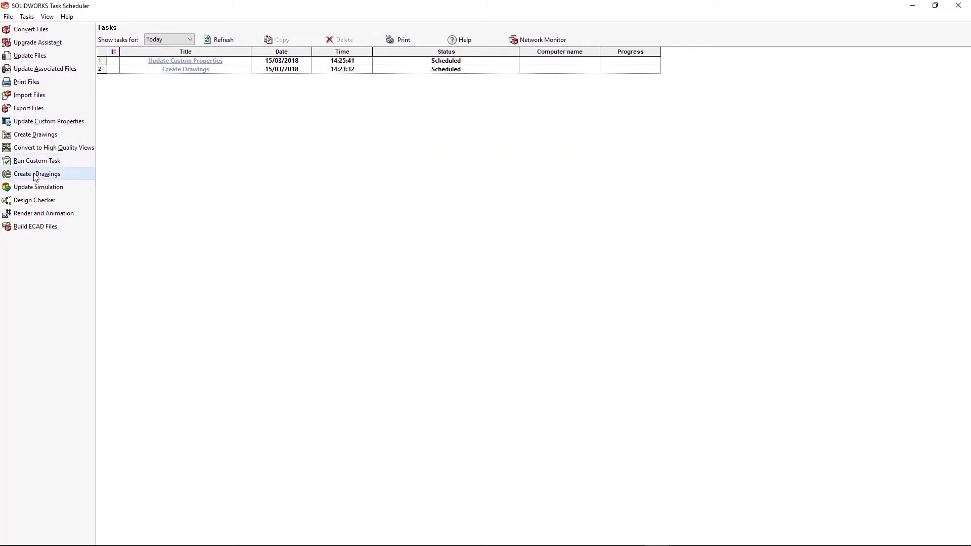
# Start a Create eDrawings task using the Edrawings folder as its source
pyautogui.click(36, 174)
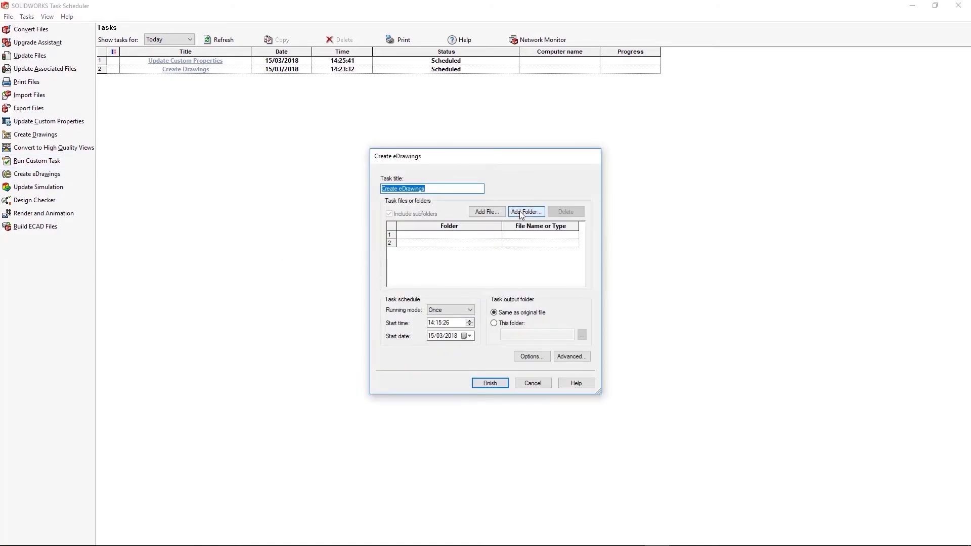
pyautogui.click(521, 213)
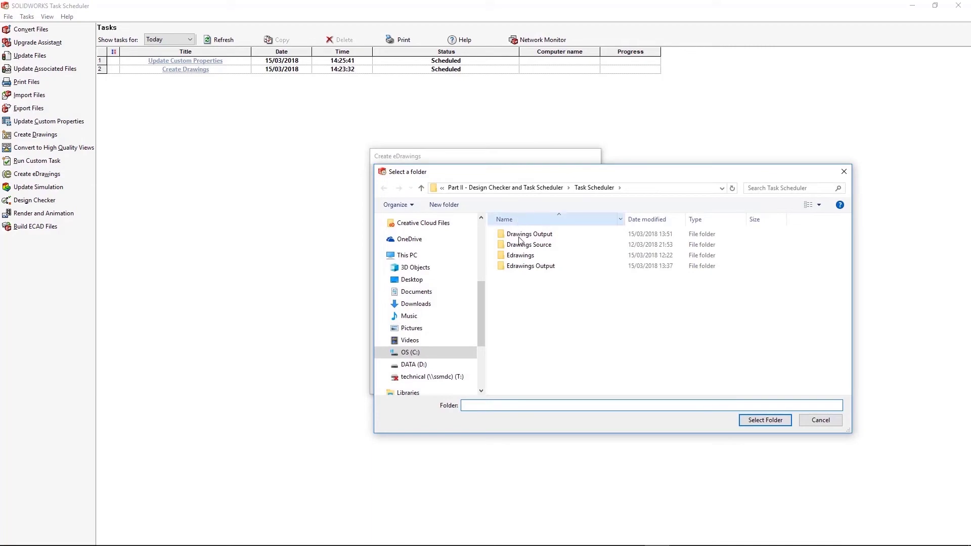
pyautogui.doubleClick(520, 255)
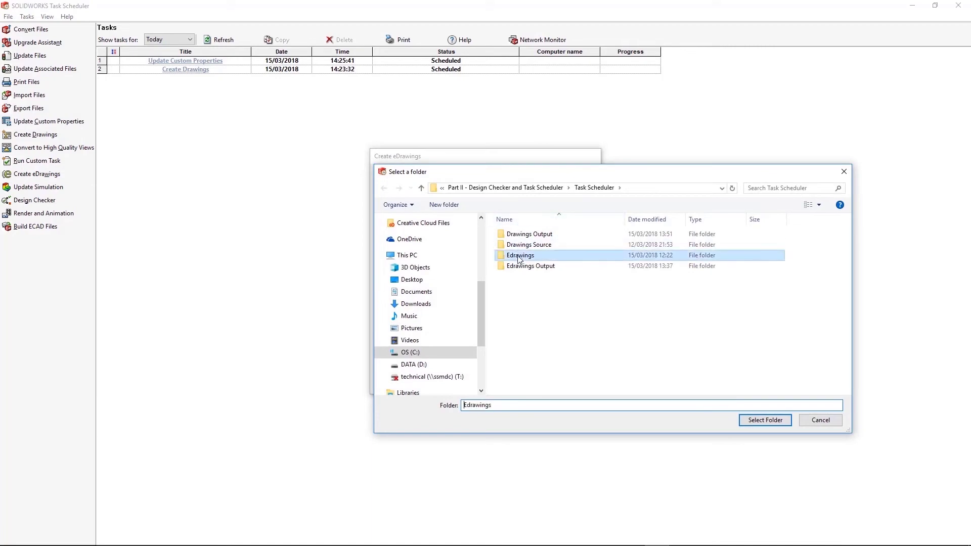
pyautogui.click(764, 421)
# Send the eDrawings output to the Edrawings Output folder
pyautogui.click(509, 324)
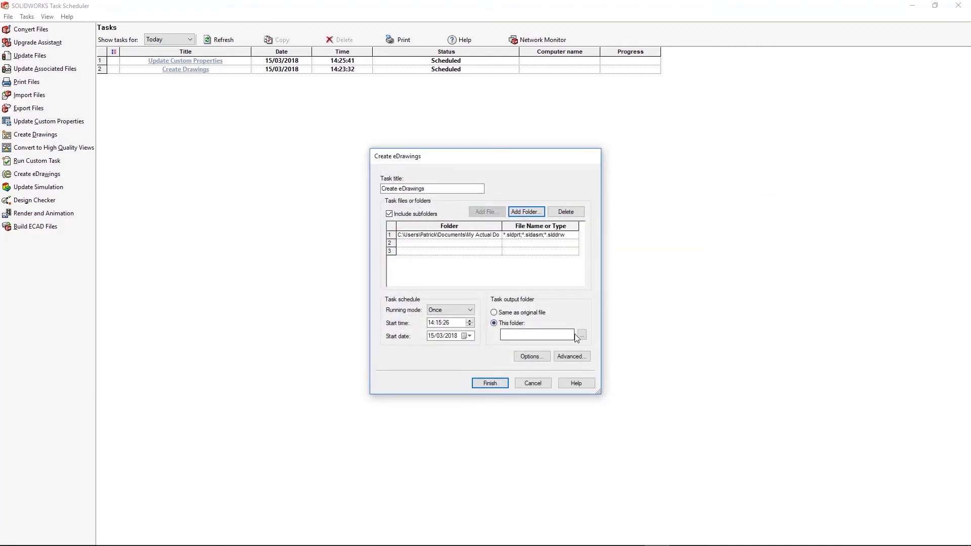
pyautogui.click(582, 335)
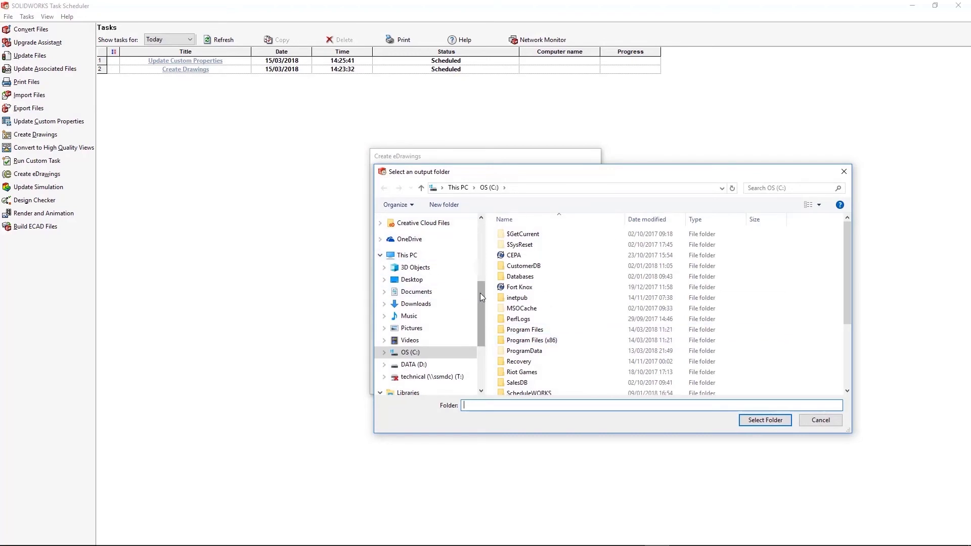
pyautogui.scroll(4, 425, 289)
pyautogui.click(419, 304)
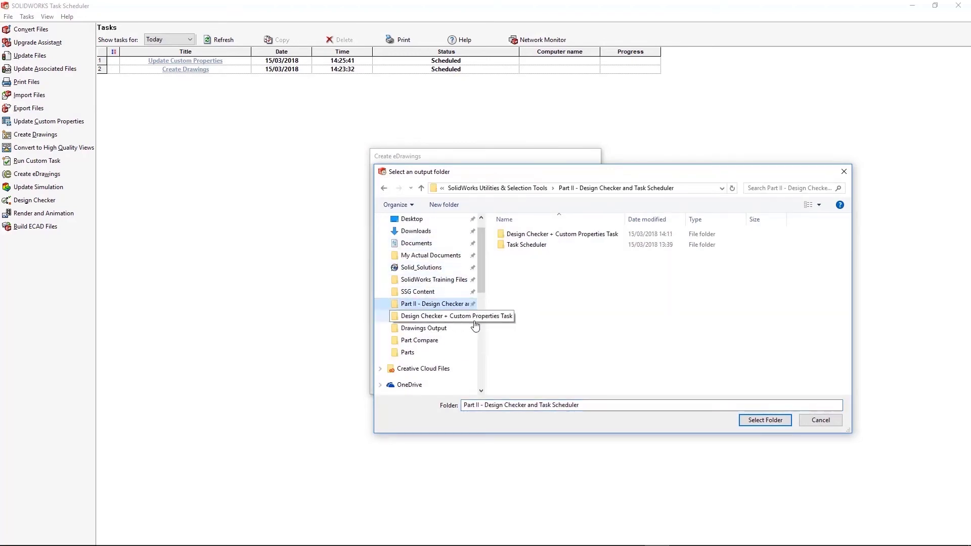
pyautogui.doubleClick(520, 245)
pyautogui.click(529, 266)
pyautogui.click(763, 419)
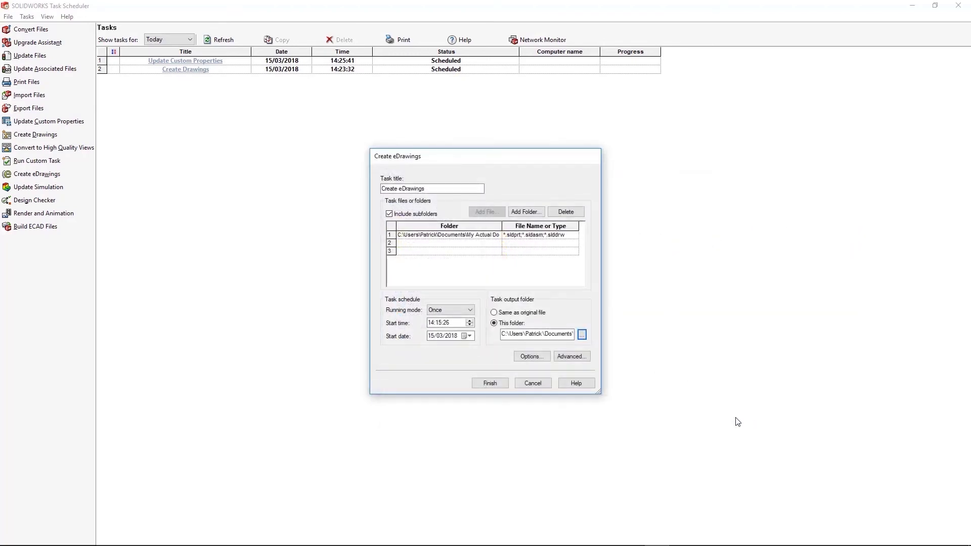
# Confirm the advanced settings and eDrawings export options, then select the start-time minutes
pyautogui.click(572, 357)
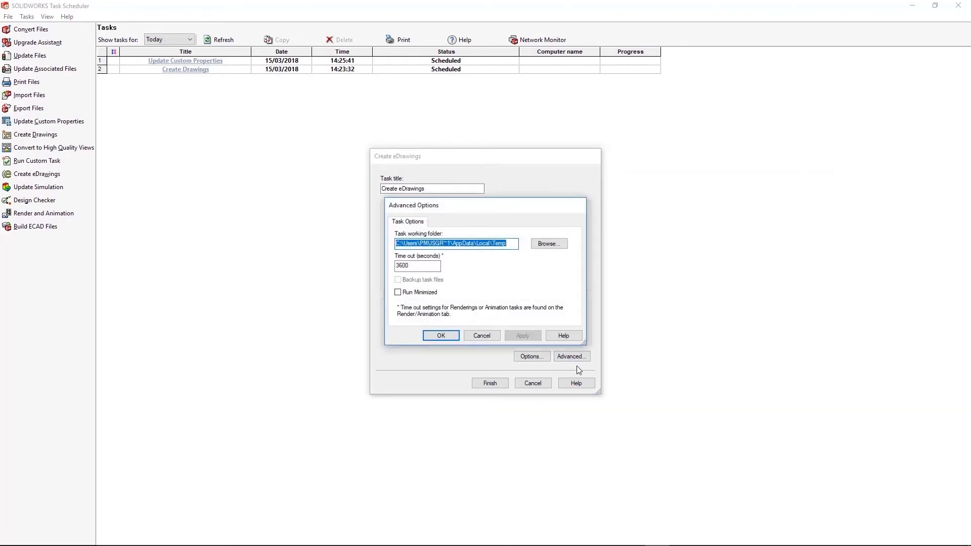
pyautogui.click(440, 336)
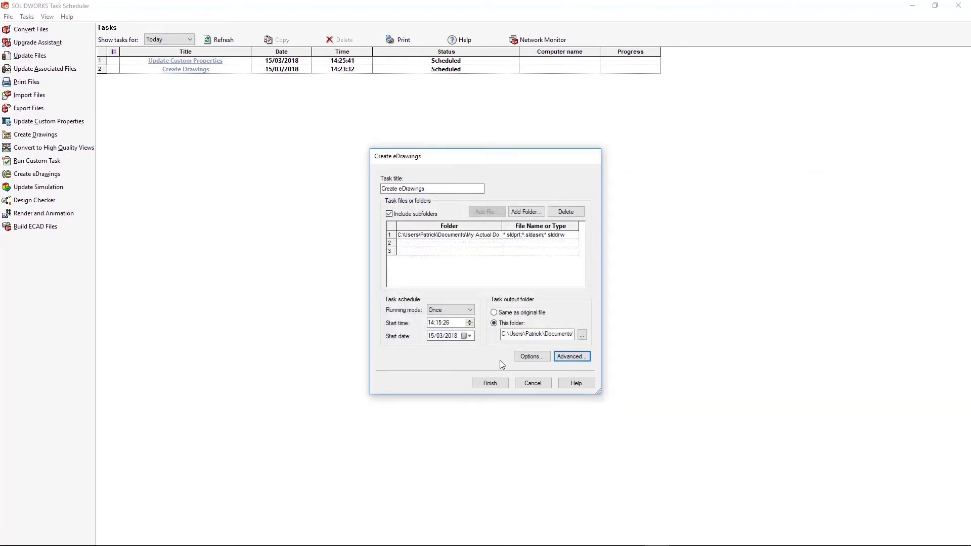
pyautogui.click(518, 359)
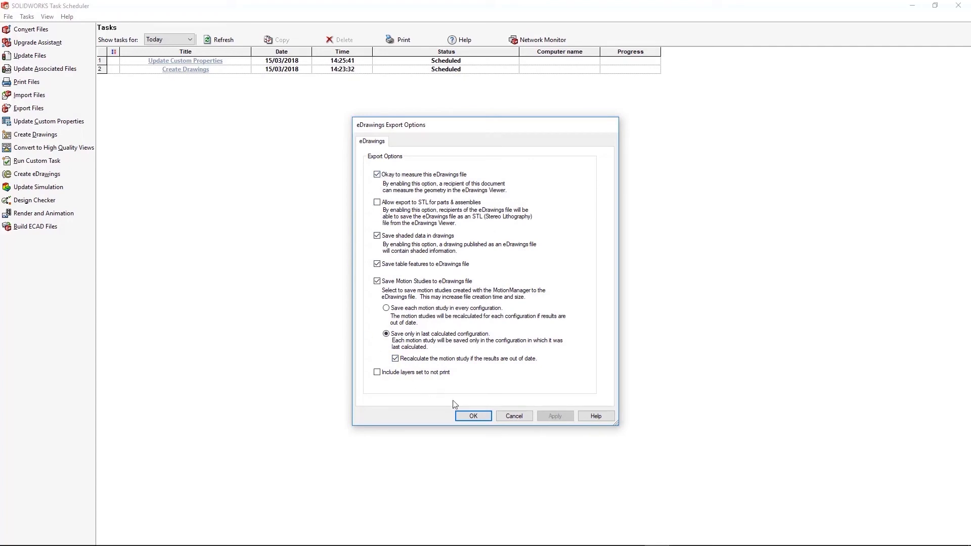
pyautogui.click(473, 415)
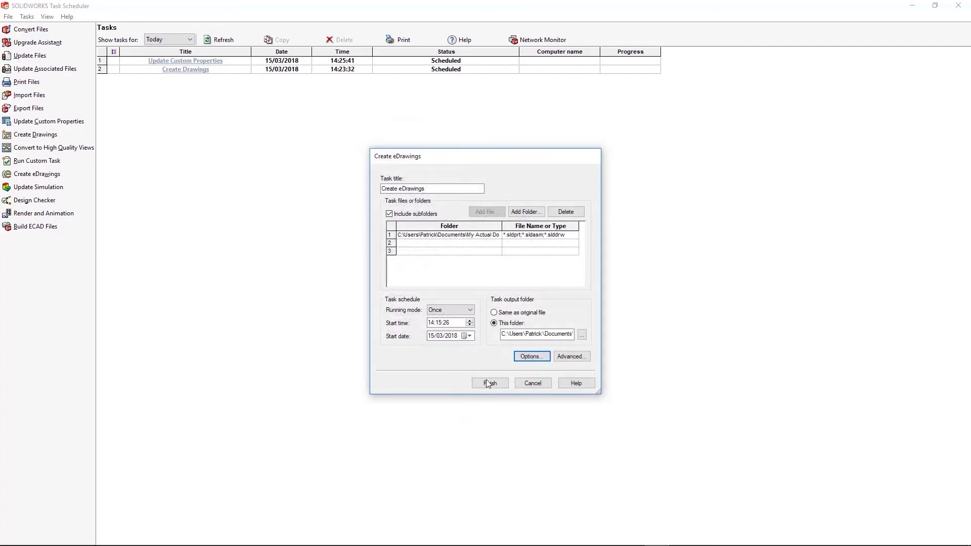
pyautogui.click(438, 324)
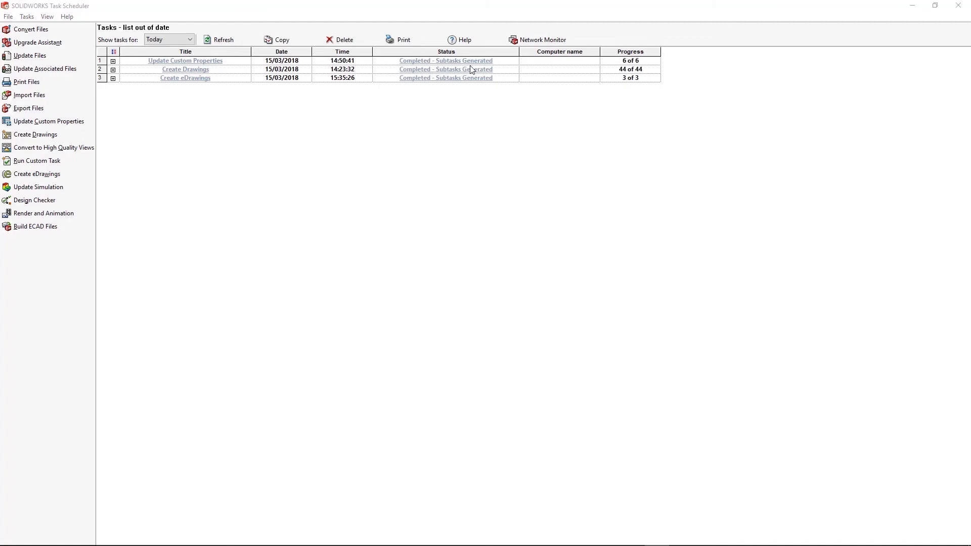
# Open the Create Drawings report full-screen and scroll through the completed parts list
pyautogui.click(471, 70)
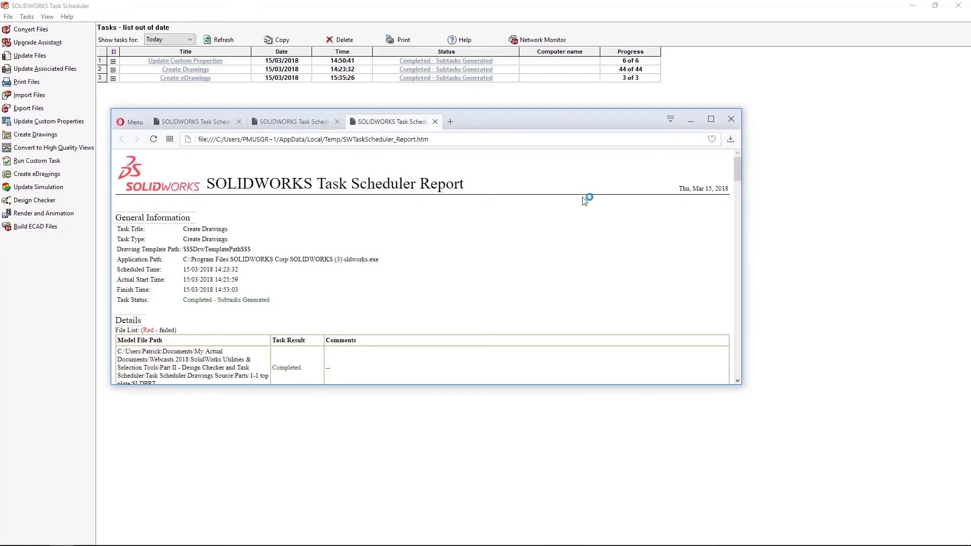
pyautogui.moveTo(555, 118); pyautogui.dragTo(541, 1)
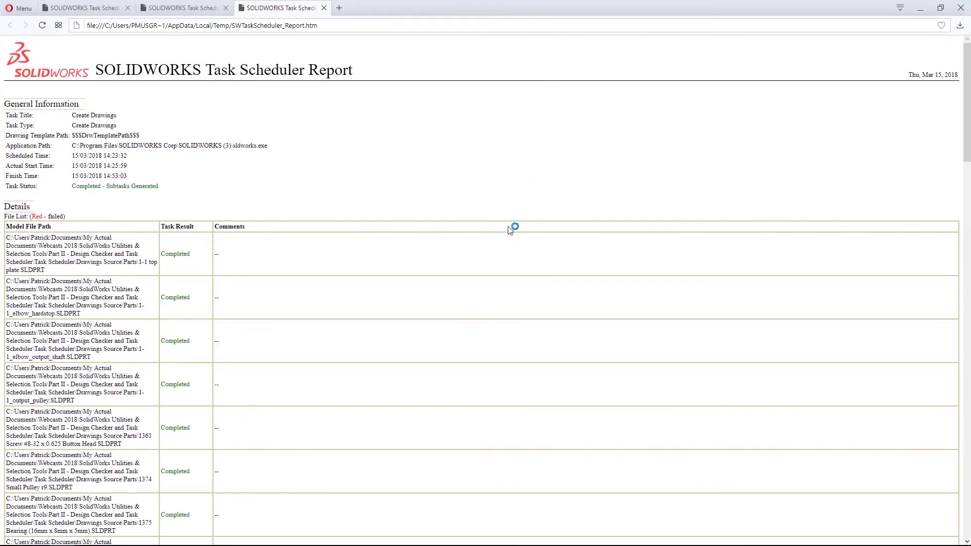
pyautogui.scroll(-6, 510, 230)
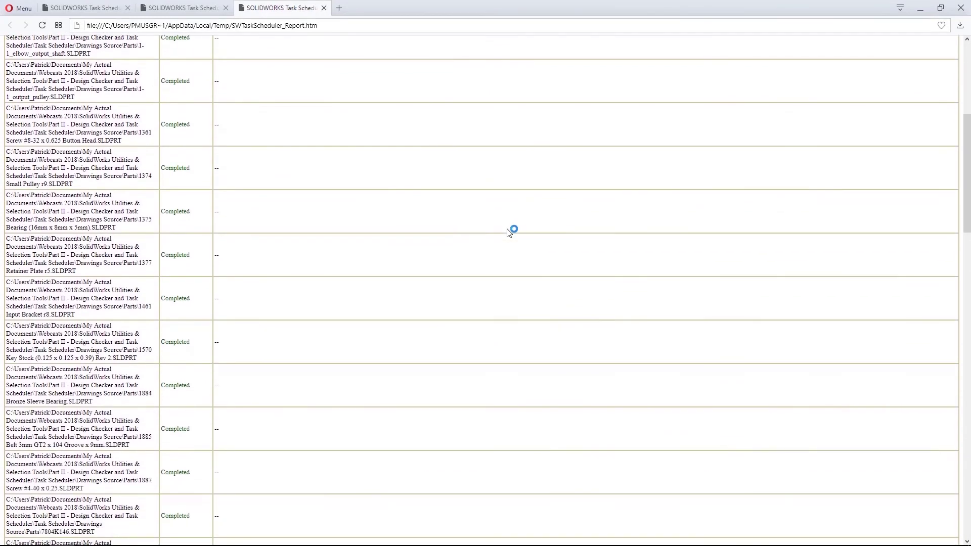
pyautogui.scroll(-1, 509, 232)
pyautogui.scroll(-1, 509, 232)
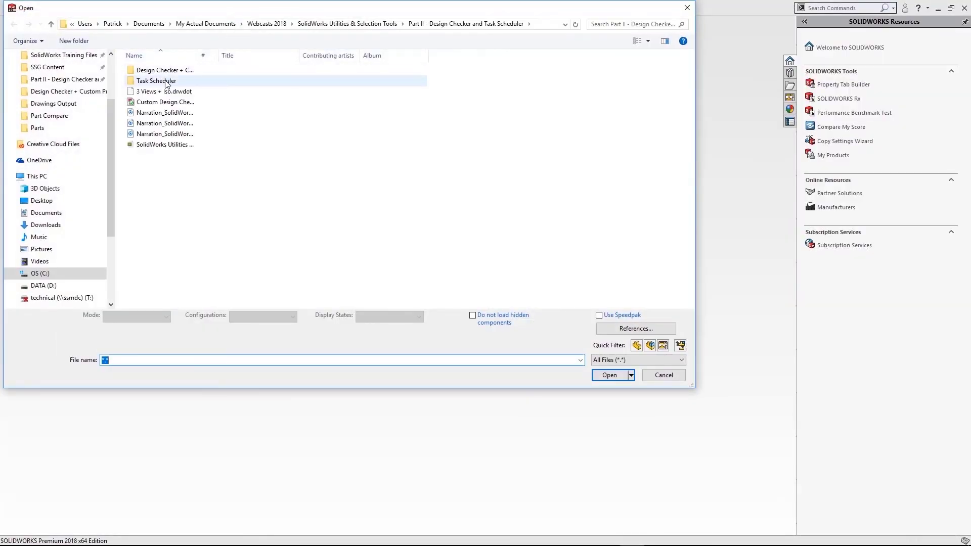
# Open the generated 1-1_elbow_hardstop drawing from Task Scheduler > Drawings Output
pyautogui.doubleClick(166, 81)
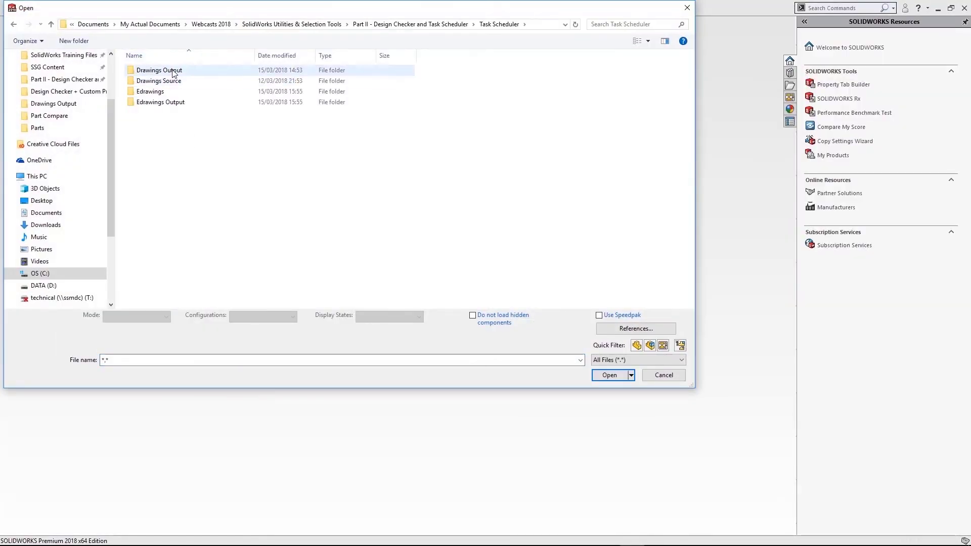
pyautogui.doubleClick(172, 73)
pyautogui.doubleClick(171, 80)
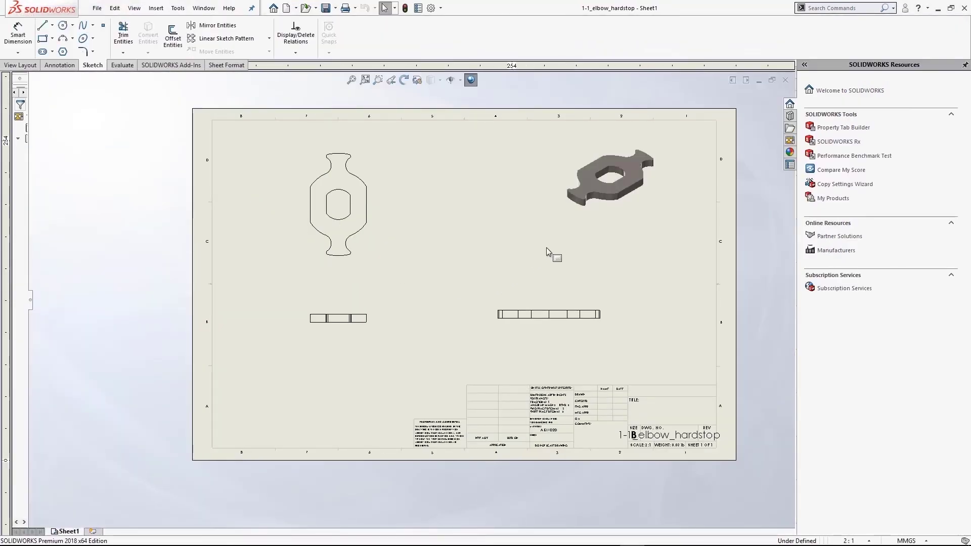
# Reposition the isometric and bottom-right views on the drawing sheet
pyautogui.moveTo(589, 228); pyautogui.dragTo(564, 260)
pyautogui.moveTo(525, 327); pyautogui.dragTo(542, 344)
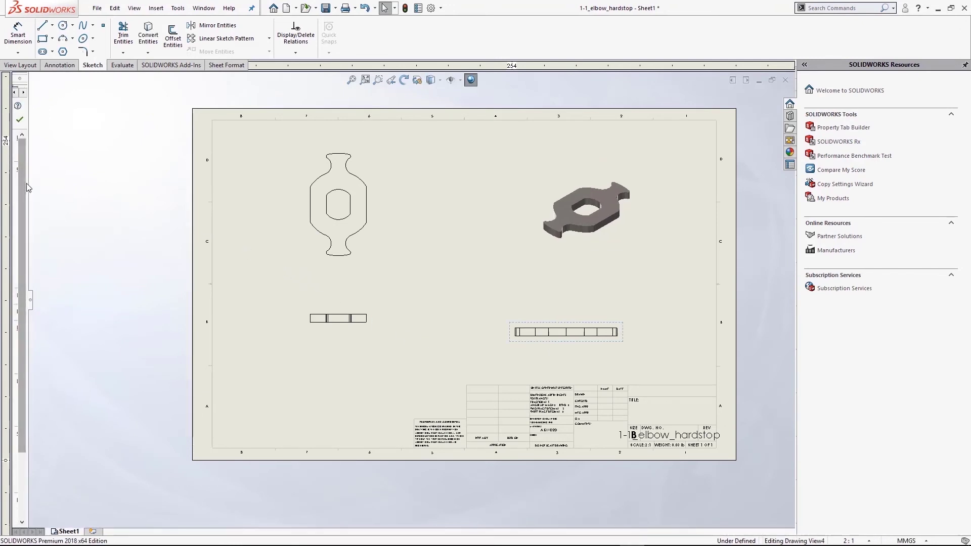
pyautogui.click(31, 300)
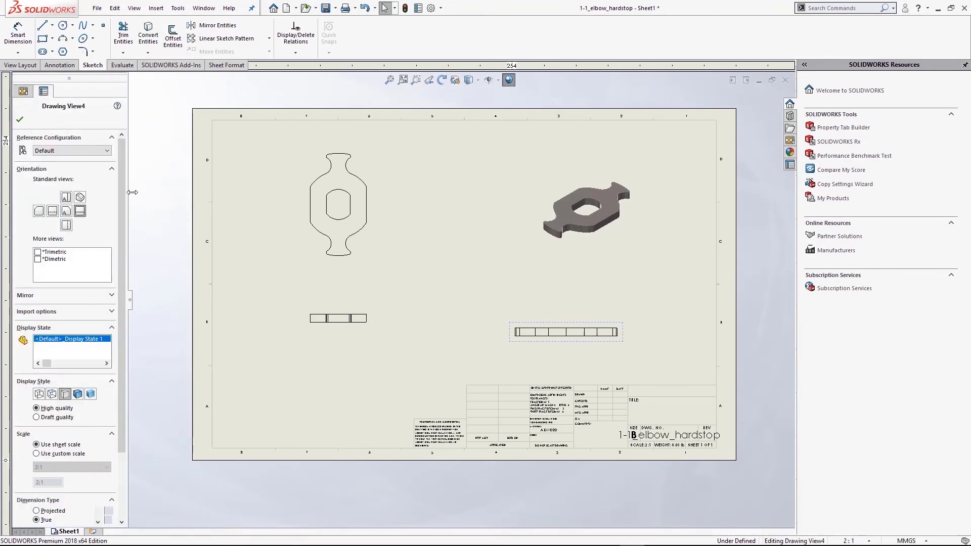
# Add a 22.23 width dimension between two edges, placed below the top-left view
pyautogui.click(59, 64)
pyautogui.click(18, 36)
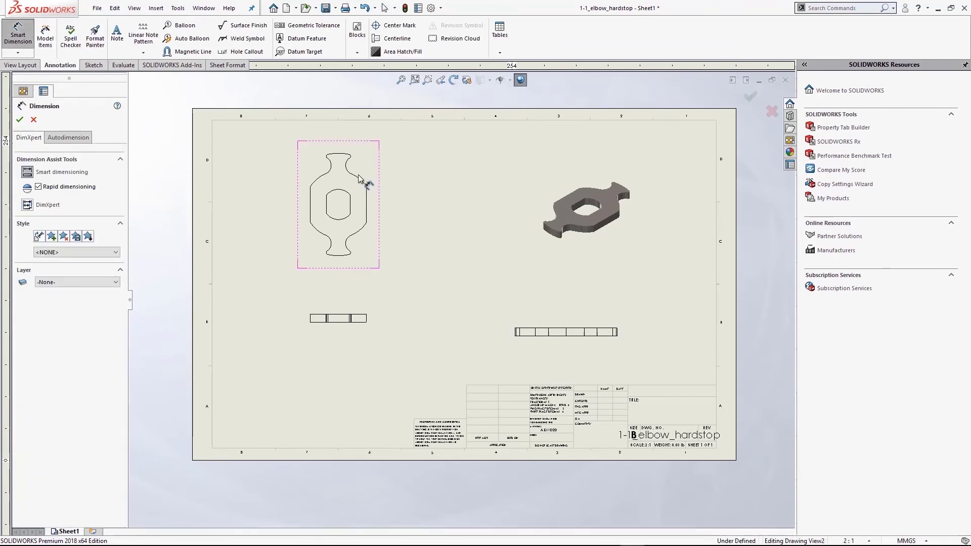
pyautogui.click(323, 204)
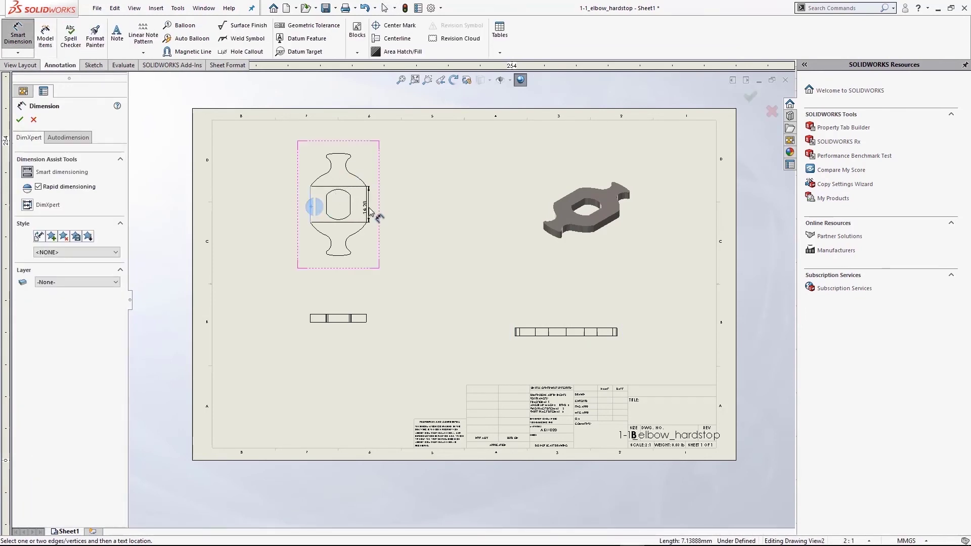
pyautogui.click(366, 209)
pyautogui.click(387, 288)
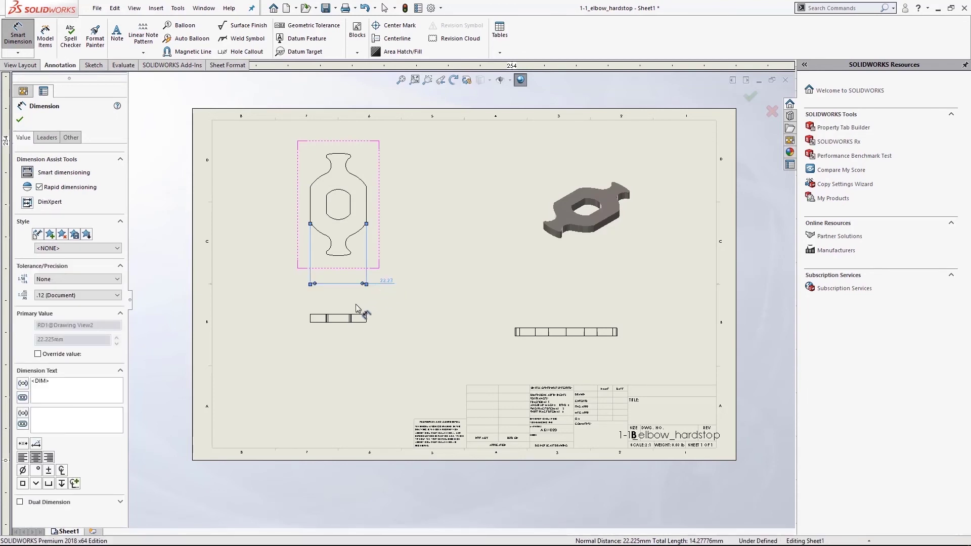
pyautogui.press('Escape')
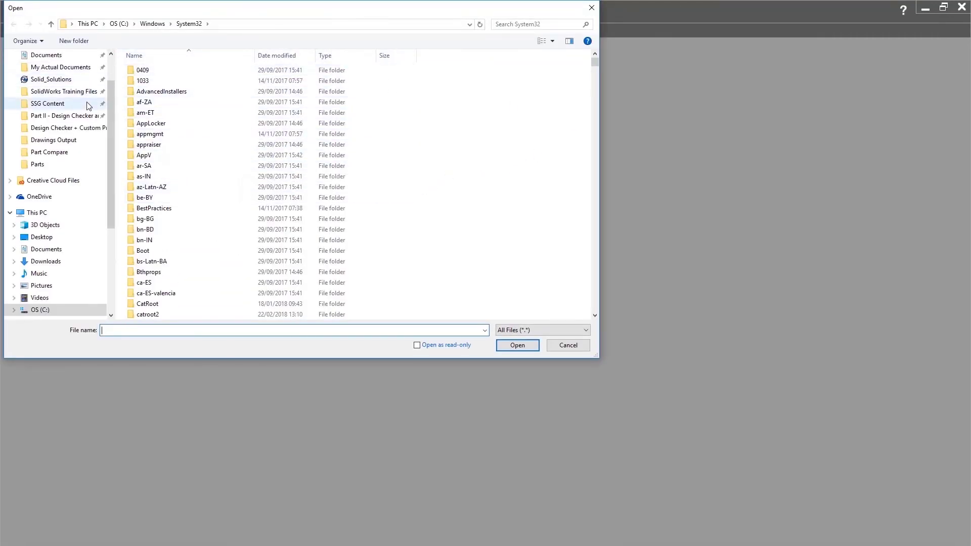
# Open PROTECTIVE GUARD.eprt from Task Scheduler > Edrawings Output and orbit and zoom the guard model
pyautogui.click(71, 115)
pyautogui.doubleClick(154, 81)
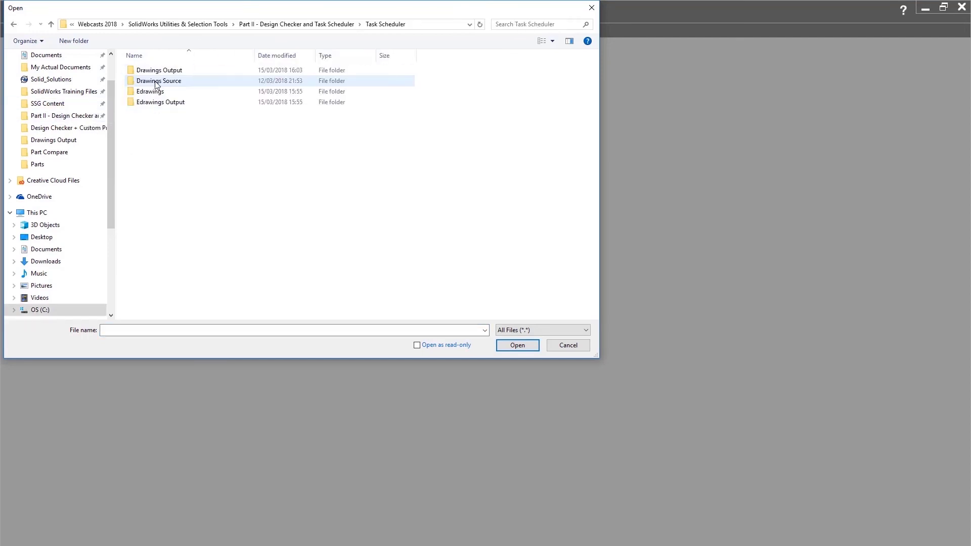
pyautogui.doubleClick(159, 103)
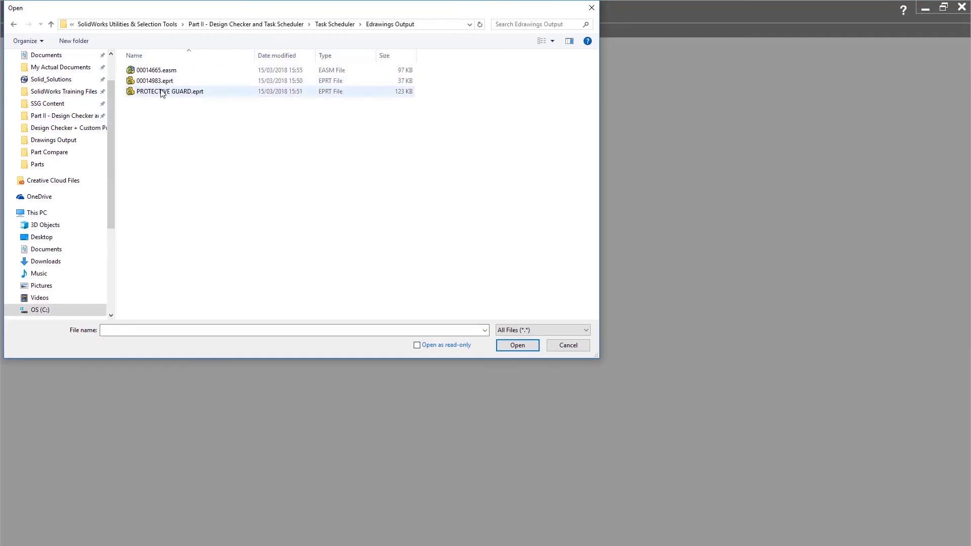
pyautogui.doubleClick(161, 92)
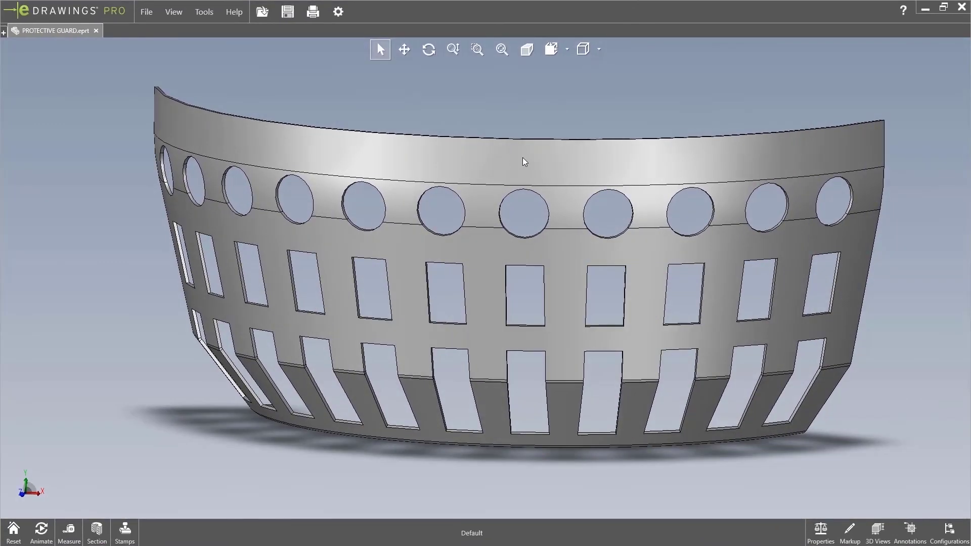
pyautogui.moveTo(523, 157); pyautogui.dragTo(490, 153, button='middle')
pyautogui.scroll(3, 490, 157)
pyautogui.scroll(-5, 490, 168)
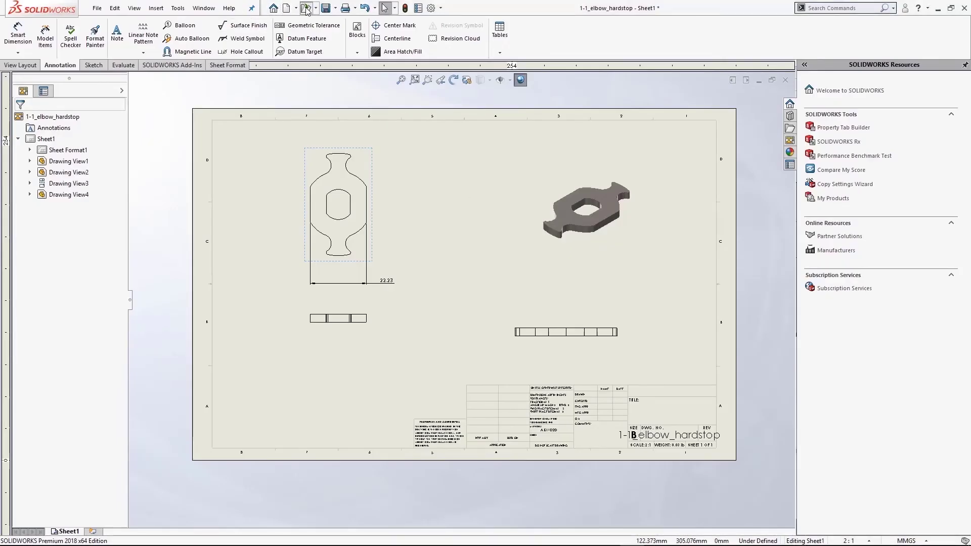
# Open the Compare 2 drawing from the Design Checker folder and verify its custom properties, including DrawnDate 15/03/2018
pyautogui.click(306, 8)
pyautogui.click(316, 27)
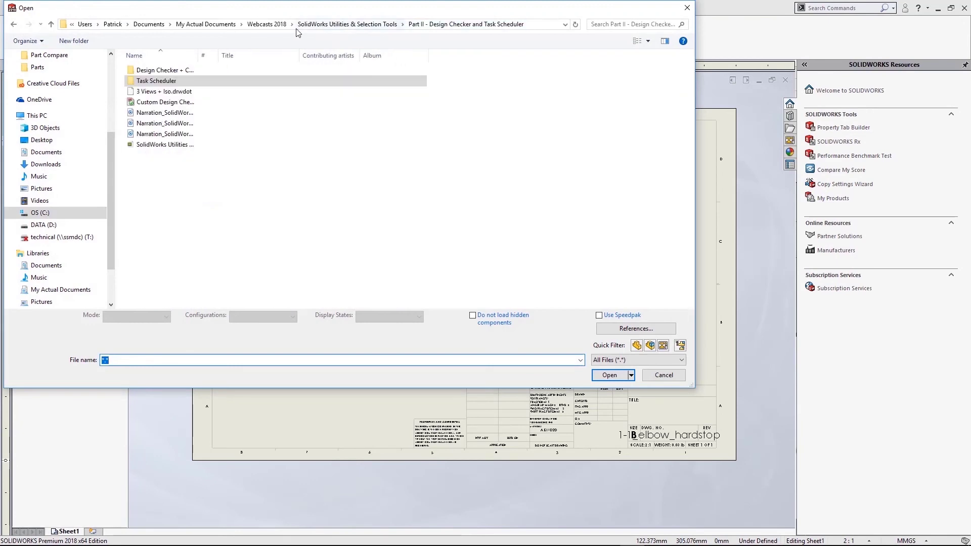
pyautogui.click(347, 24)
pyautogui.doubleClick(178, 94)
pyautogui.doubleClick(183, 74)
pyautogui.doubleClick(175, 92)
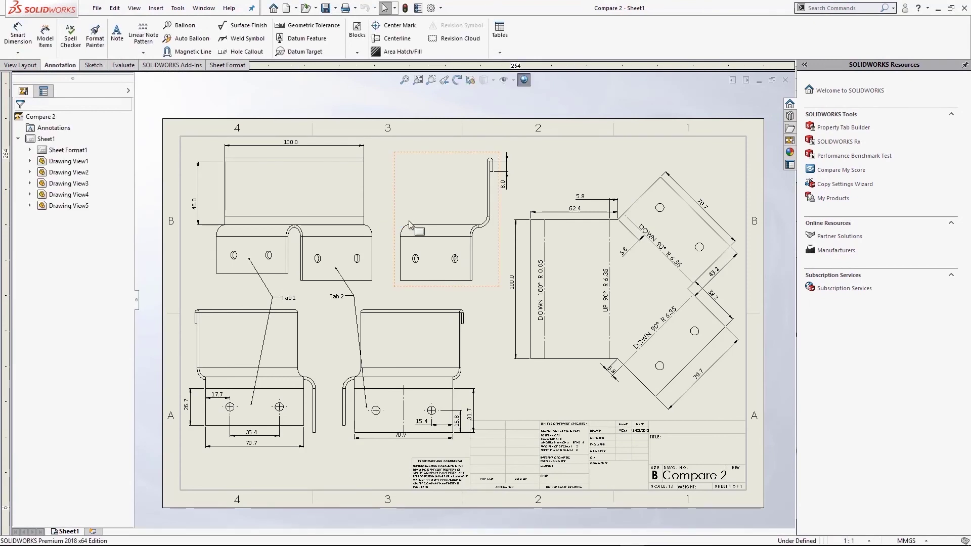
pyautogui.click(418, 8)
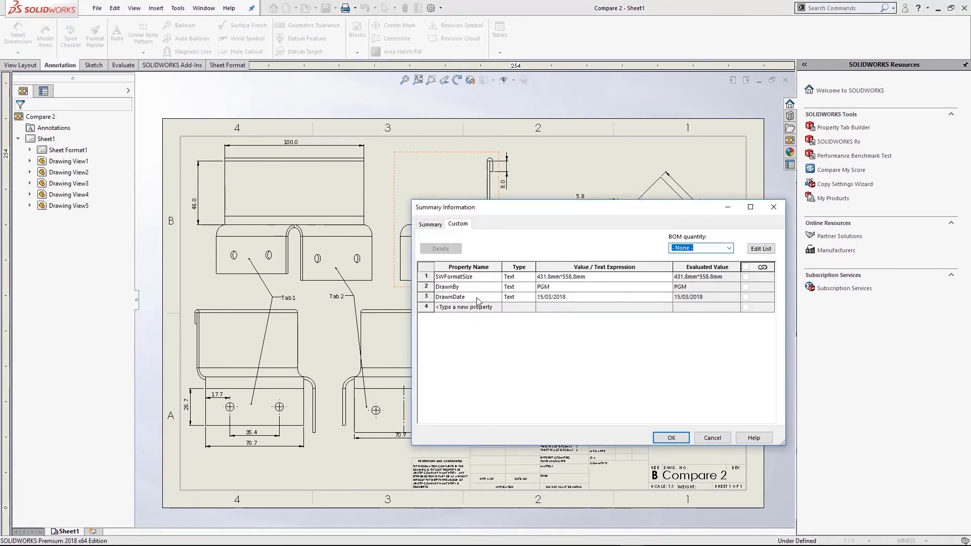
pyautogui.click(671, 438)
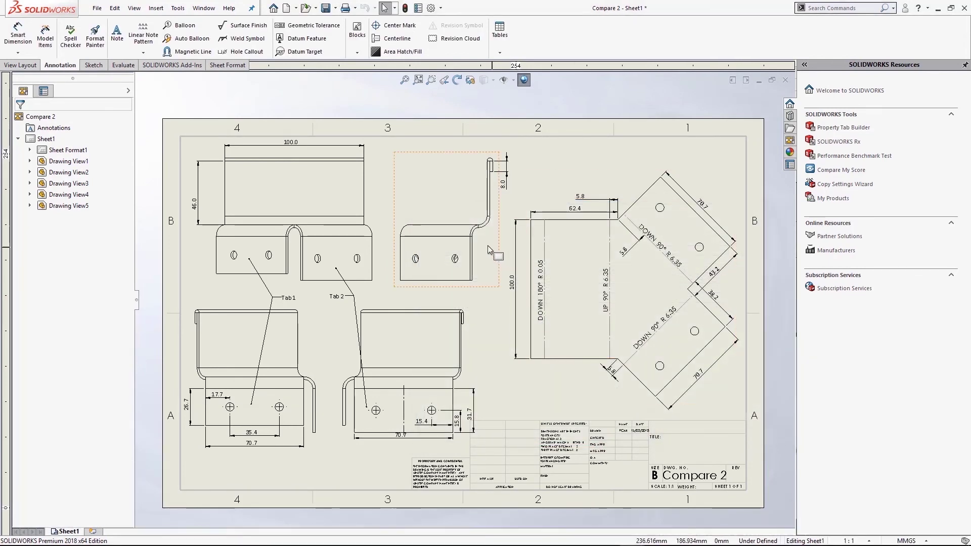